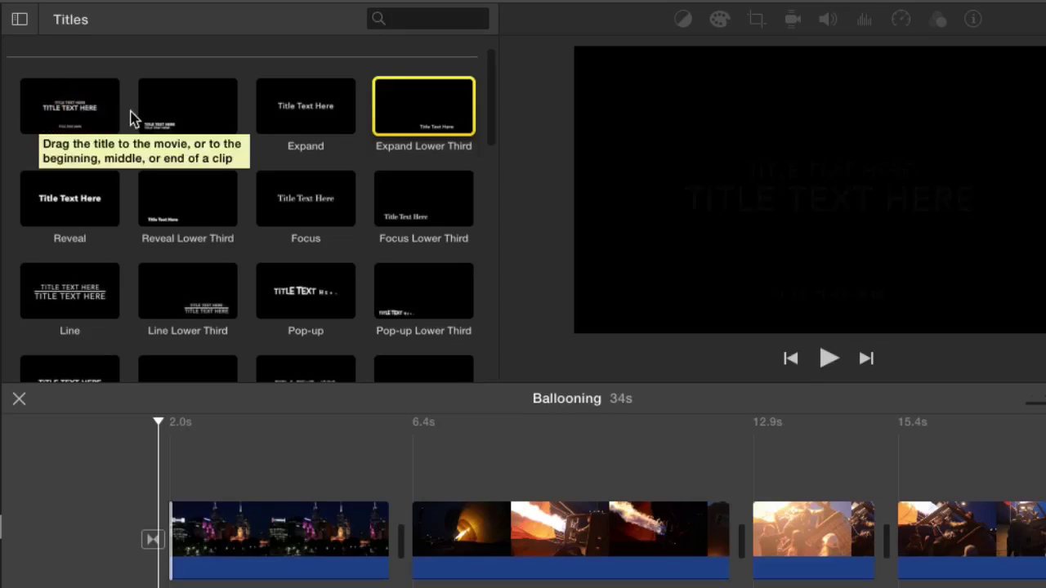
Step: Preview the Standard, Standard Lower Third, Expand and Scrolling Credits title styles
{"action": "left_click", "coordinate": [46, 121]}
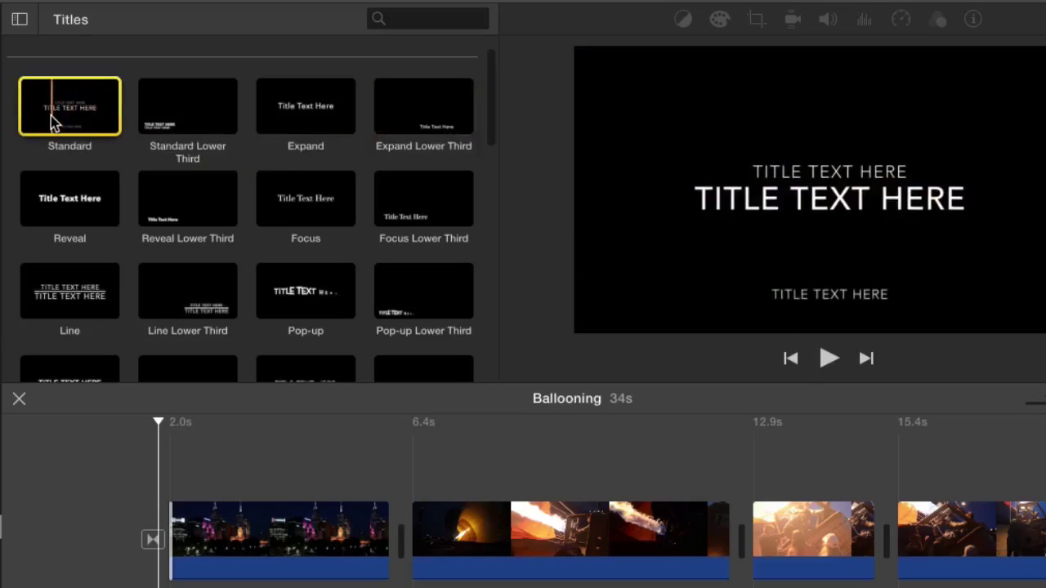
{"action": "key", "text": "space"}
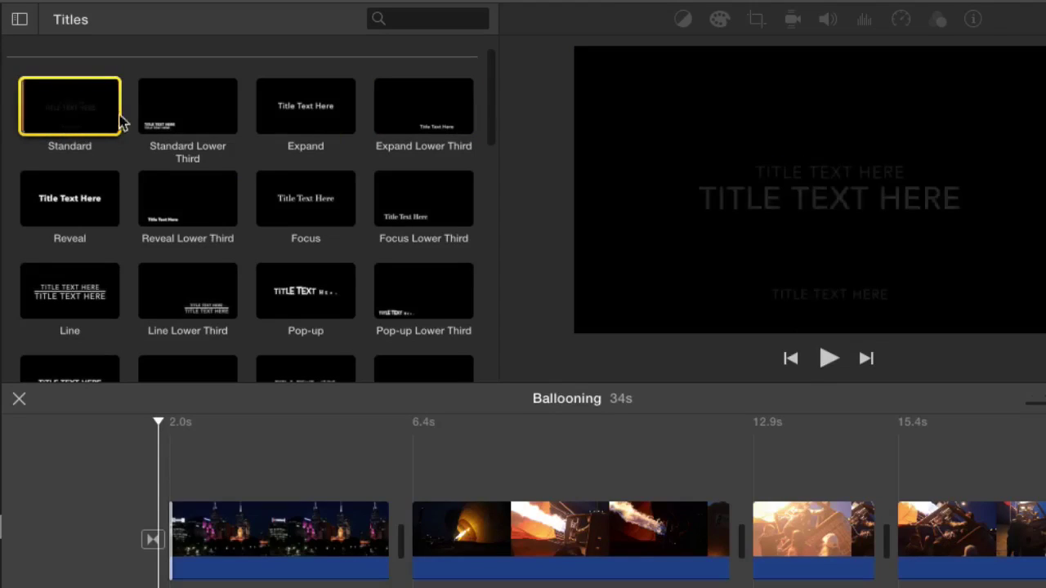
{"action": "left_click", "coordinate": [189, 117]}
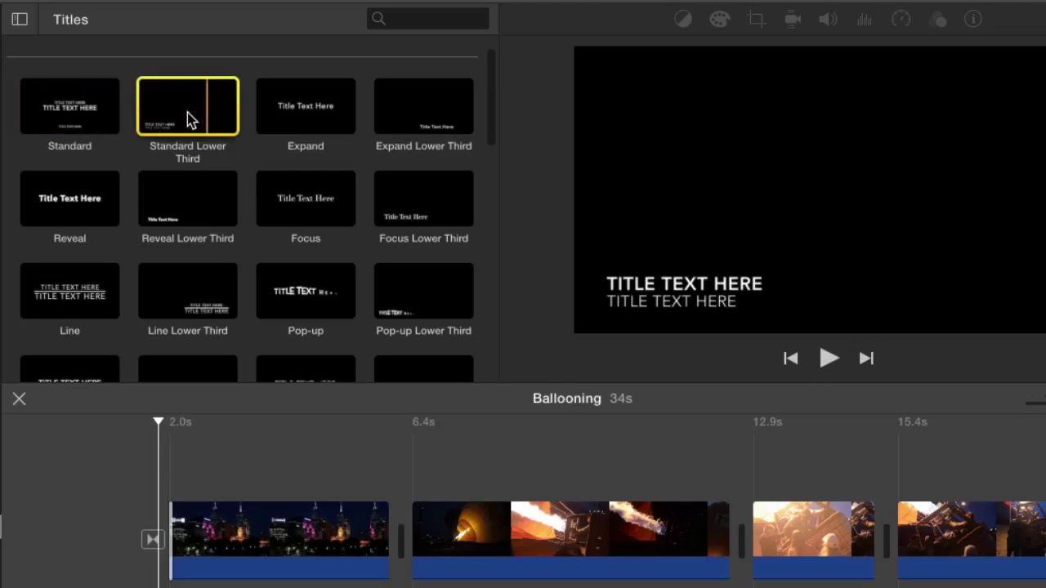
{"action": "left_click", "coordinate": [262, 110]}
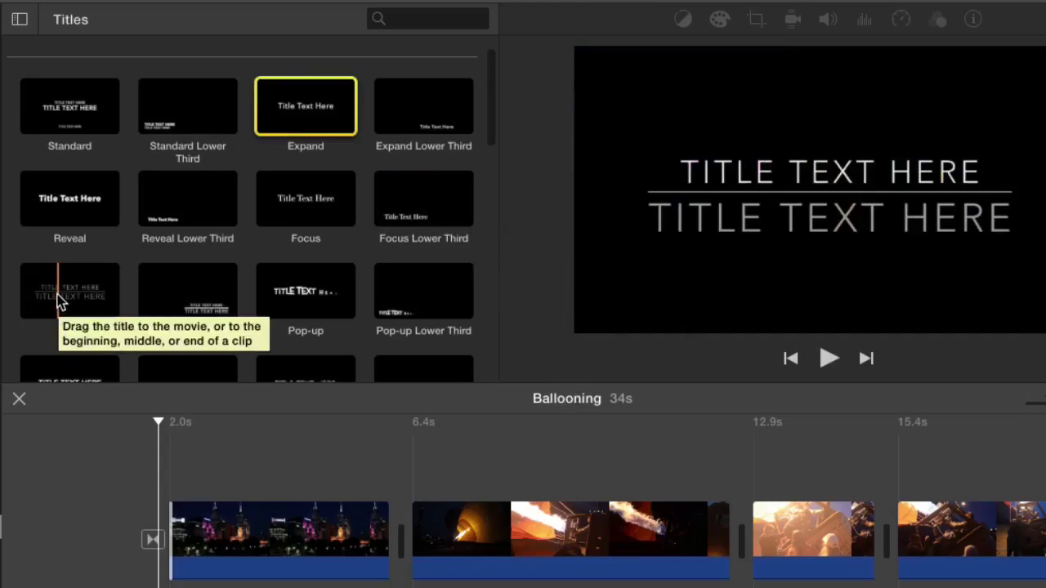
{"action": "scroll", "coordinate": [497, 196], "scroll_direction": "down", "scroll_amount": 10}
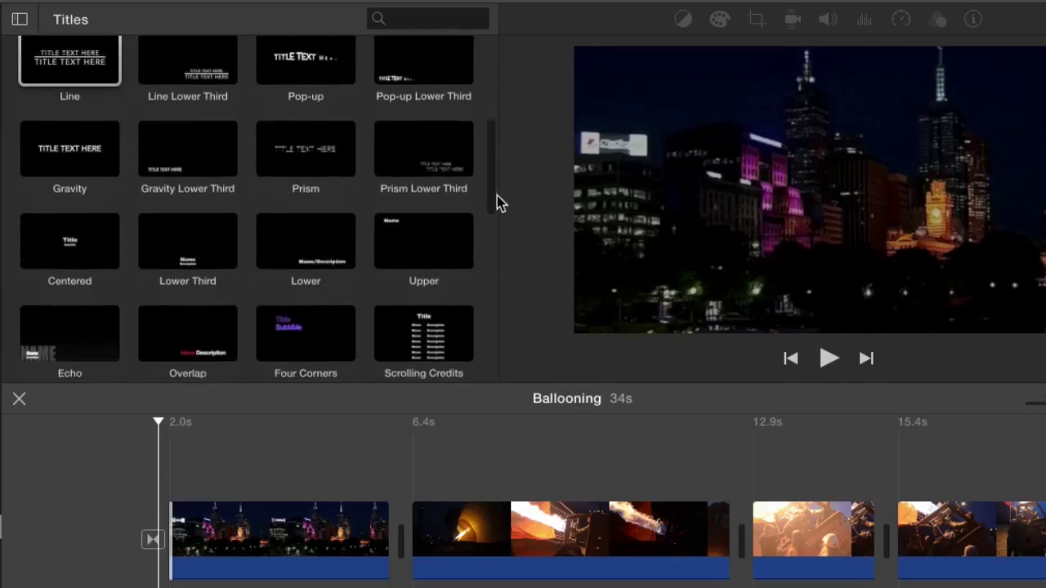
{"action": "scroll", "coordinate": [492, 238], "scroll_direction": "down", "scroll_amount": 2}
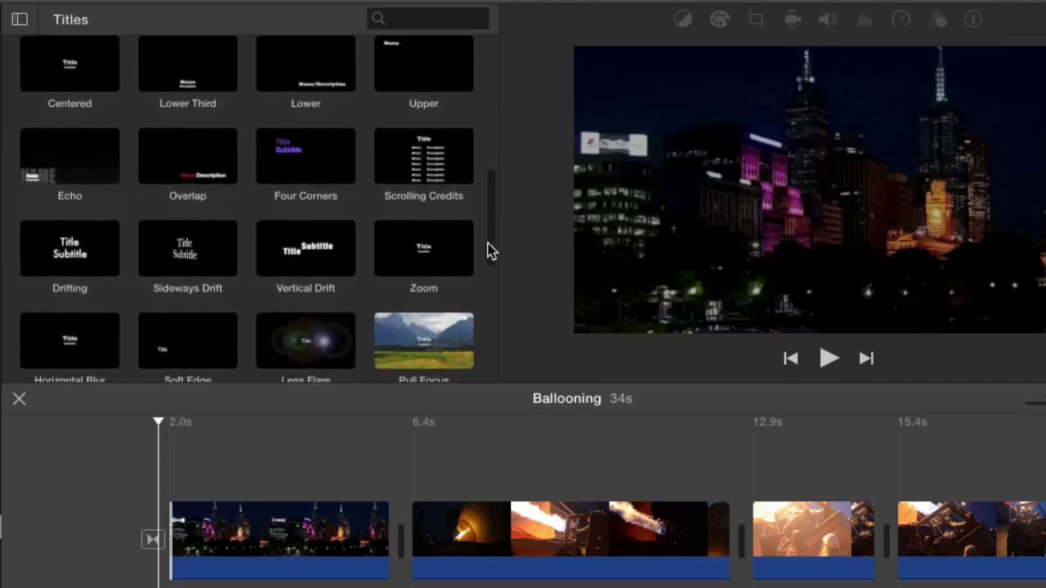
{"action": "left_click", "coordinate": [424, 186]}
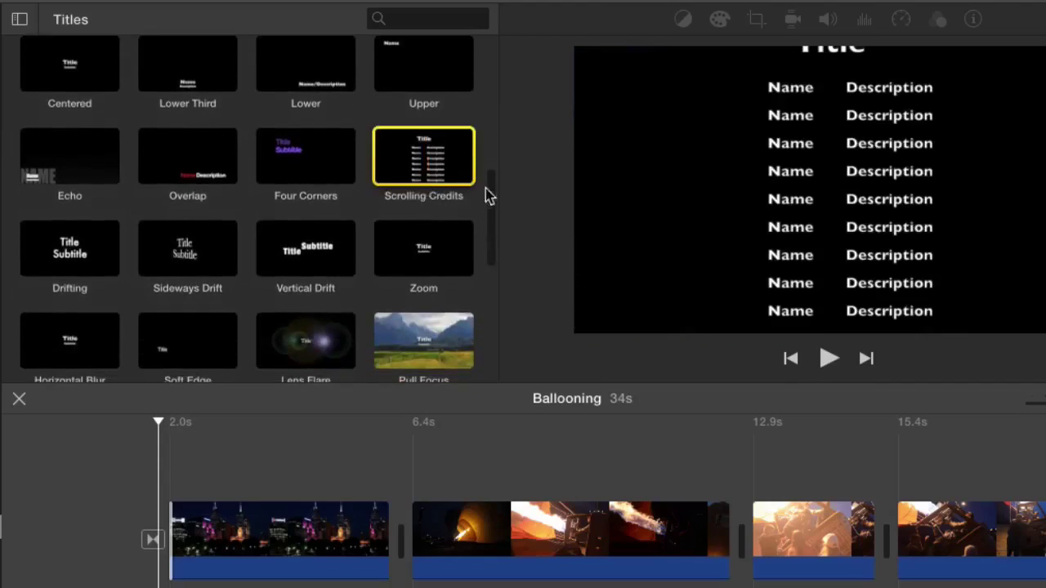
{"action": "left_click", "coordinate": [378, 155]}
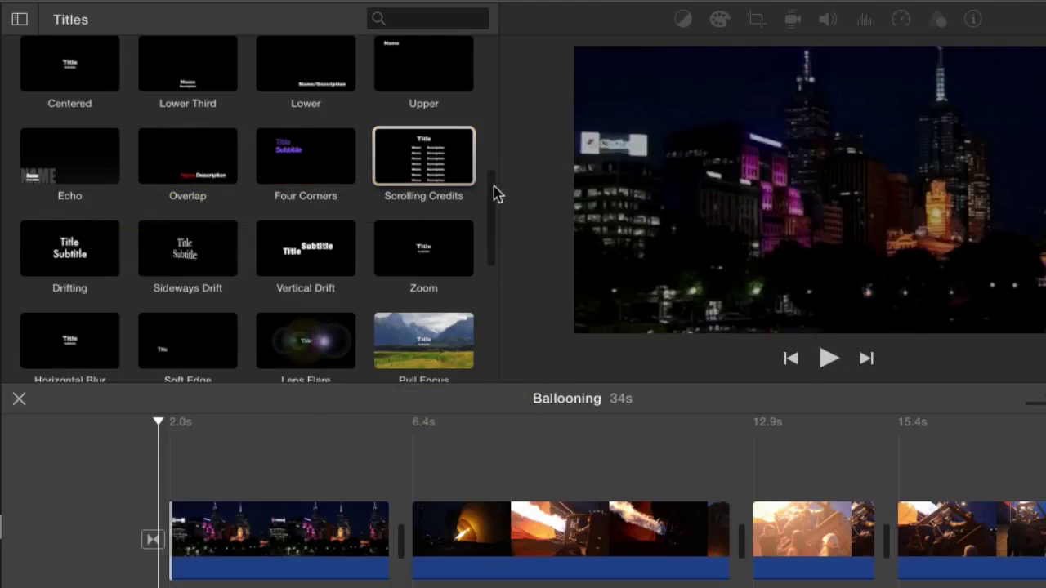
{"action": "left_click_drag", "start_coordinate": [493, 186], "coordinate": [496, 230]}
Step: Preview the Boogie Lights, Far Far Away and Soft Bar - Black title styles
{"action": "left_click", "coordinate": [25, 293]}
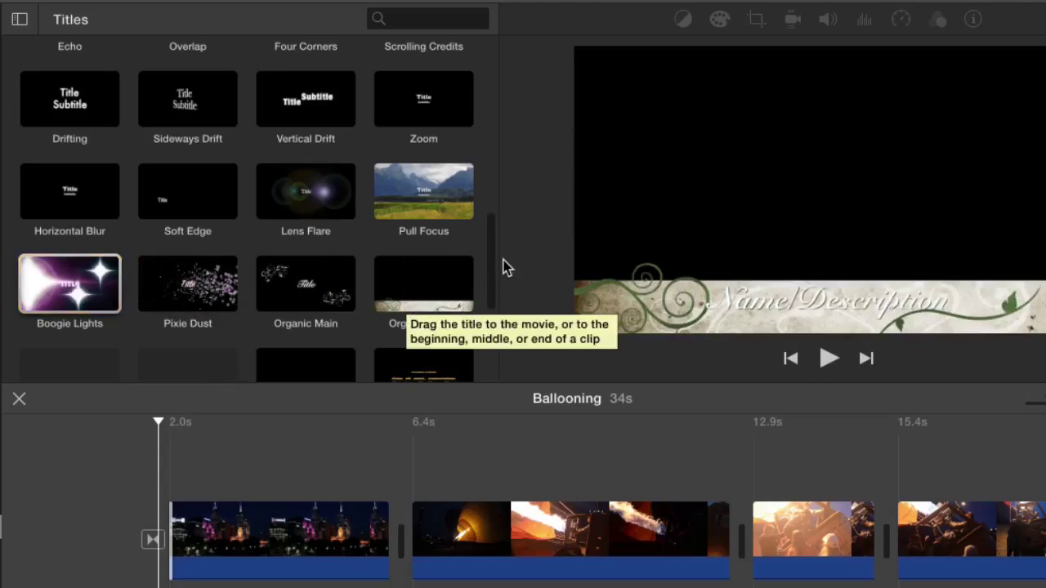
{"action": "scroll", "coordinate": [490, 269], "scroll_direction": "down", "scroll_amount": 3}
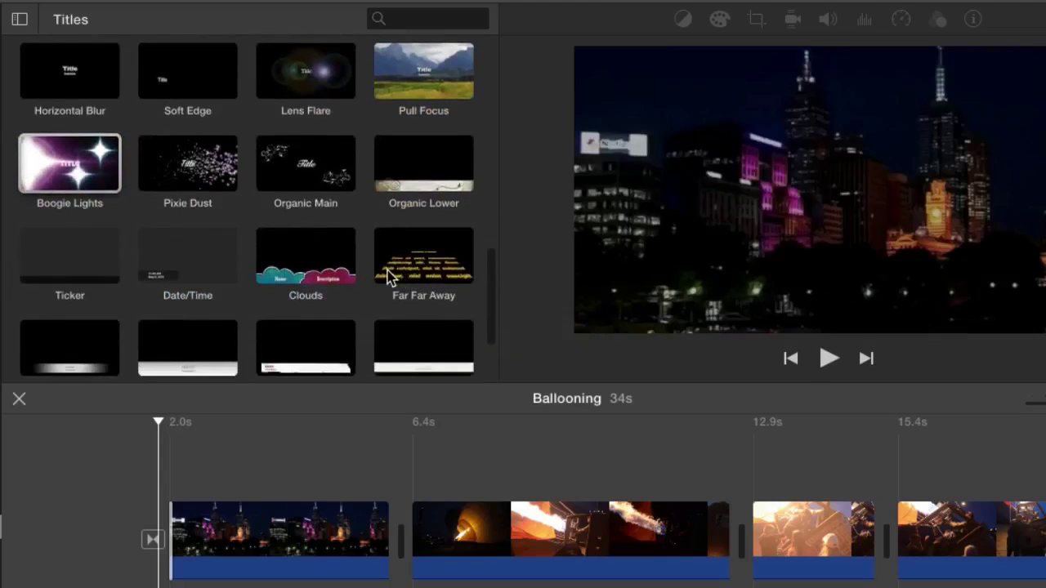
{"action": "left_click", "coordinate": [389, 276]}
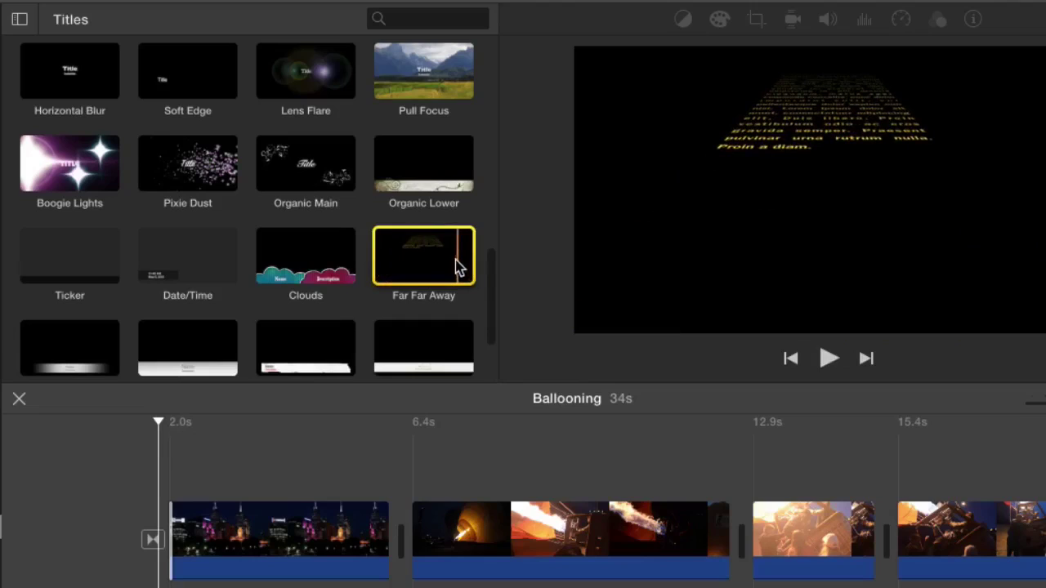
{"action": "scroll", "coordinate": [490, 286], "scroll_direction": "down", "scroll_amount": 3}
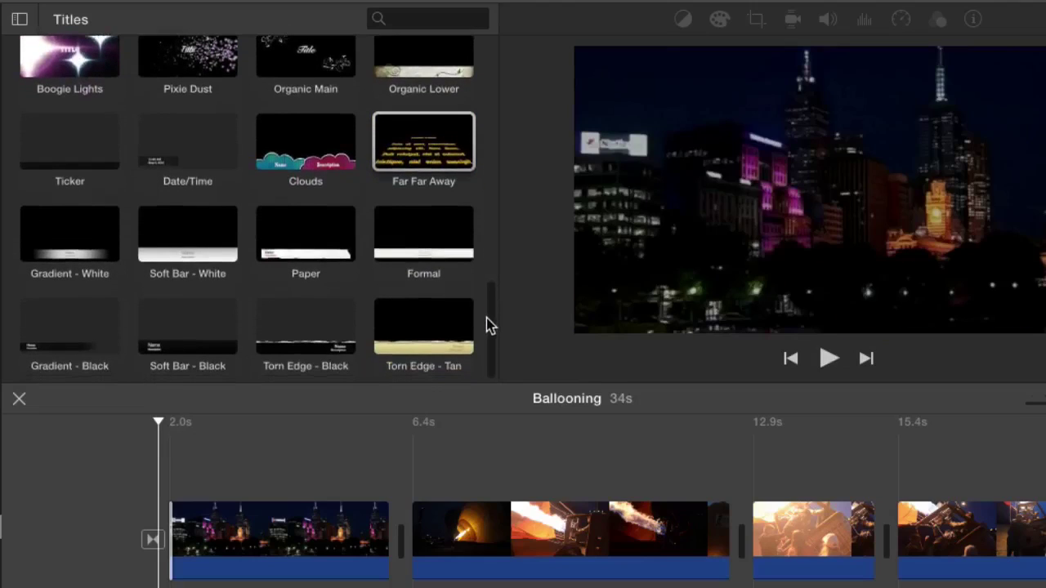
{"action": "left_click", "coordinate": [186, 335]}
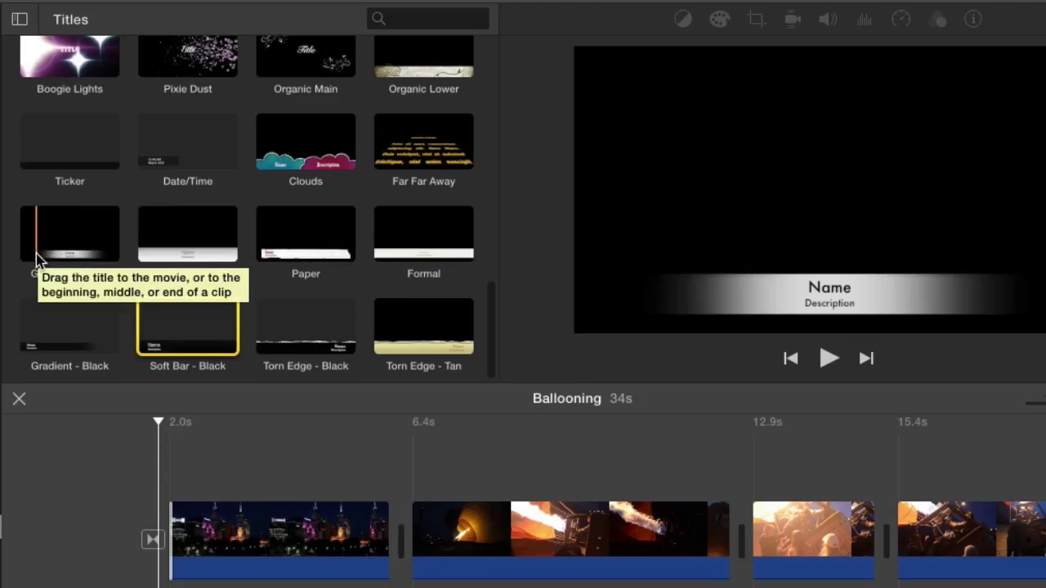
{"action": "left_click_drag", "start_coordinate": [494, 349], "coordinate": [471, 199]}
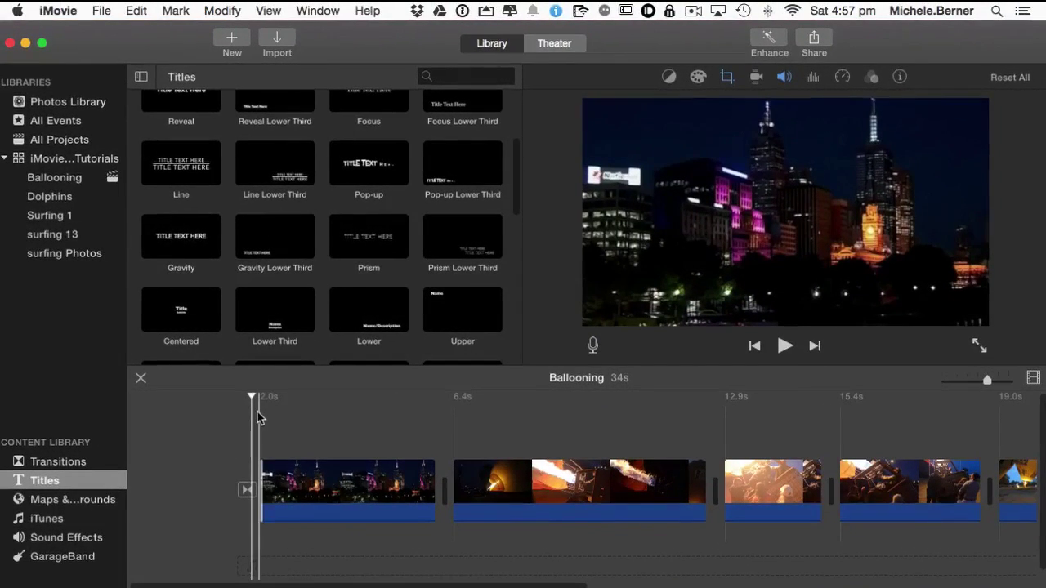
Step: Add a Lower Third Name title over the first clip, starting at the clip's beginning
{"action": "left_click", "coordinate": [257, 321]}
{"action": "left_click_drag", "start_coordinate": [257, 321], "coordinate": [307, 417]}
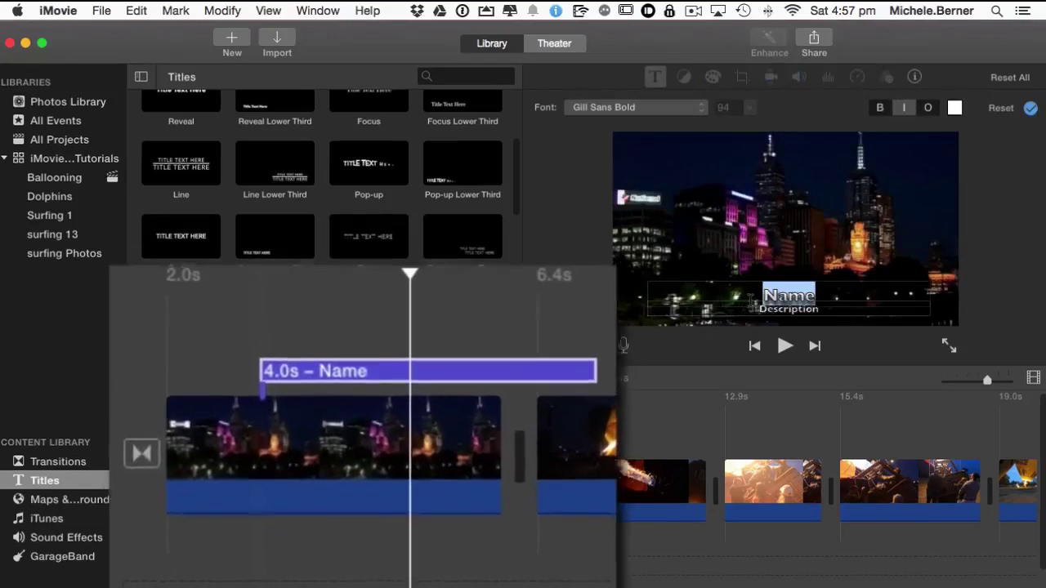
{"action": "left_click", "coordinate": [433, 366]}
{"action": "left_click_drag", "start_coordinate": [386, 356], "coordinate": [565, 325]}
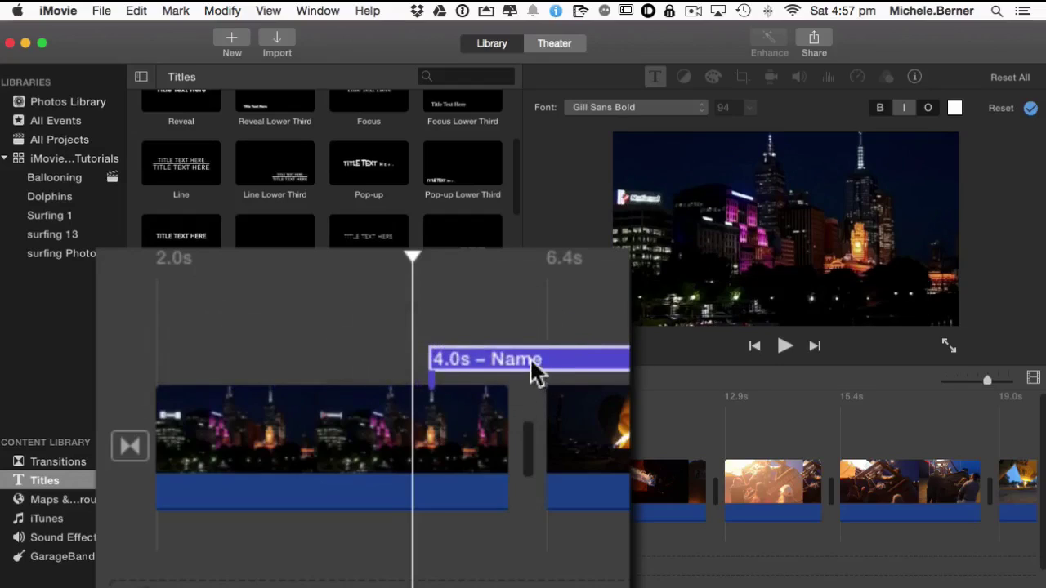
{"action": "left_click_drag", "start_coordinate": [544, 360], "coordinate": [397, 365]}
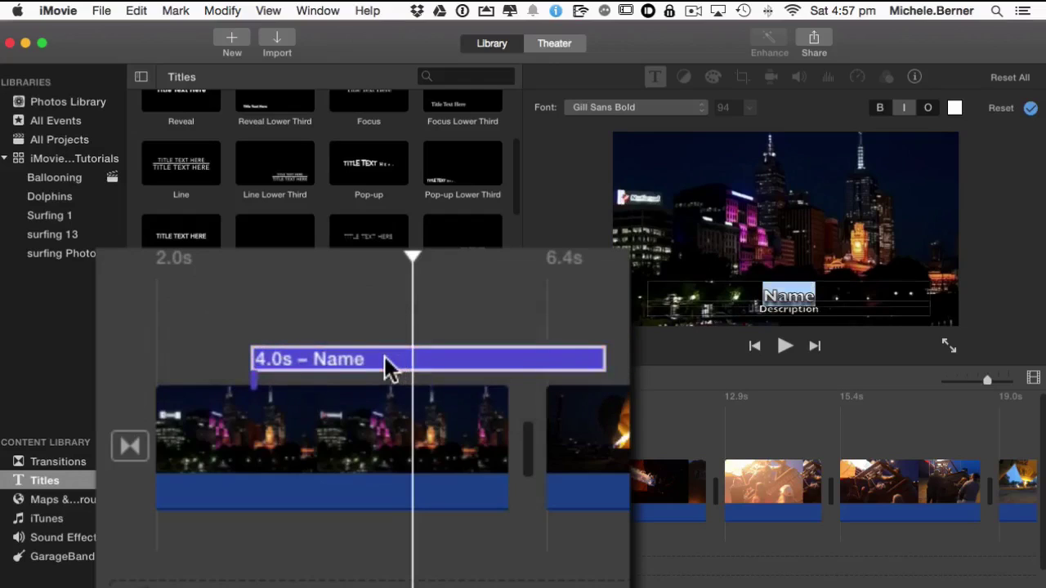
{"action": "left_click_drag", "start_coordinate": [281, 352], "coordinate": [237, 353]}
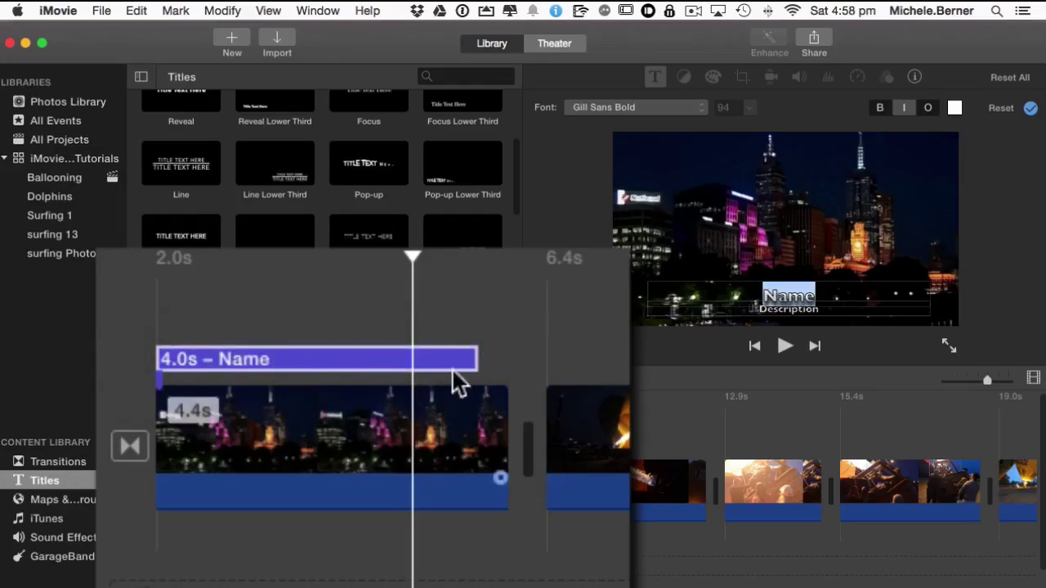
Step: Shorten the Name title, then delete it from the movie
{"action": "left_click", "coordinate": [359, 351]}
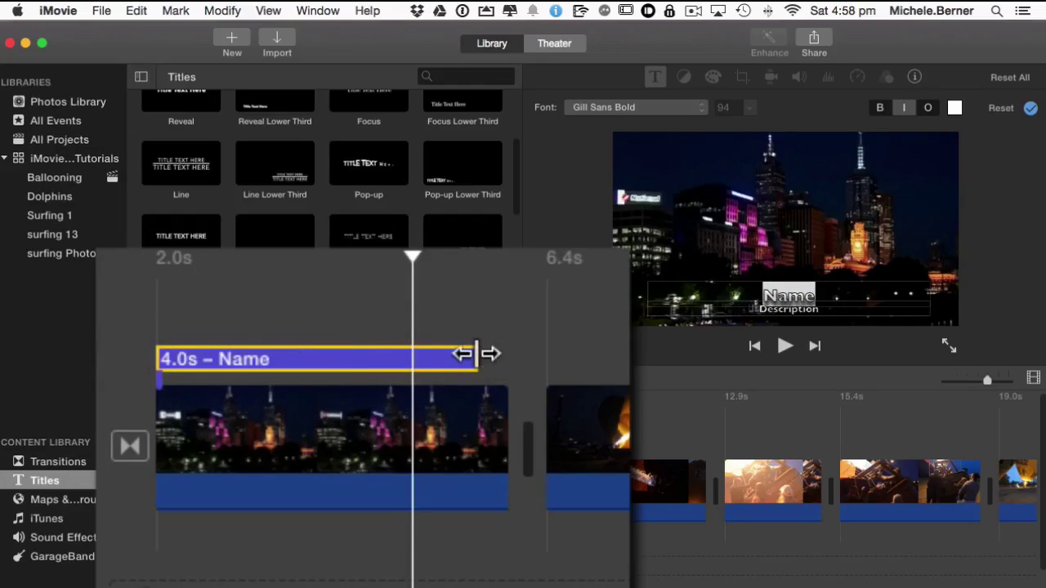
{"action": "left_click_drag", "start_coordinate": [477, 355], "coordinate": [288, 347]}
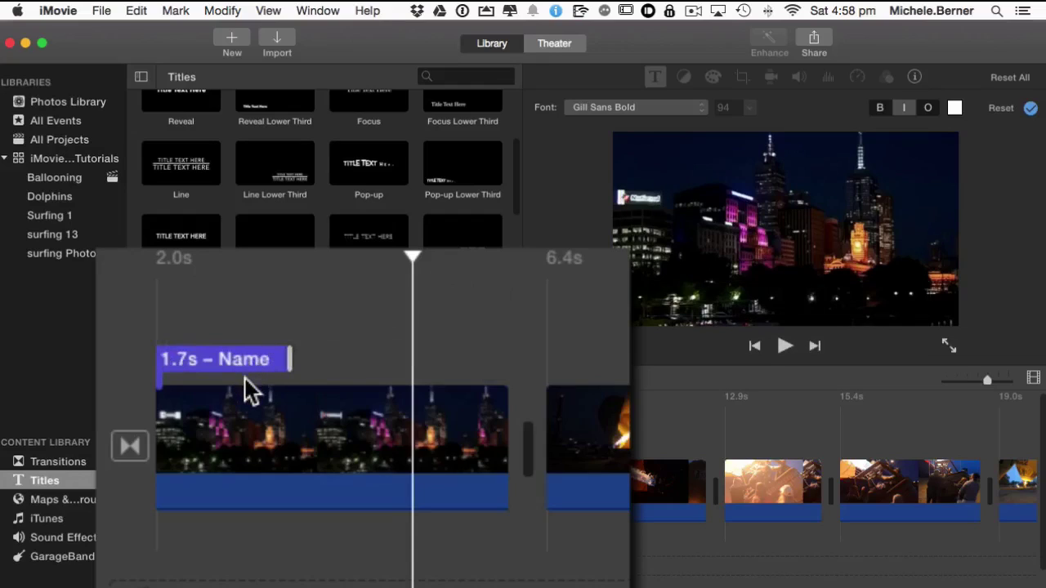
{"action": "left_click", "coordinate": [233, 369]}
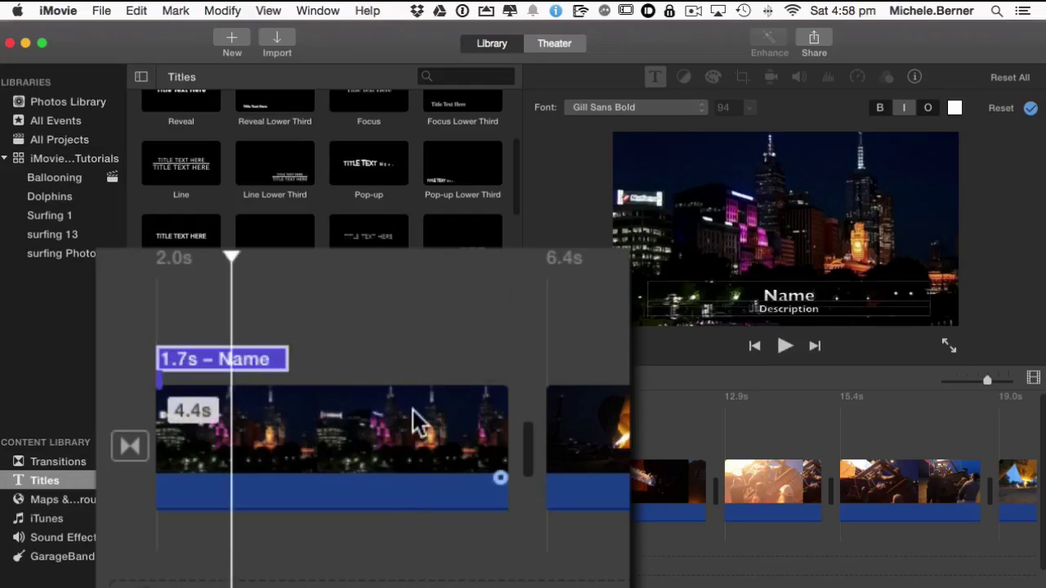
{"action": "key", "text": "Delete"}
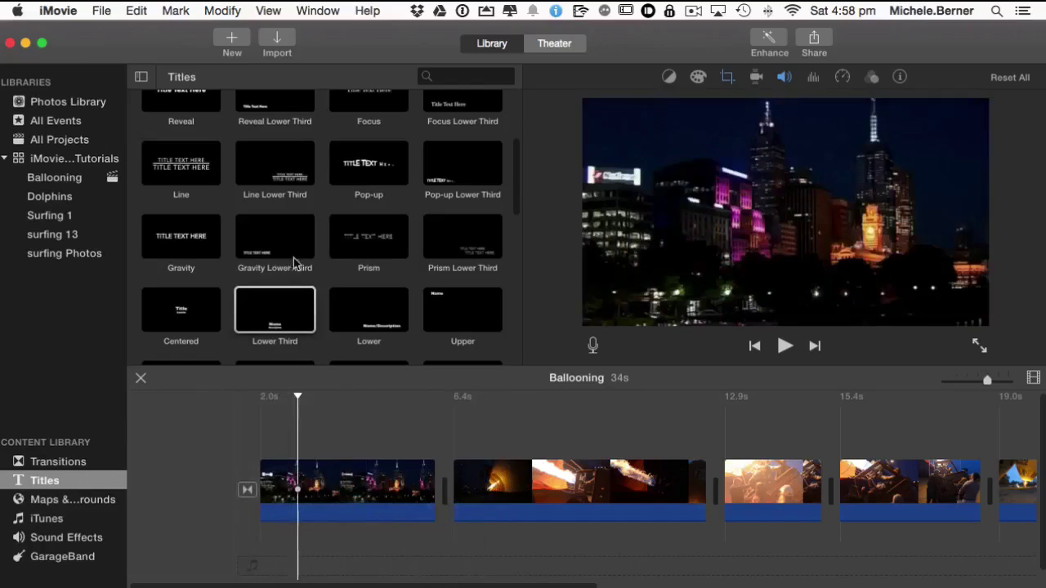
Step: Add a Pop-up Lower Third title at the very start of the movie
{"action": "left_click", "coordinate": [357, 175]}
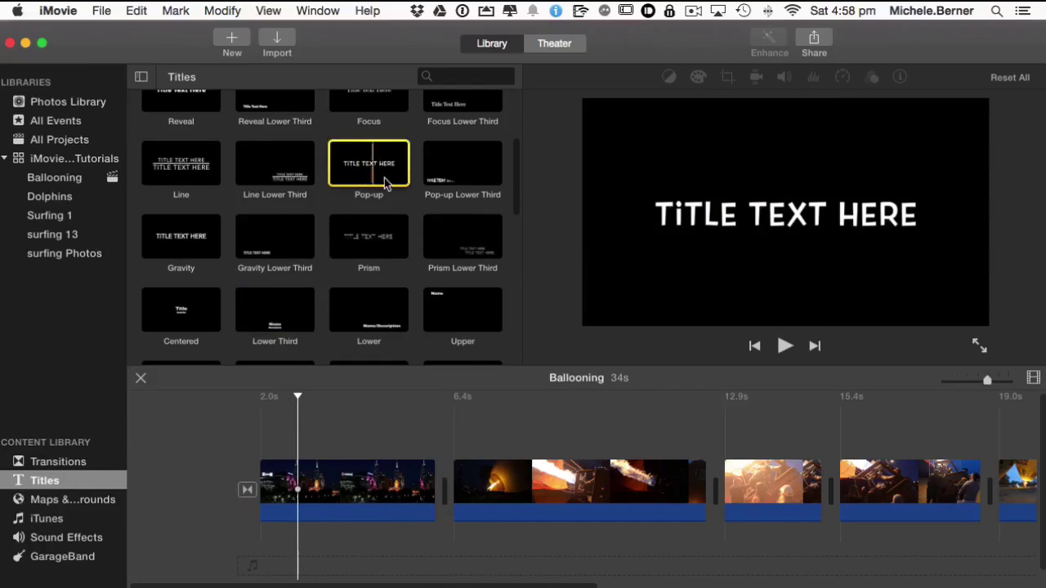
{"action": "left_click", "coordinate": [462, 168]}
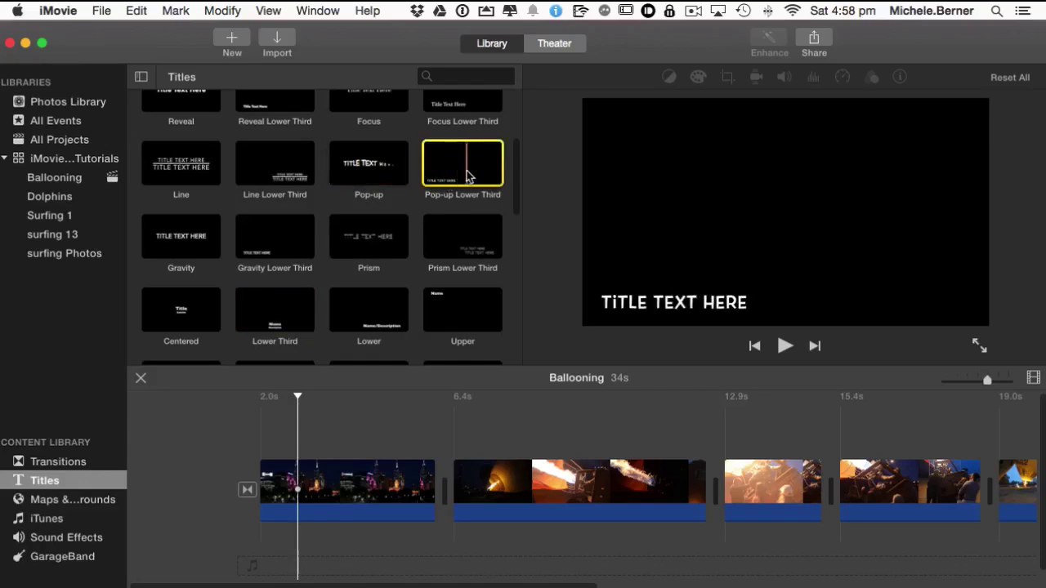
{"action": "left_click_drag", "start_coordinate": [412, 173], "coordinate": [250, 494]}
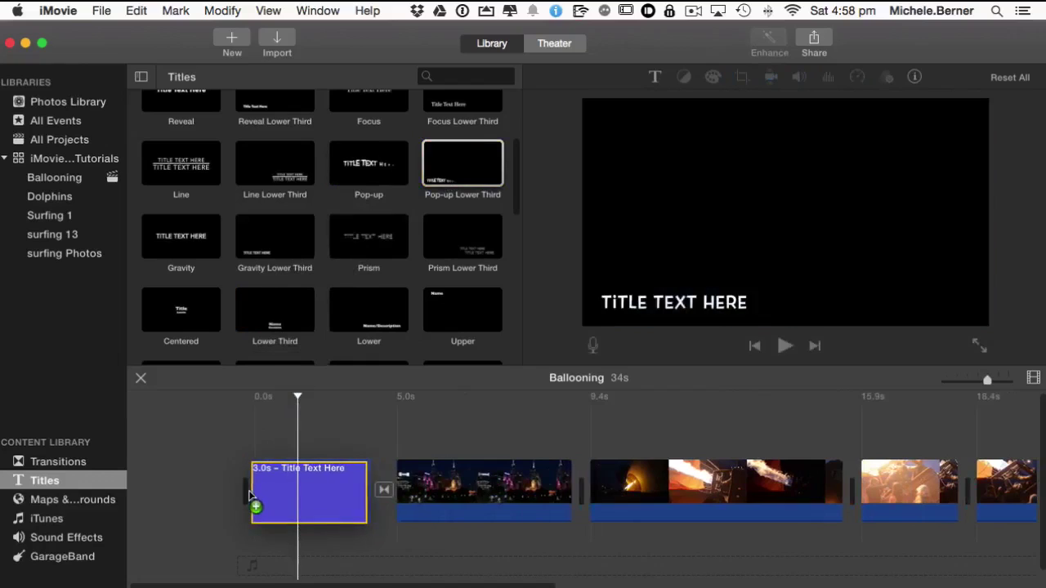
{"action": "left_click_drag", "start_coordinate": [250, 493], "coordinate": [245, 496]}
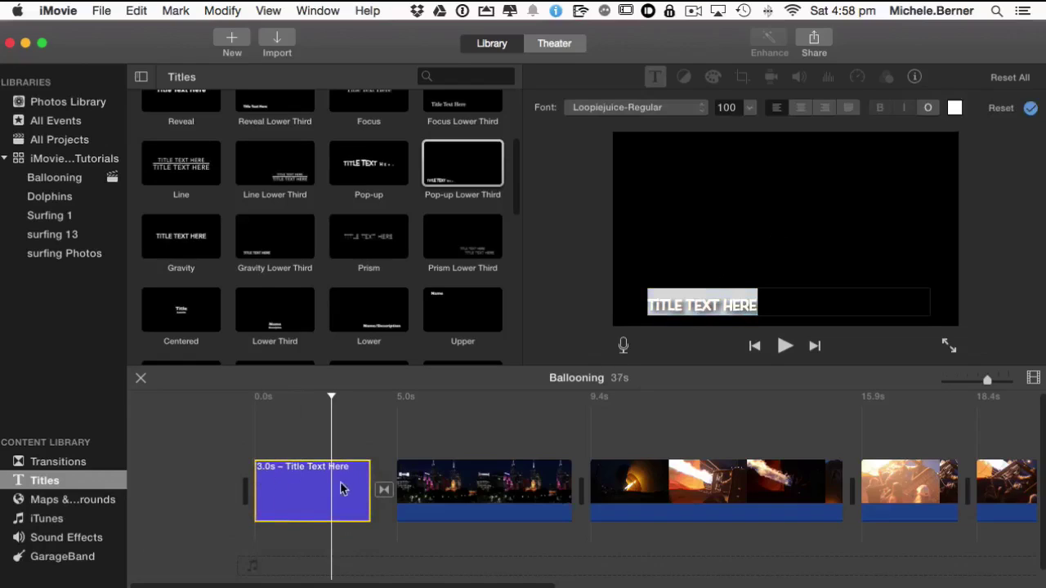
Step: Shorten the opening title and delete the transition after it, leaving a 3.4-second title
{"action": "left_click_drag", "start_coordinate": [366, 474], "coordinate": [344, 476]}
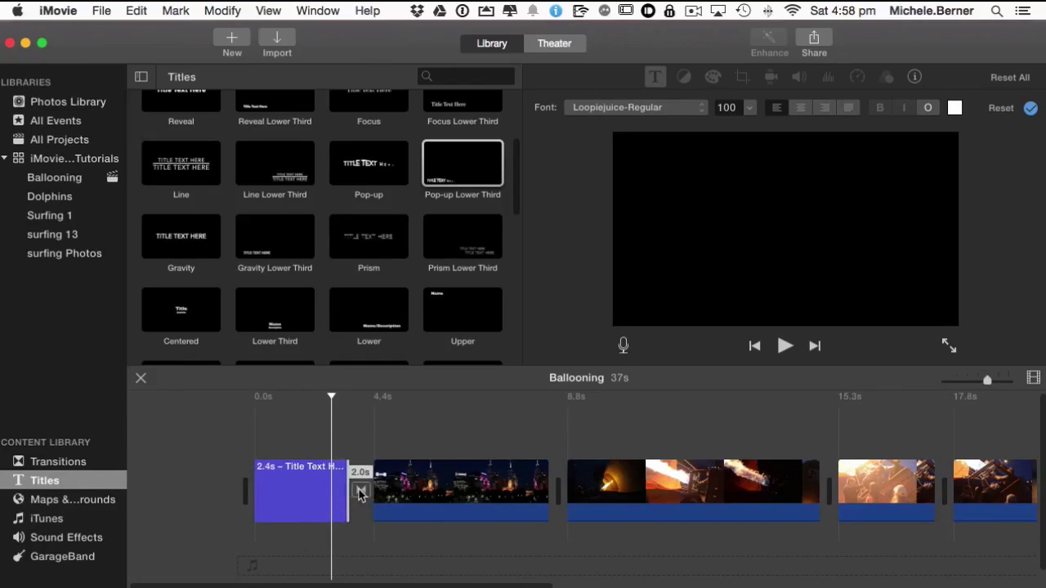
{"action": "left_click", "coordinate": [361, 491]}
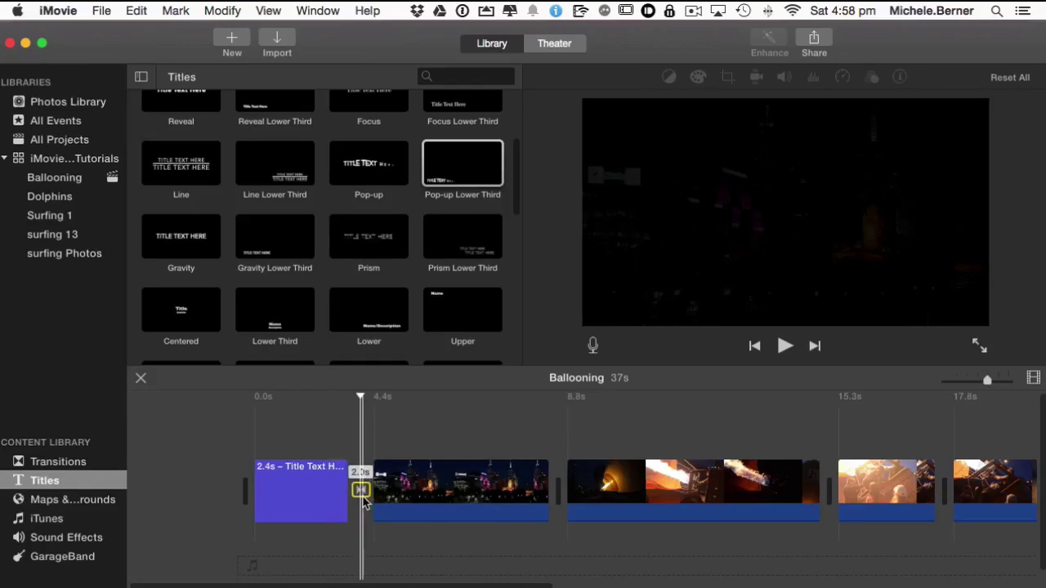
{"action": "key", "text": "Delete"}
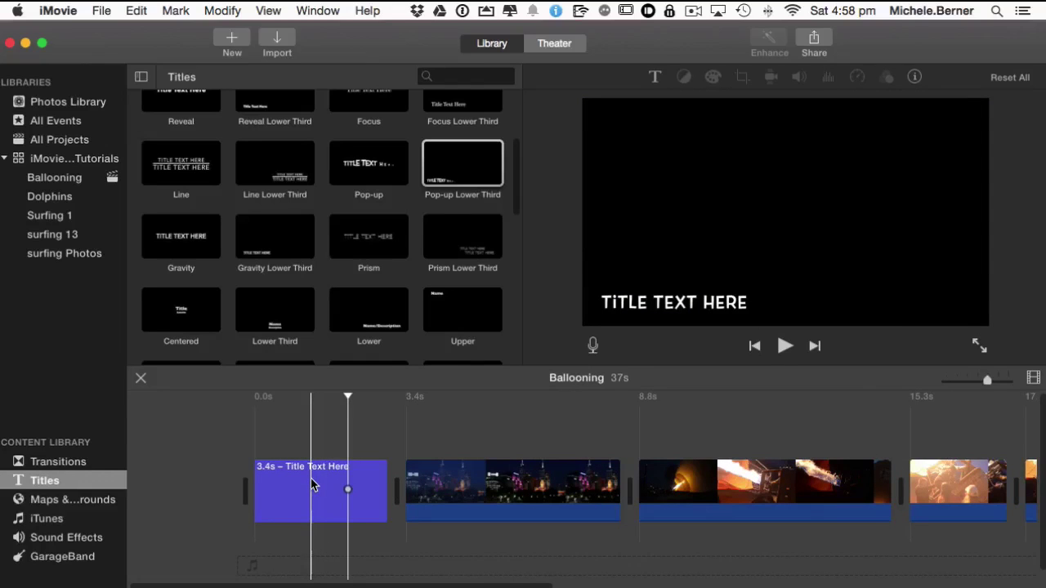
Step: Select the title text and try center, left, right and justified alignment and the outline toggle
{"action": "double_click", "coordinate": [308, 482]}
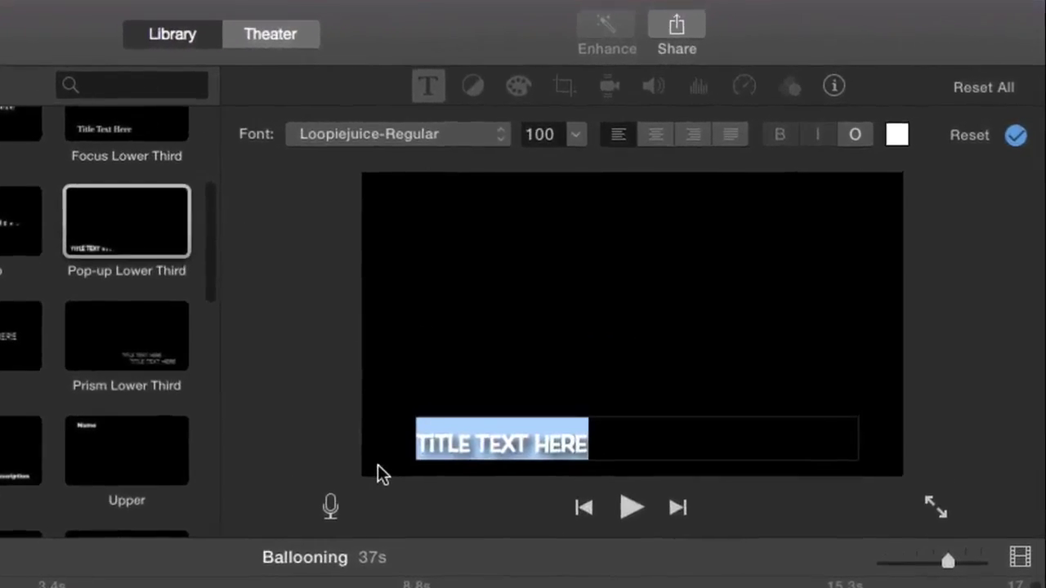
{"action": "left_click", "coordinate": [618, 437]}
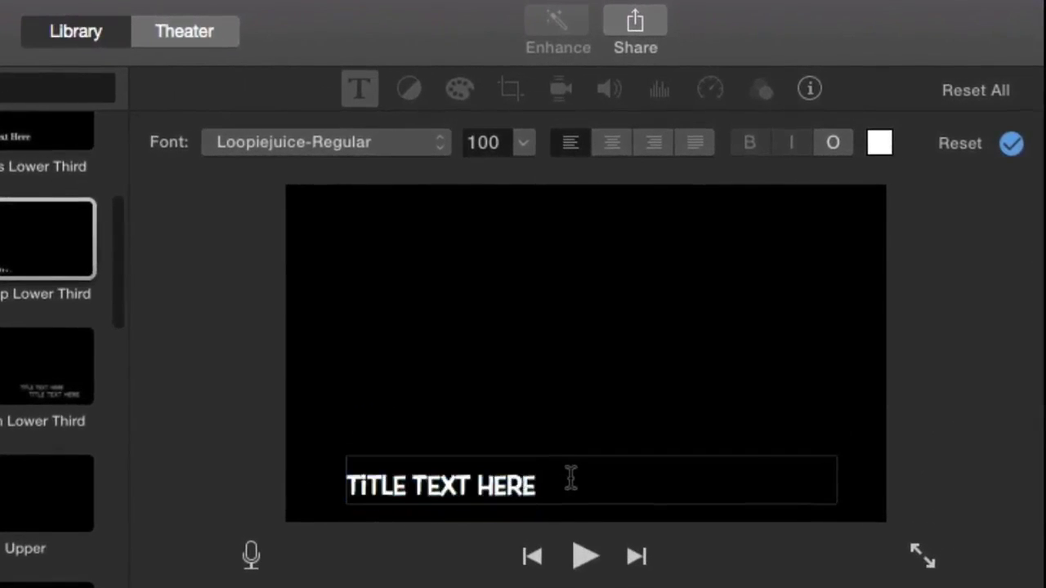
{"action": "left_click_drag", "start_coordinate": [581, 482], "coordinate": [345, 483]}
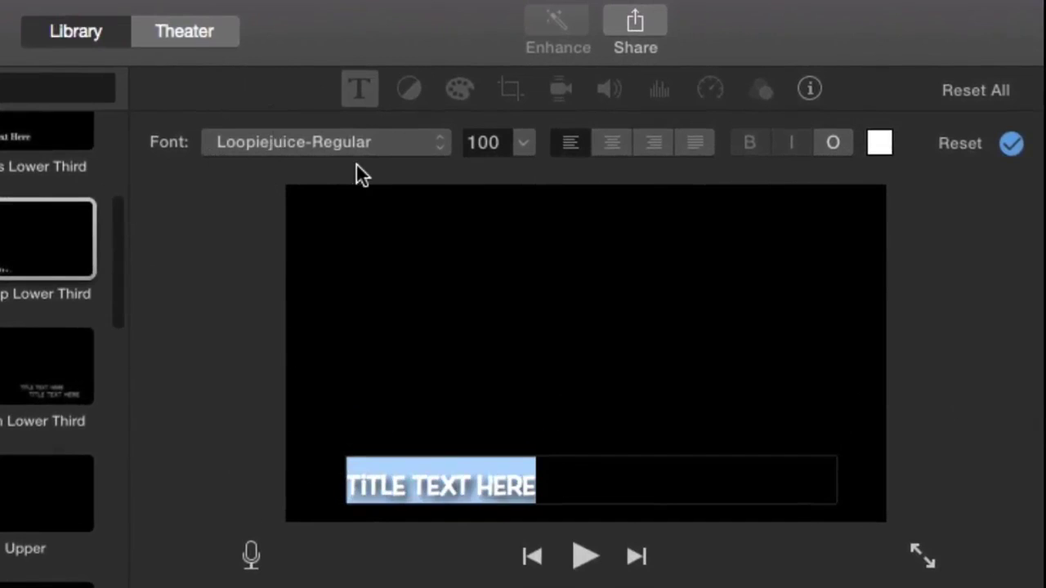
{"action": "left_click", "coordinate": [614, 147]}
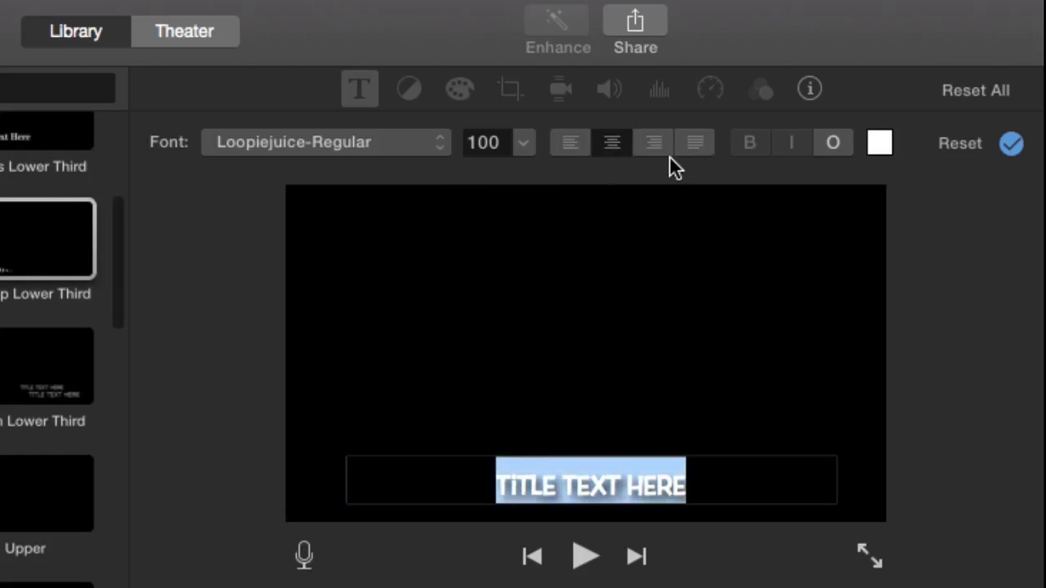
{"action": "left_click", "coordinate": [566, 145]}
{"action": "left_click", "coordinate": [832, 142]}
{"action": "left_click", "coordinate": [558, 484]}
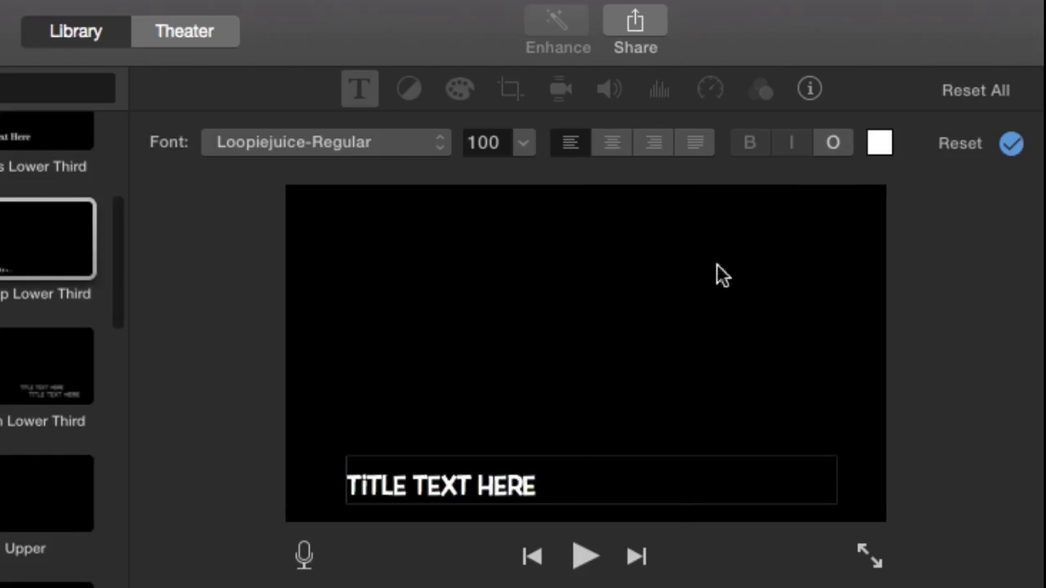
{"action": "left_click", "coordinate": [832, 146]}
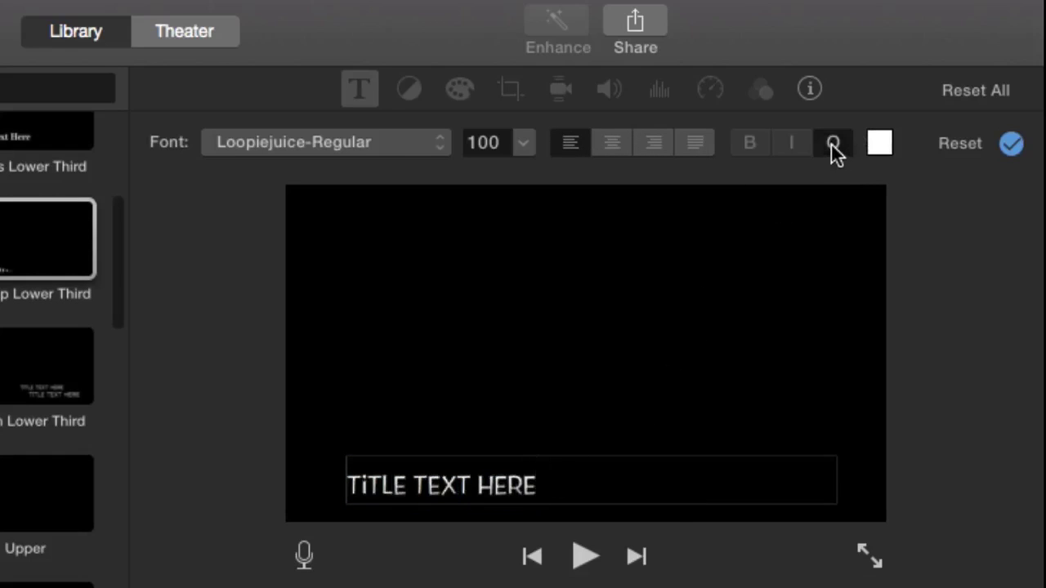
{"action": "left_click", "coordinate": [831, 147]}
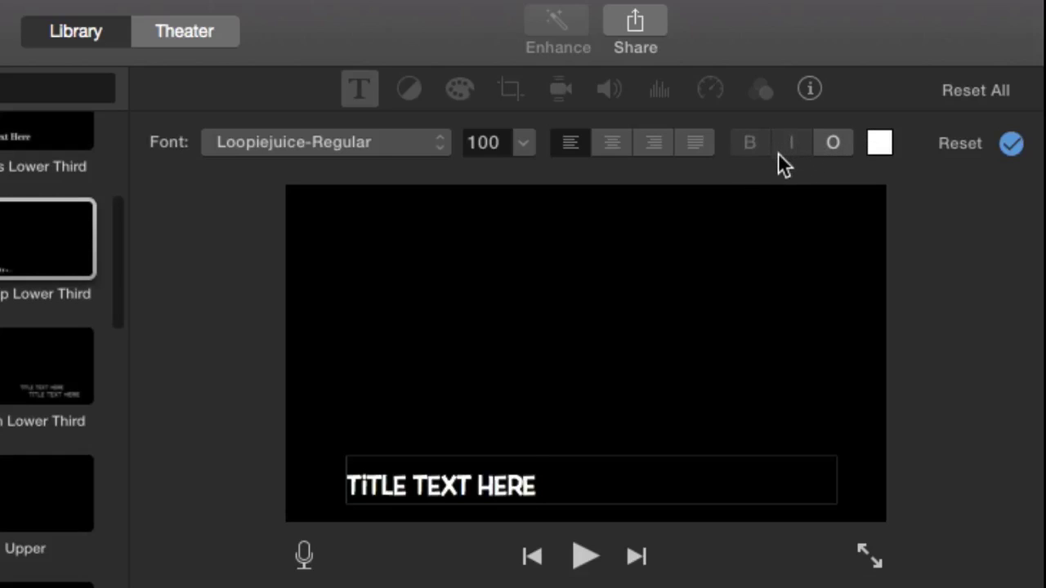
{"action": "left_click", "coordinate": [614, 147]}
{"action": "left_click", "coordinate": [651, 146]}
{"action": "left_click", "coordinate": [696, 143]}
Step: Change the title font to Courier New Bold
{"action": "left_click", "coordinate": [524, 144]}
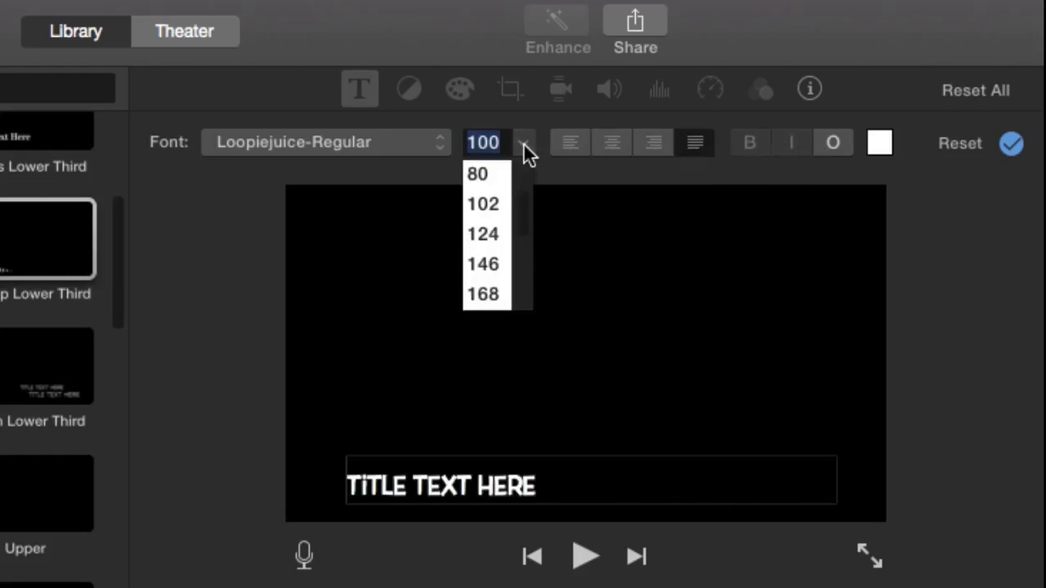
{"action": "left_click", "coordinate": [438, 143]}
{"action": "left_click", "coordinate": [440, 143]}
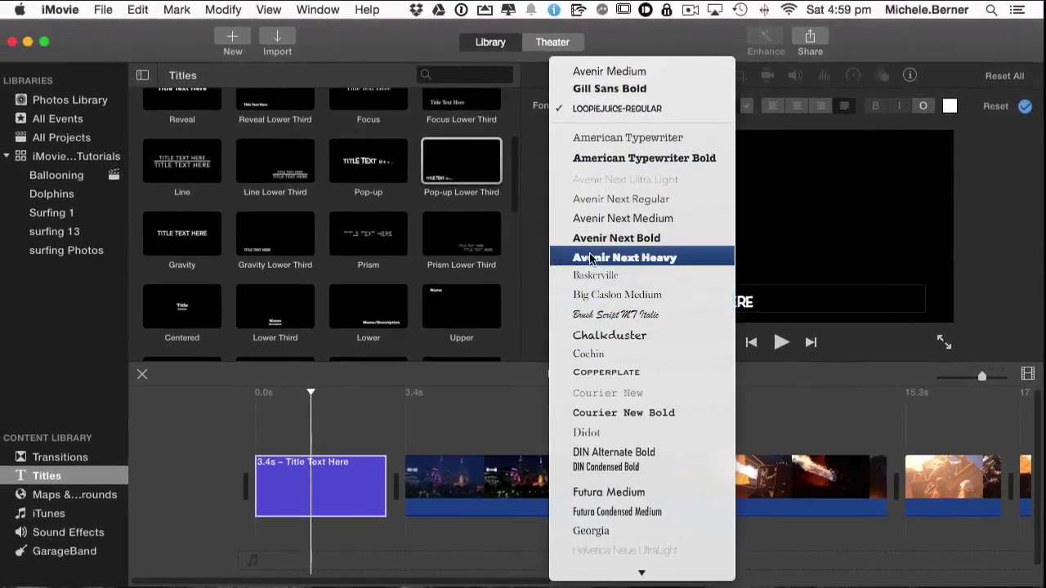
{"action": "left_click", "coordinate": [733, 382]}
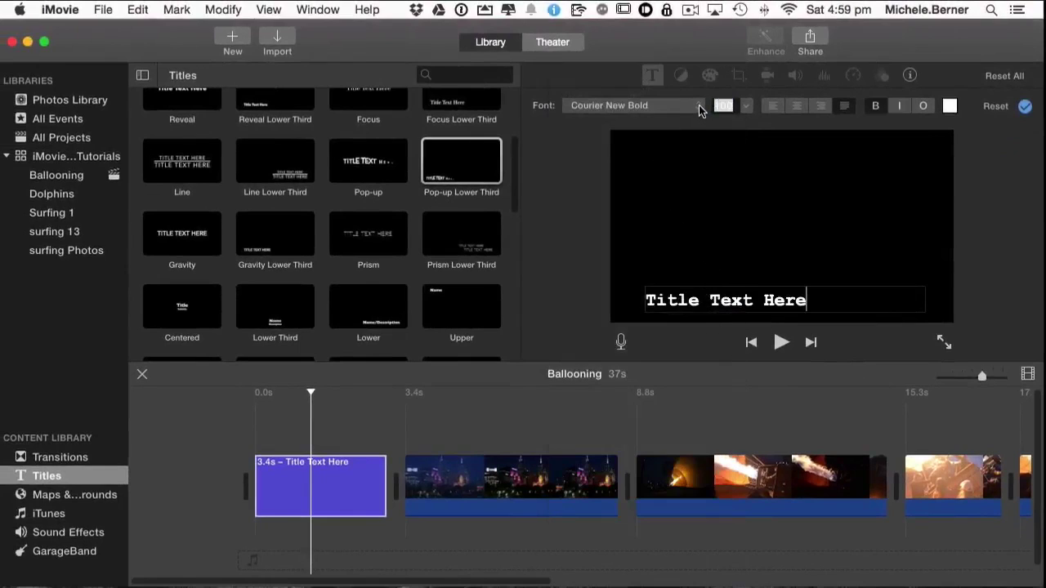
{"action": "left_click", "coordinate": [698, 104]}
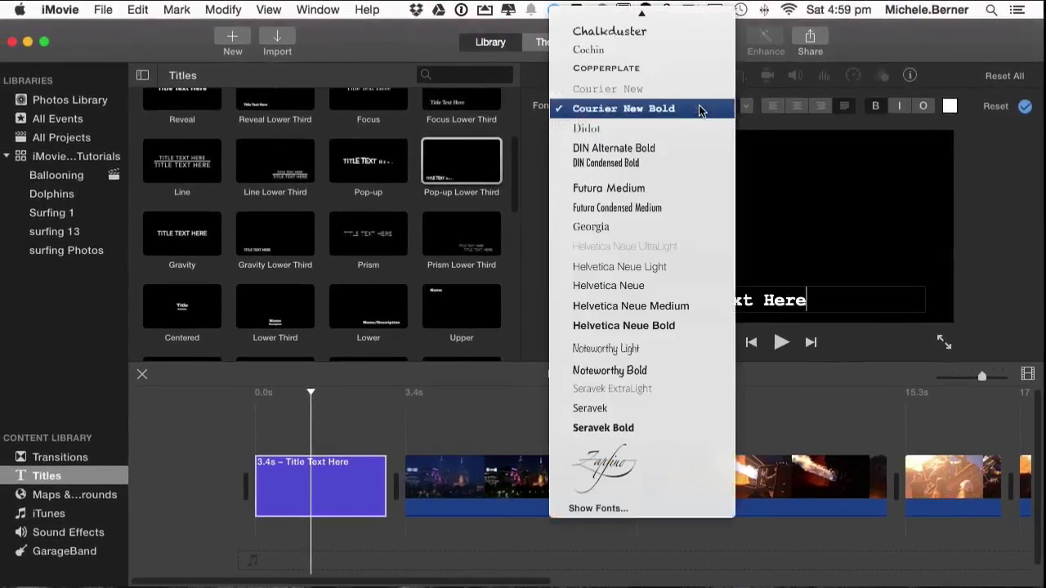
{"action": "left_click", "coordinate": [582, 511]}
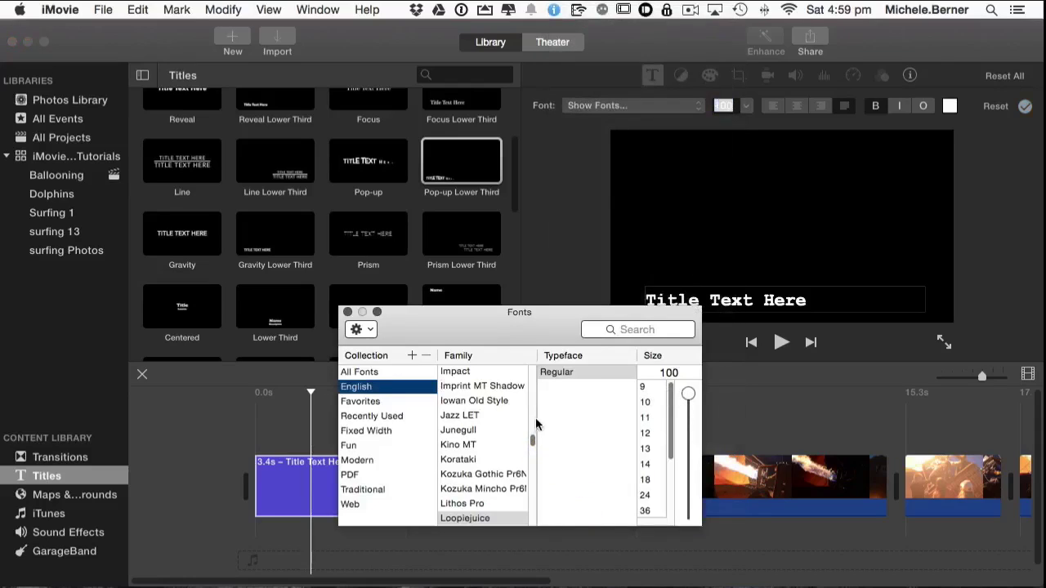
{"action": "left_click", "coordinate": [347, 312]}
Step: Replace the title text with Ballooning and set its size to 146
{"action": "left_click_drag", "start_coordinate": [809, 300], "coordinate": [621, 296]}
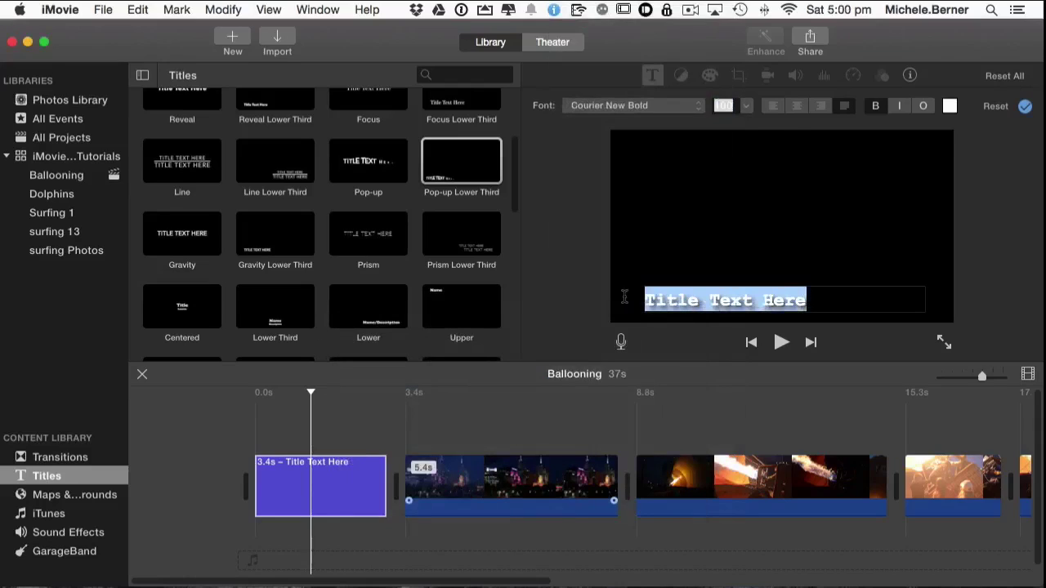
{"action": "type", "text": "Ba"}
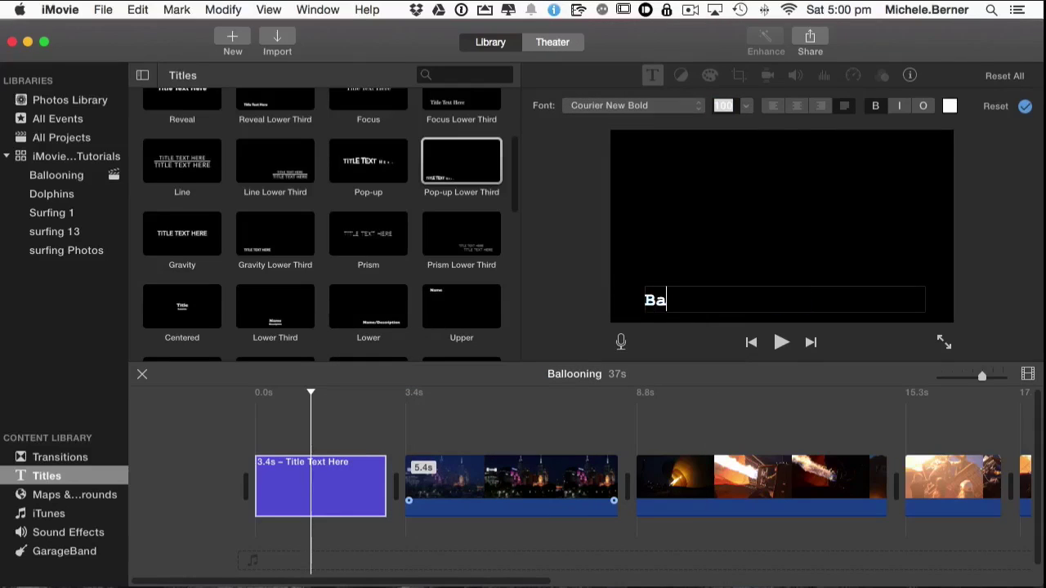
{"action": "type", "text": "loning"}
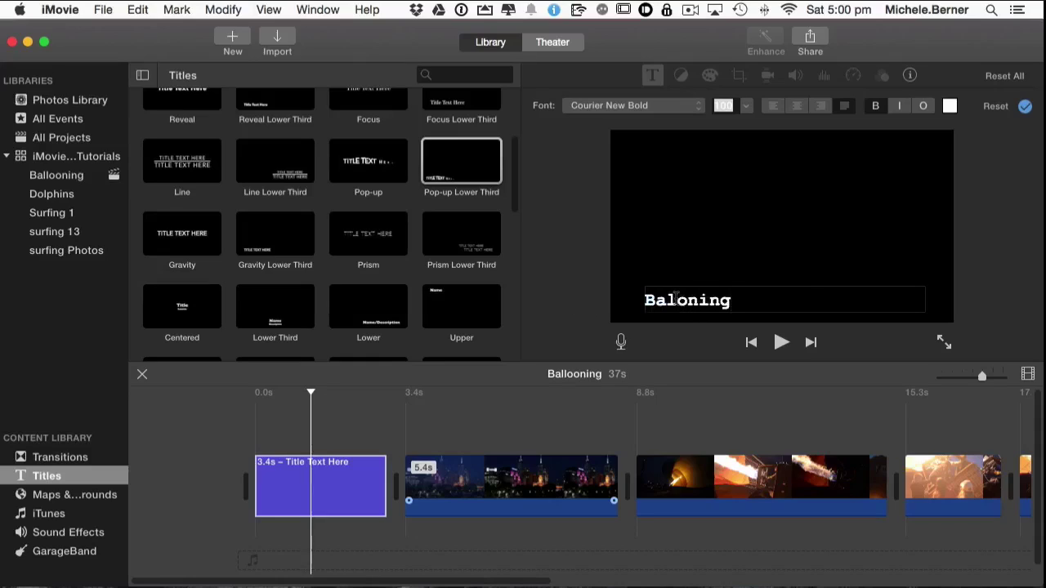
{"action": "type", "text": "lo"}
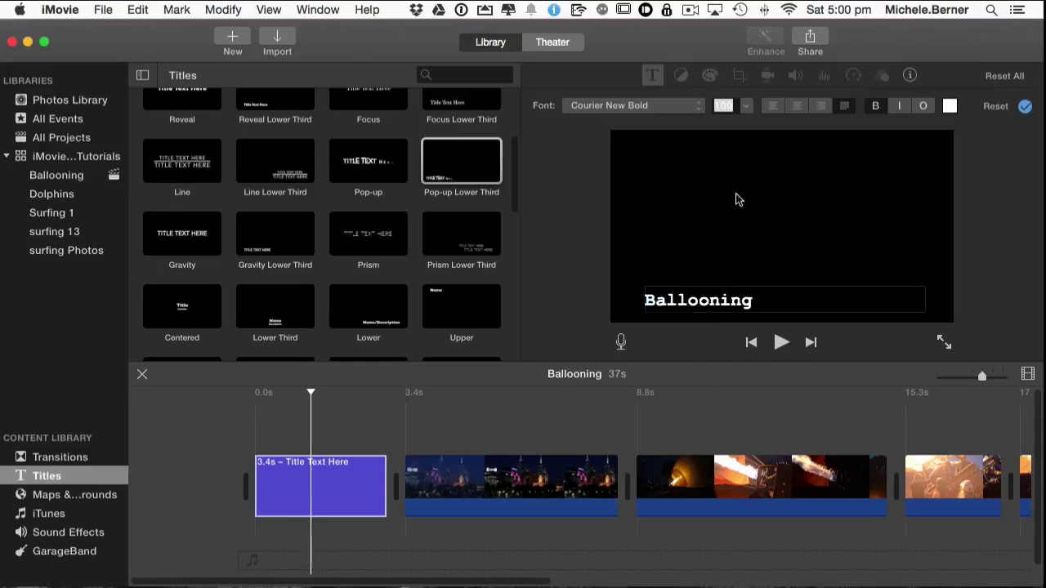
{"action": "left_click", "coordinate": [732, 110]}
{"action": "left_click", "coordinate": [749, 108]}
{"action": "left_click", "coordinate": [723, 175]}
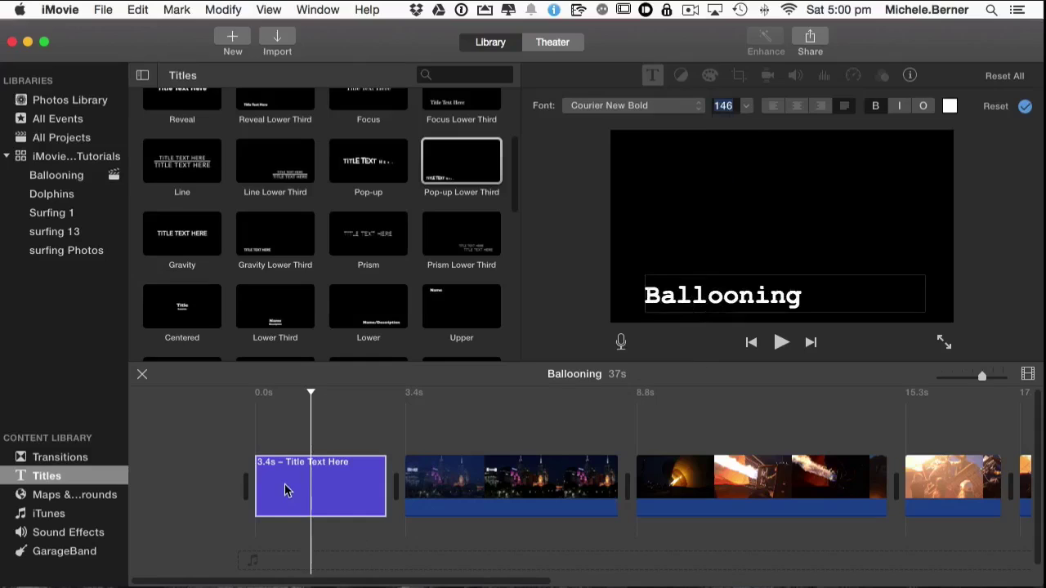
Step: Trim the end of the Ballooning title clip to 2.0 seconds and check its duration
{"action": "key", "text": "space"}
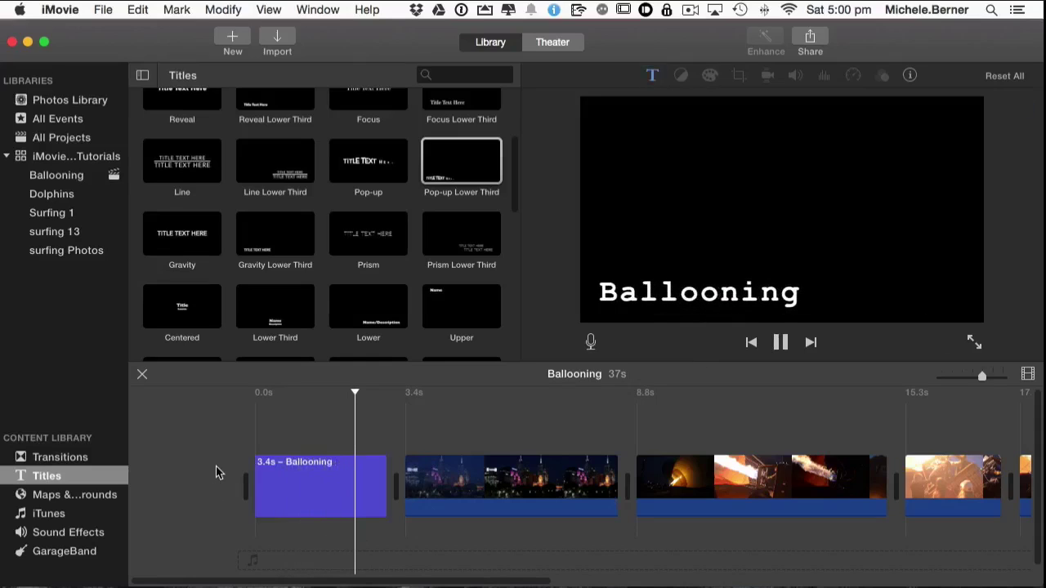
{"action": "key", "text": "Down"}
{"action": "left_click_drag", "start_coordinate": [386, 482], "coordinate": [330, 463]}
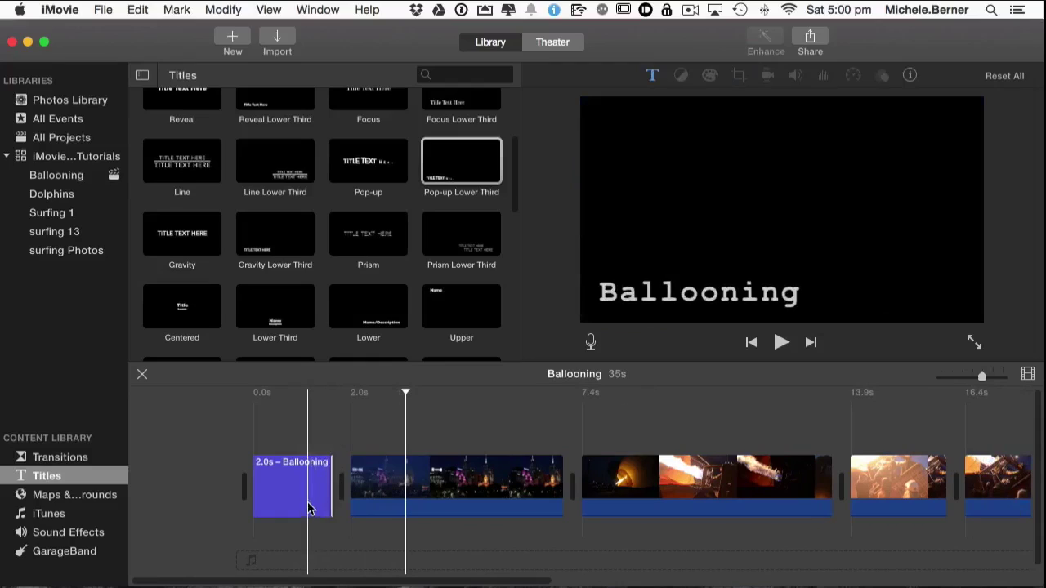
{"action": "left_click", "coordinate": [909, 76]}
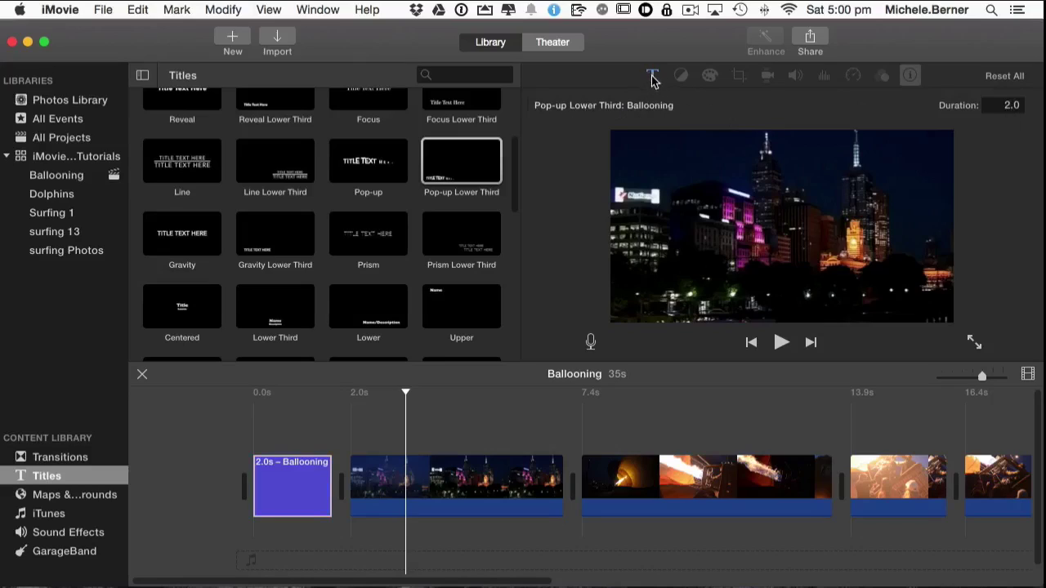
Step: Play the shortened title from its start to preview it
{"action": "left_click", "coordinate": [293, 503]}
{"action": "key", "text": "space"}
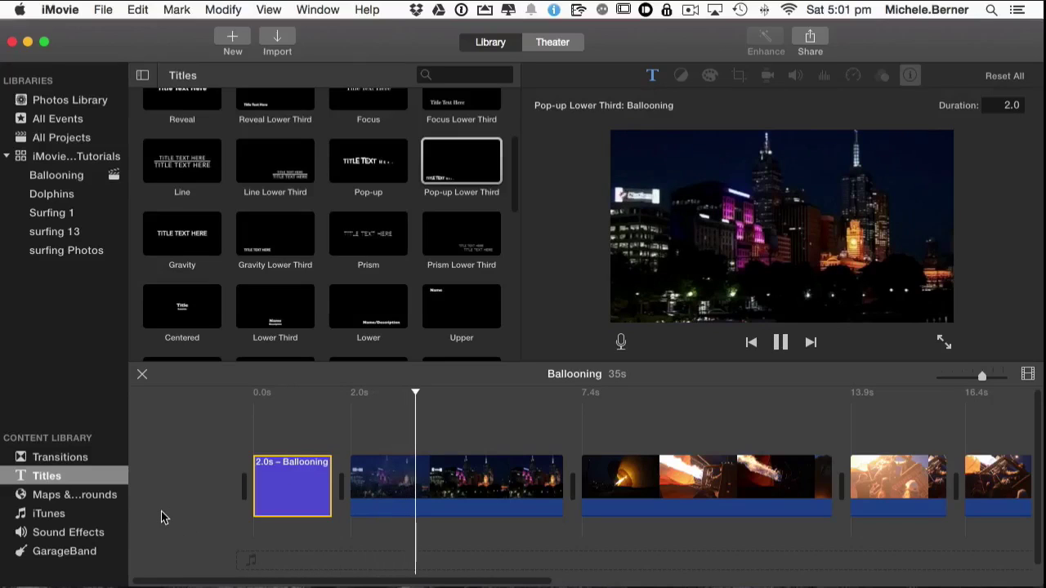
{"action": "key", "text": "space"}
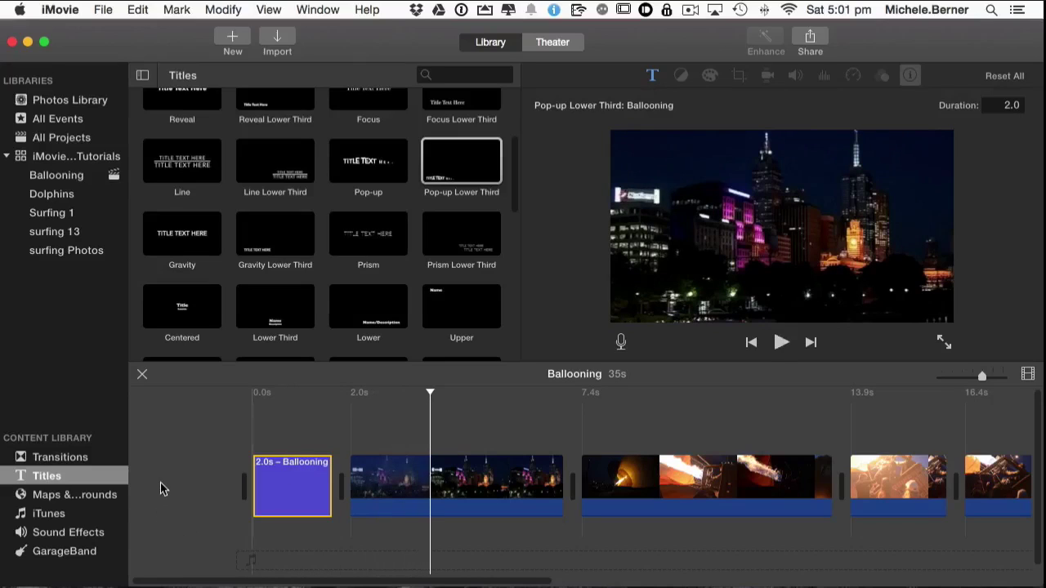
{"action": "left_click", "coordinate": [319, 492]}
{"action": "key", "text": "space"}
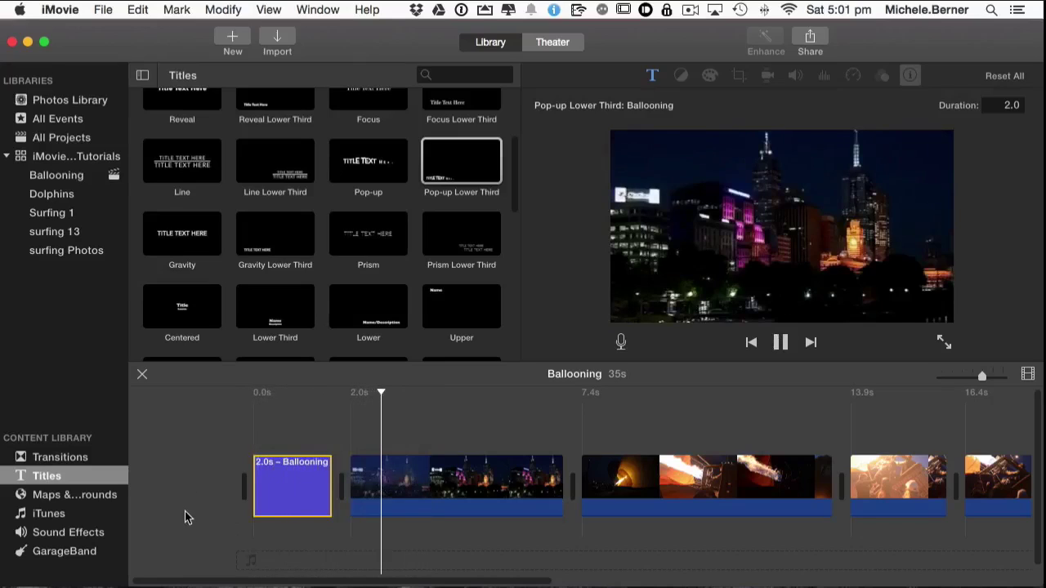
{"action": "key", "text": "space"}
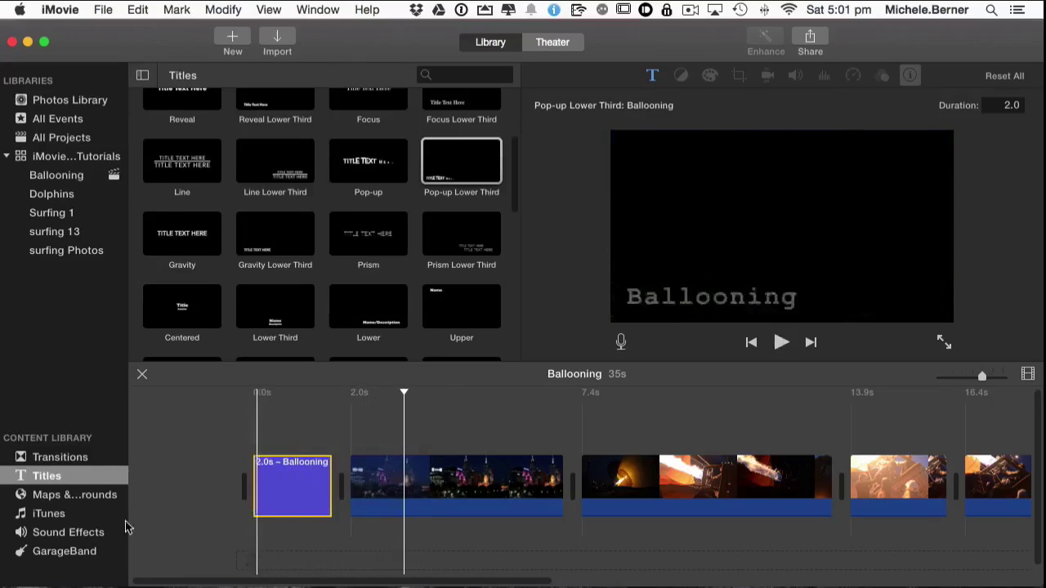
Step: Add a Cross Dissolve between the title and city clip, keeping the title at 2.0 seconds
{"action": "left_click", "coordinate": [49, 460]}
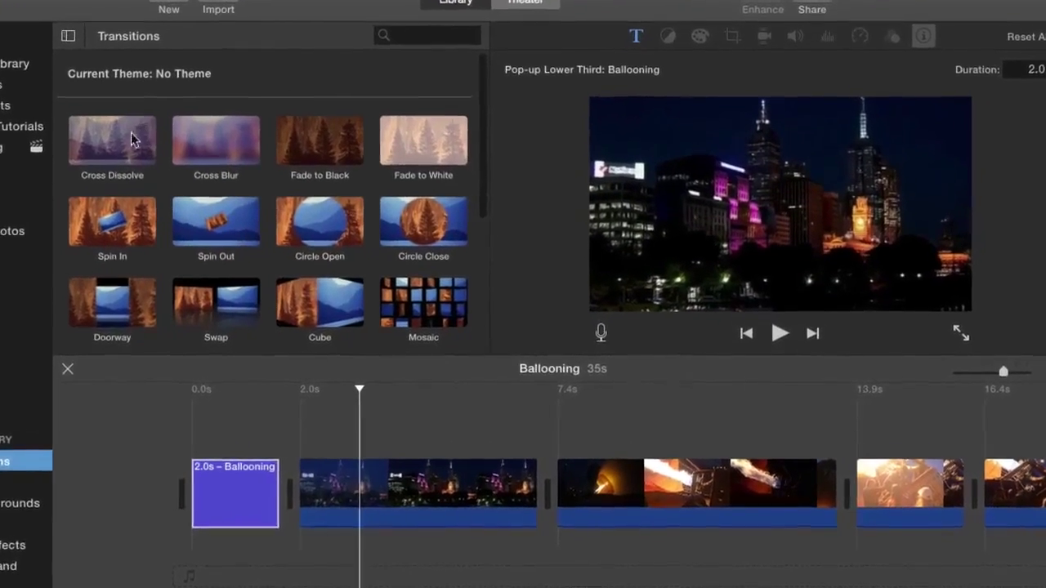
{"action": "left_click_drag", "start_coordinate": [180, 168], "coordinate": [344, 488]}
{"action": "left_click_drag", "start_coordinate": [204, 506], "coordinate": [178, 507]}
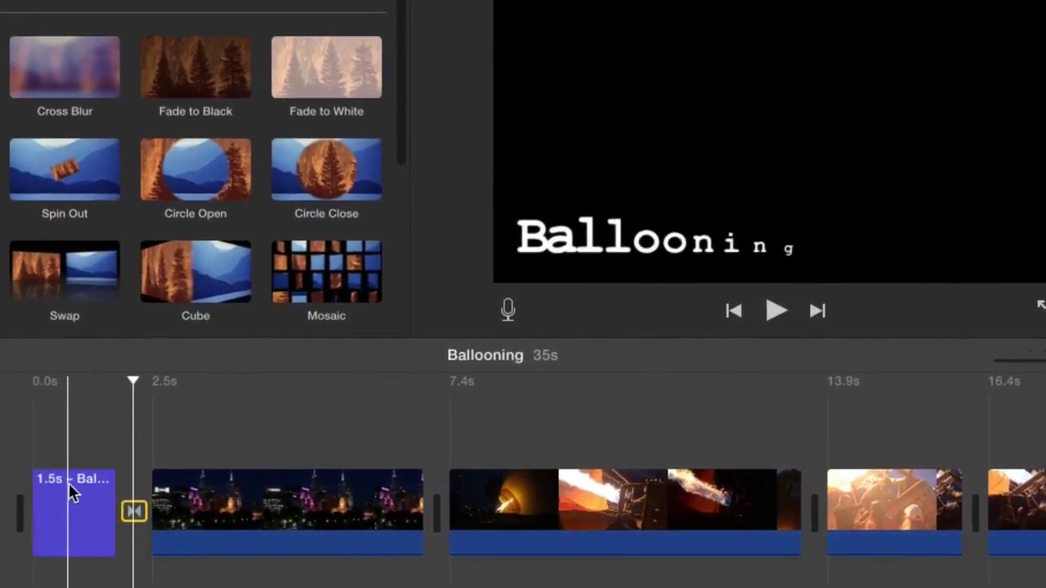
{"action": "left_click_drag", "start_coordinate": [114, 481], "coordinate": [146, 488]}
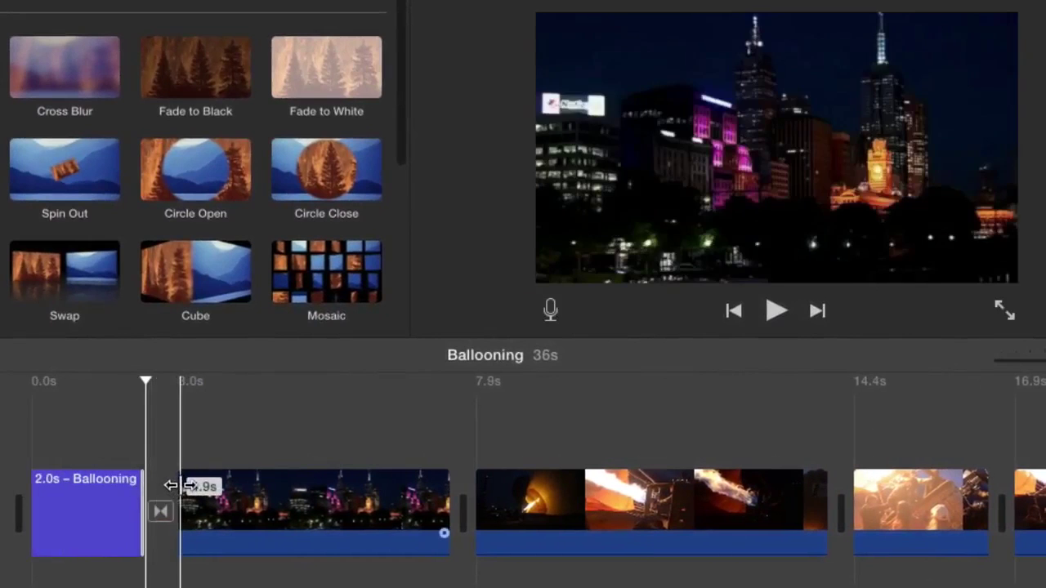
Step: Place Fade to Black before the Ballooning title, adjust the clip edge, and preview the opening
{"action": "left_click", "coordinate": [37, 507]}
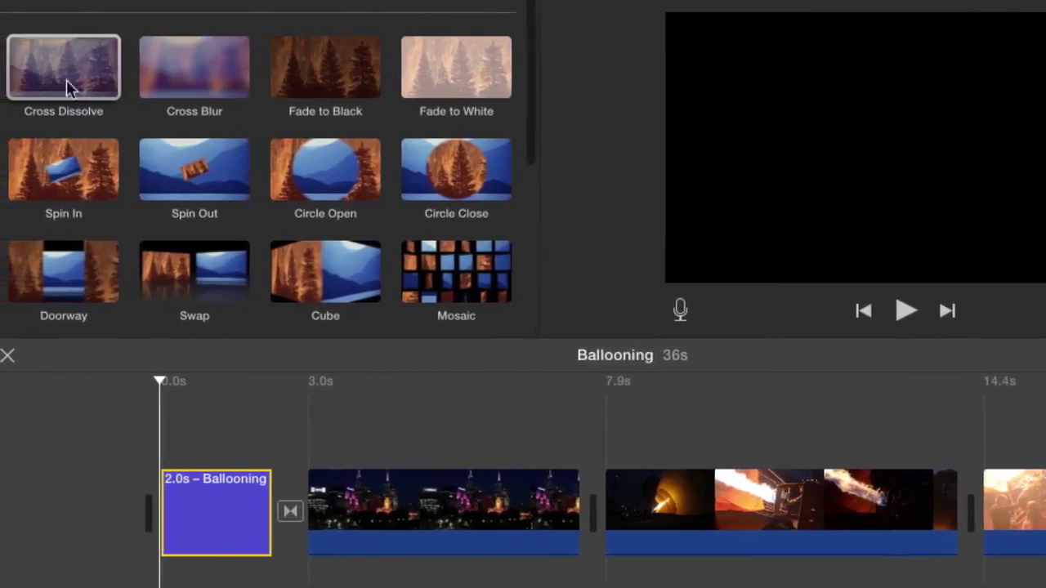
{"action": "left_click", "coordinate": [8, 90]}
{"action": "left_click_drag", "start_coordinate": [214, 71], "coordinate": [105, 569]}
{"action": "left_click_drag", "start_coordinate": [204, 569], "coordinate": [72, 509]}
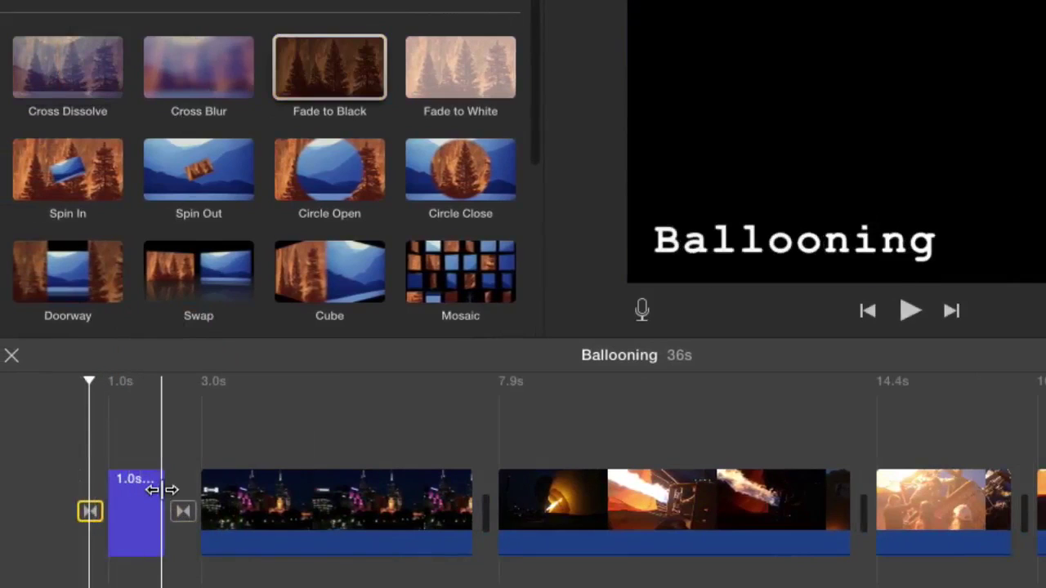
{"action": "left_click_drag", "start_coordinate": [164, 490], "coordinate": [225, 490]}
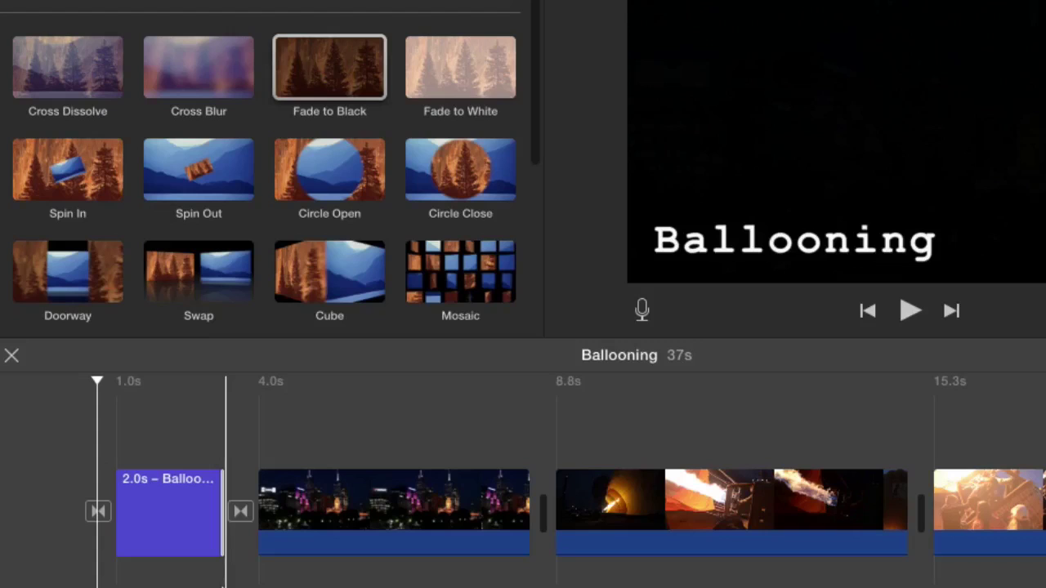
{"action": "key", "text": "space"}
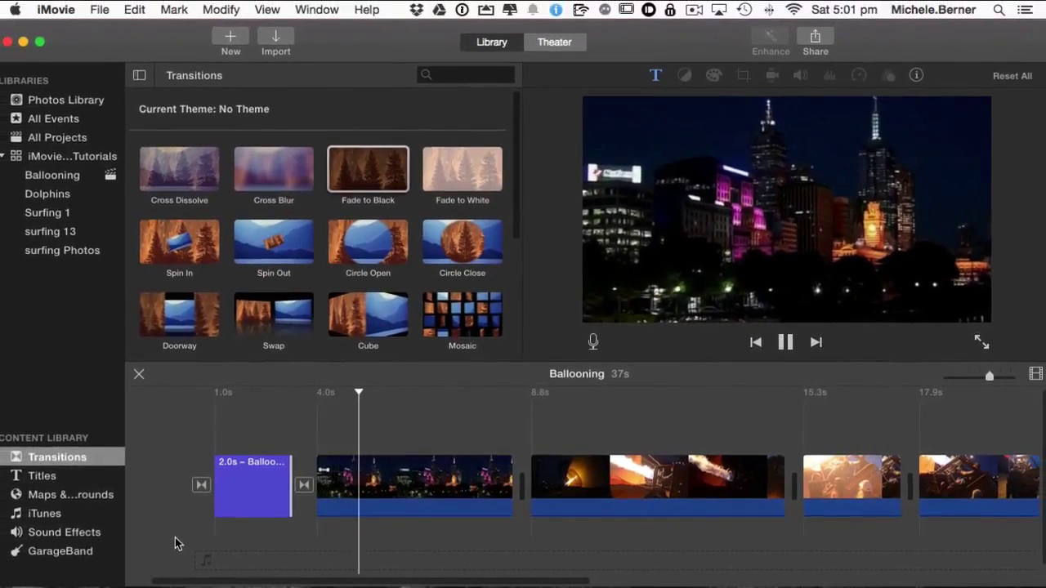
Step: Delete the Ballooning title clip and put the Orange background at the start of the movie
{"action": "key", "text": "space"}
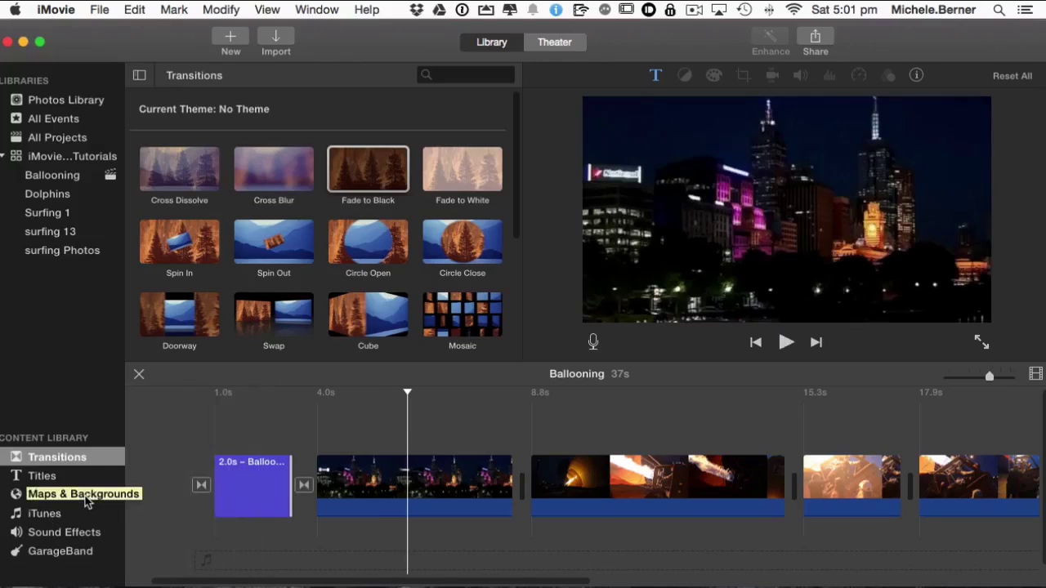
{"action": "left_click", "coordinate": [237, 495]}
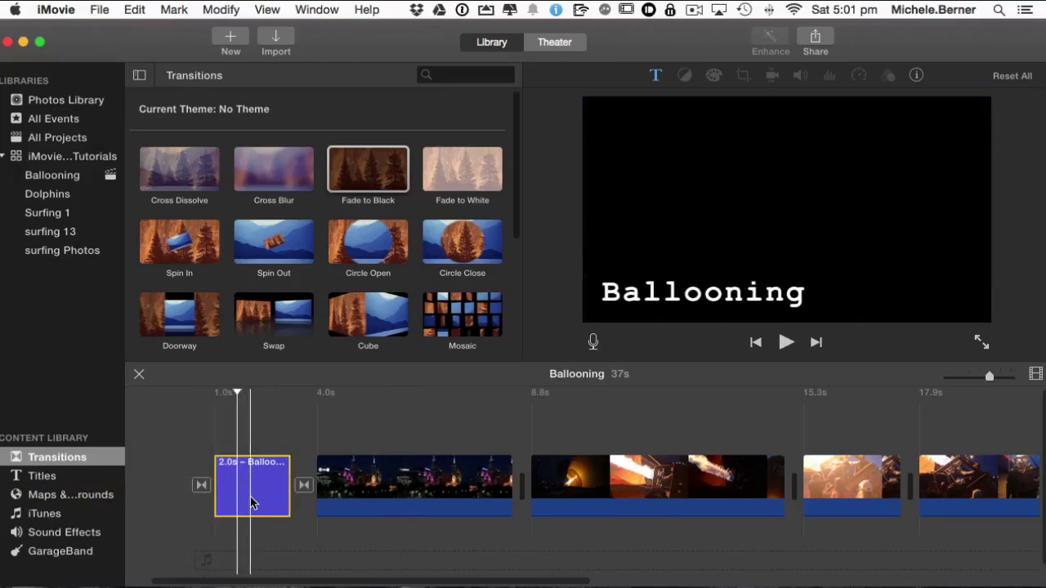
{"action": "key", "text": "Delete"}
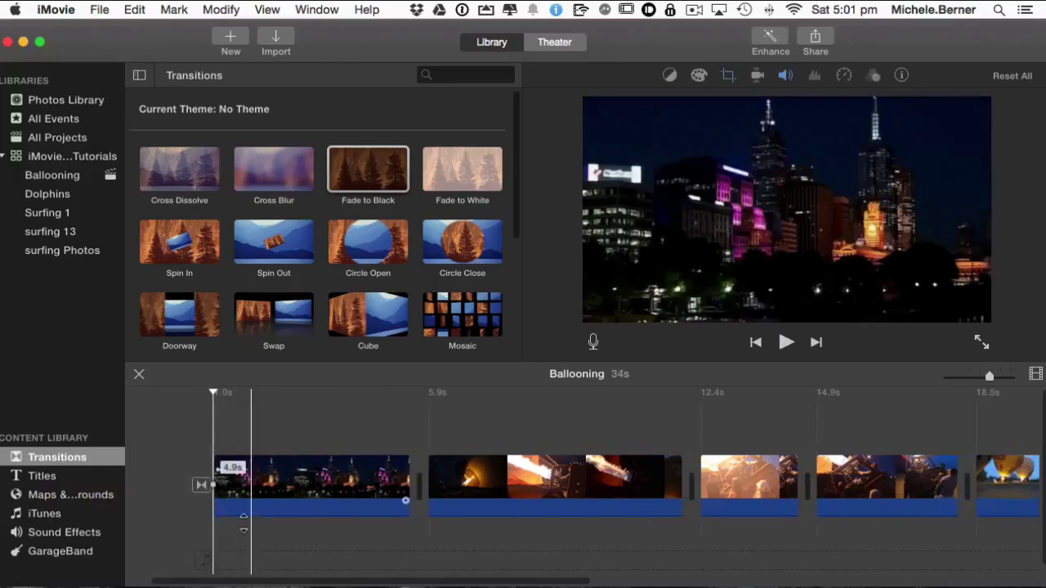
{"action": "left_click", "coordinate": [48, 496]}
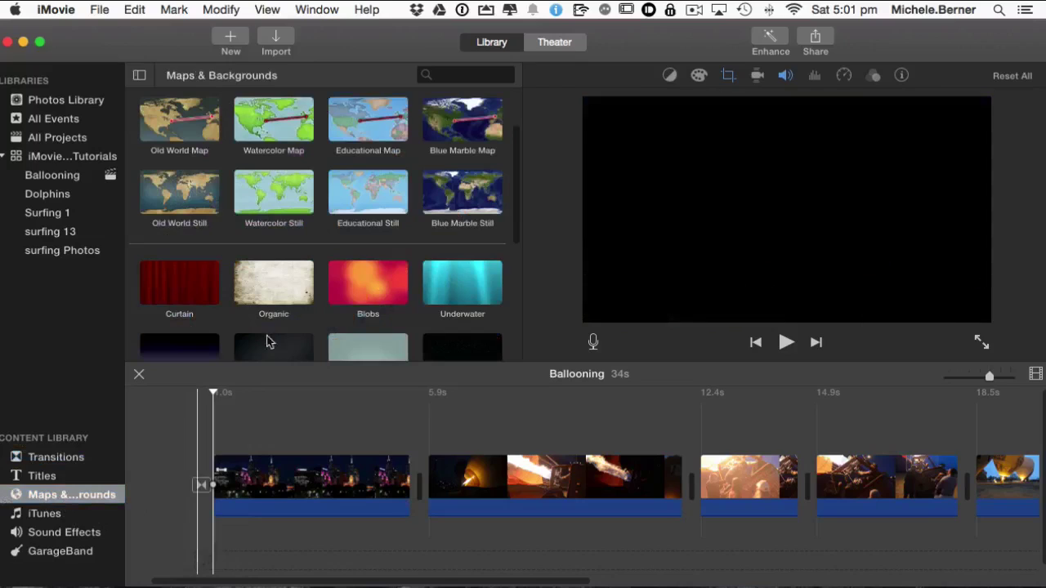
{"action": "left_click_drag", "start_coordinate": [517, 199], "coordinate": [513, 268]}
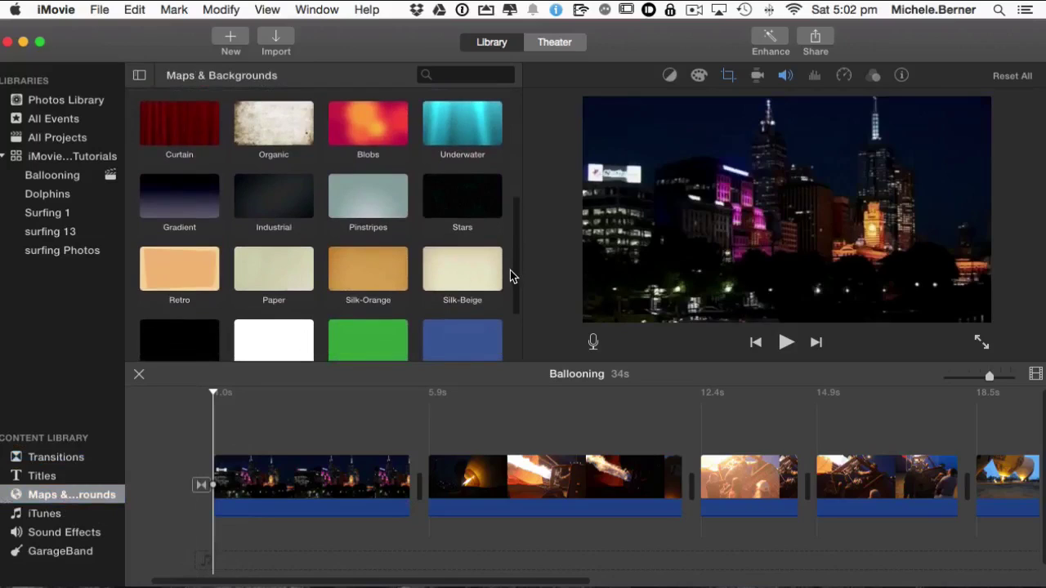
{"action": "left_click_drag", "start_coordinate": [515, 275], "coordinate": [510, 380]}
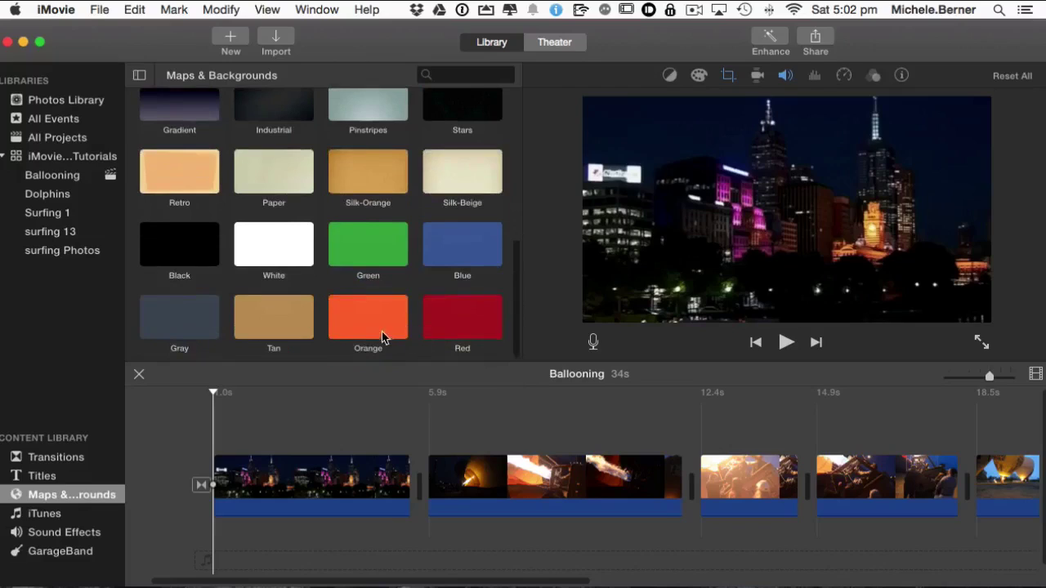
{"action": "left_click_drag", "start_coordinate": [380, 335], "coordinate": [207, 489]}
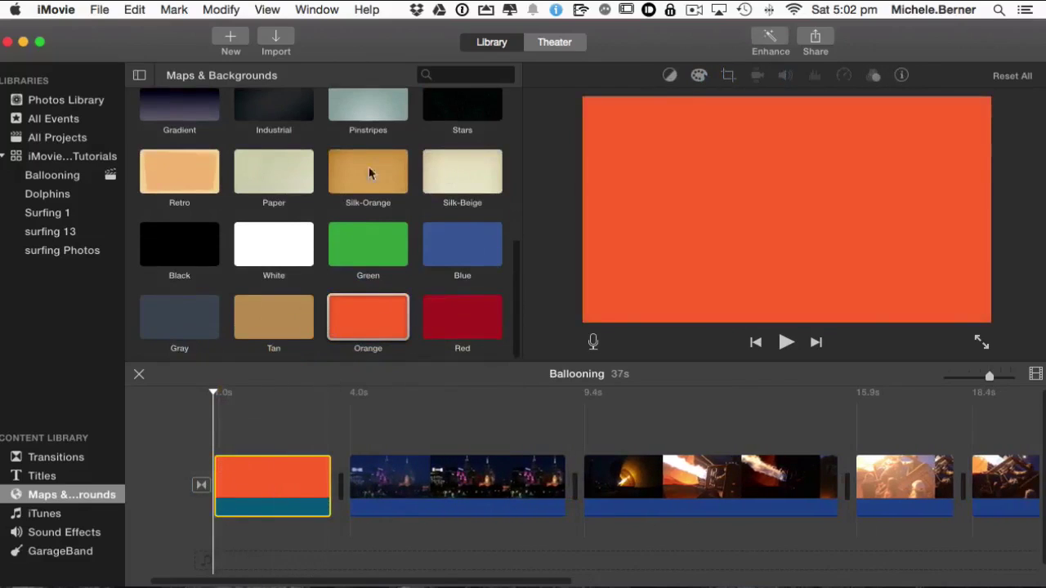
Step: Drop an Expand title onto the orange clip and align it with the clip's start
{"action": "left_click", "coordinate": [41, 477]}
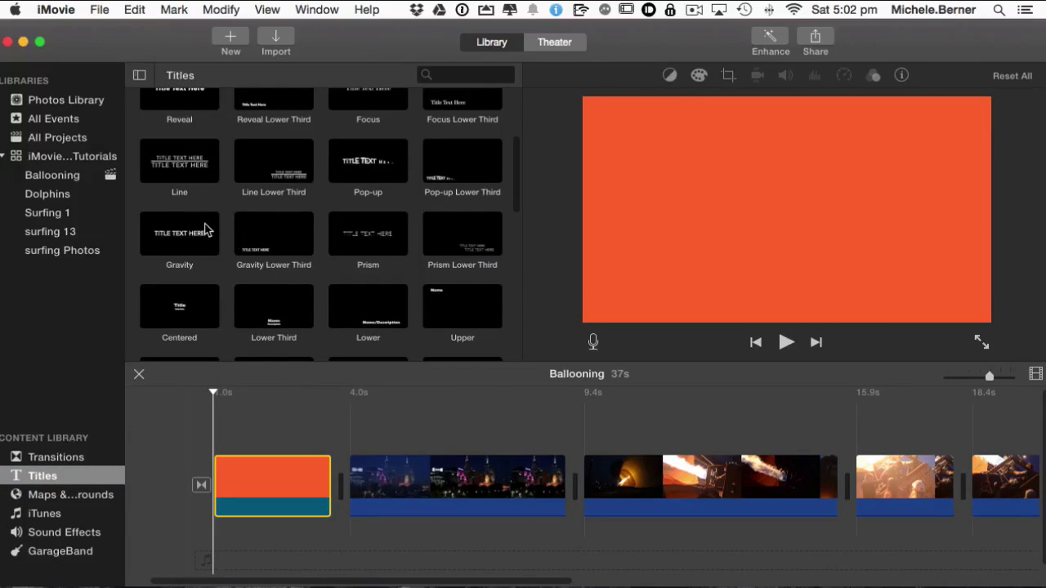
{"action": "scroll", "coordinate": [278, 203], "scroll_direction": "up", "scroll_amount": 3}
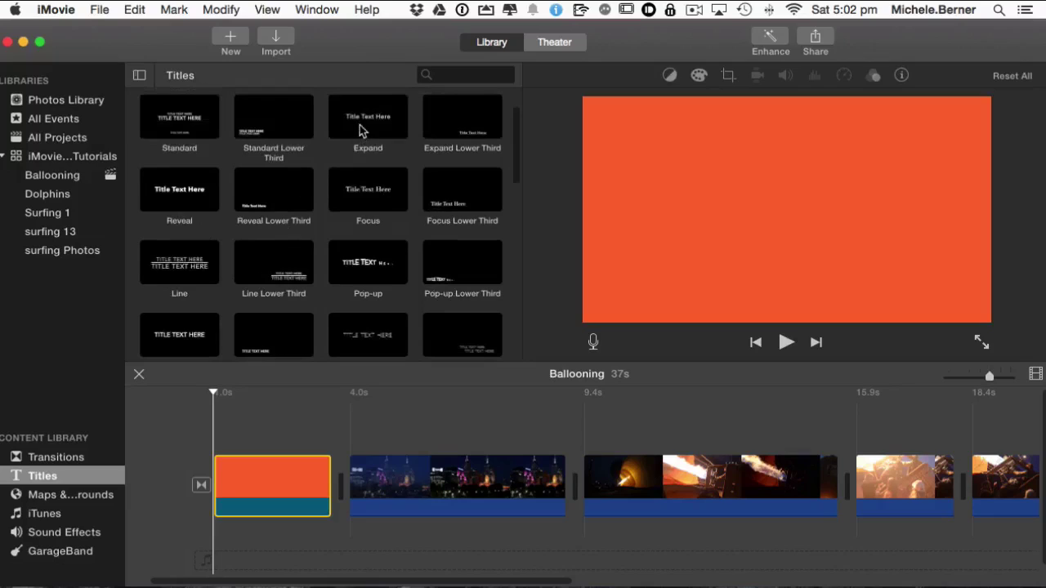
{"action": "left_click_drag", "start_coordinate": [362, 133], "coordinate": [256, 446]}
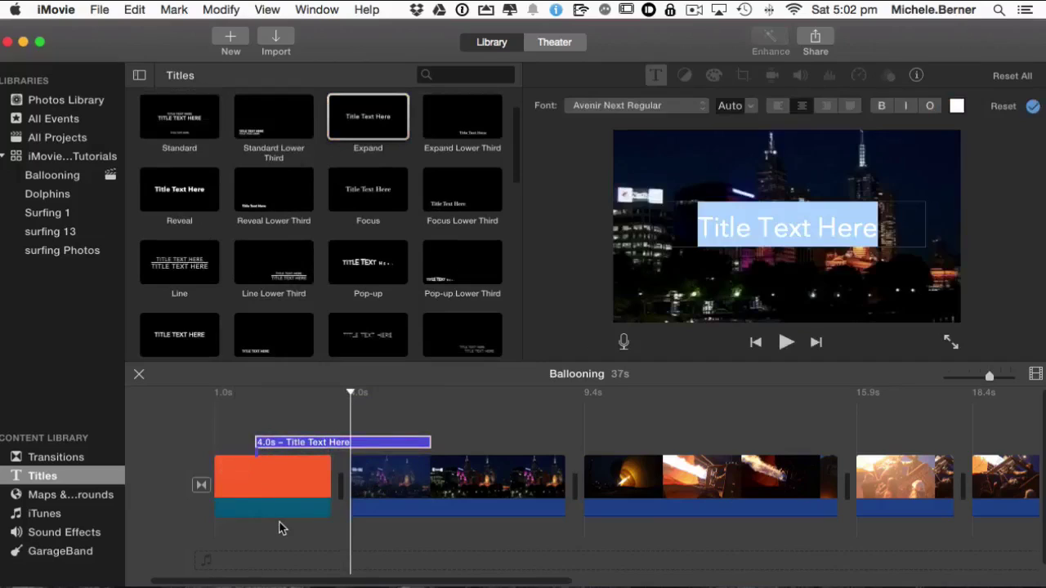
{"action": "left_click", "coordinate": [323, 446]}
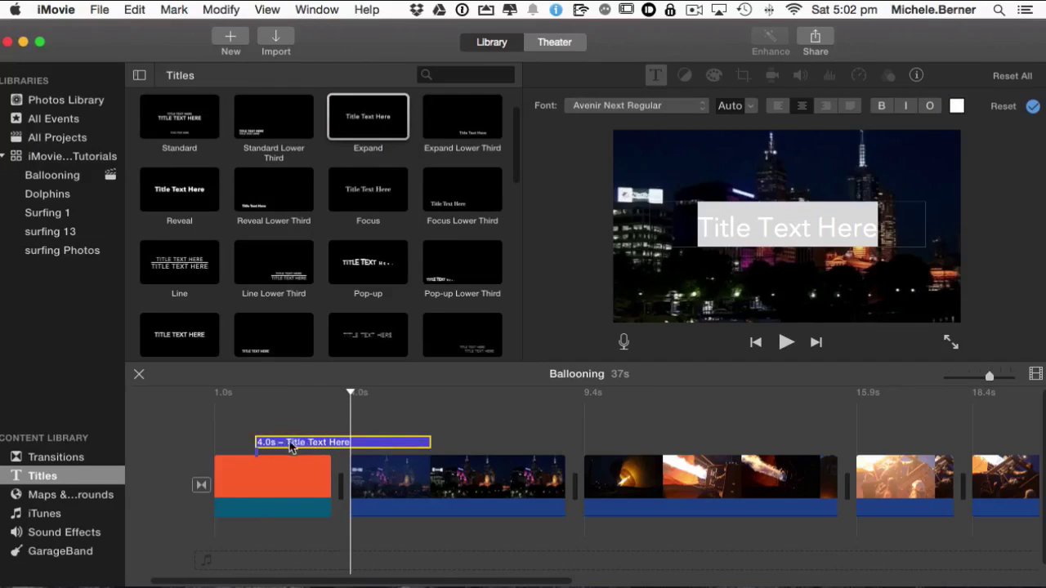
{"action": "left_click_drag", "start_coordinate": [286, 447], "coordinate": [241, 447]}
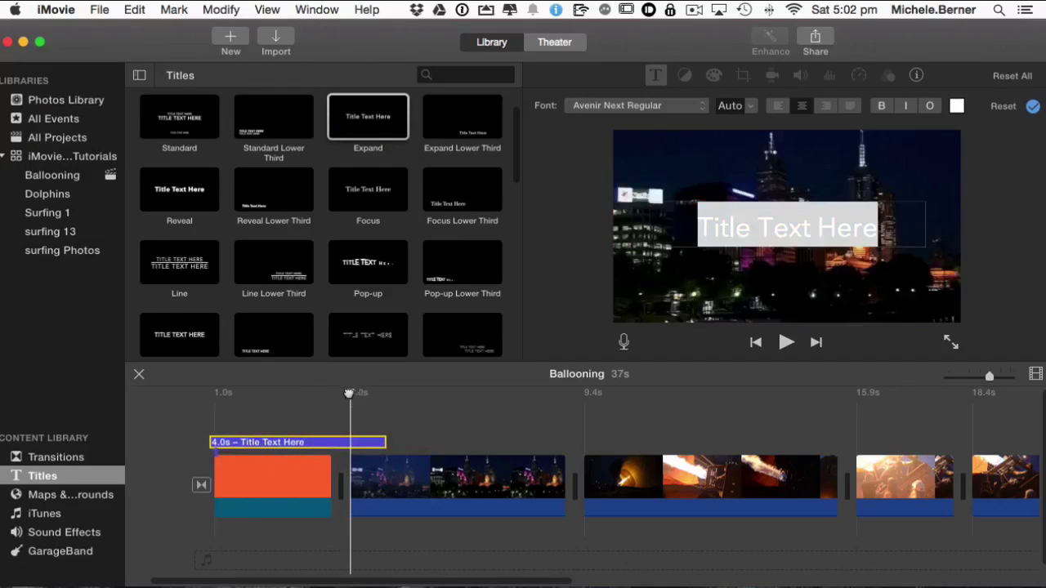
{"action": "left_click", "coordinate": [283, 494]}
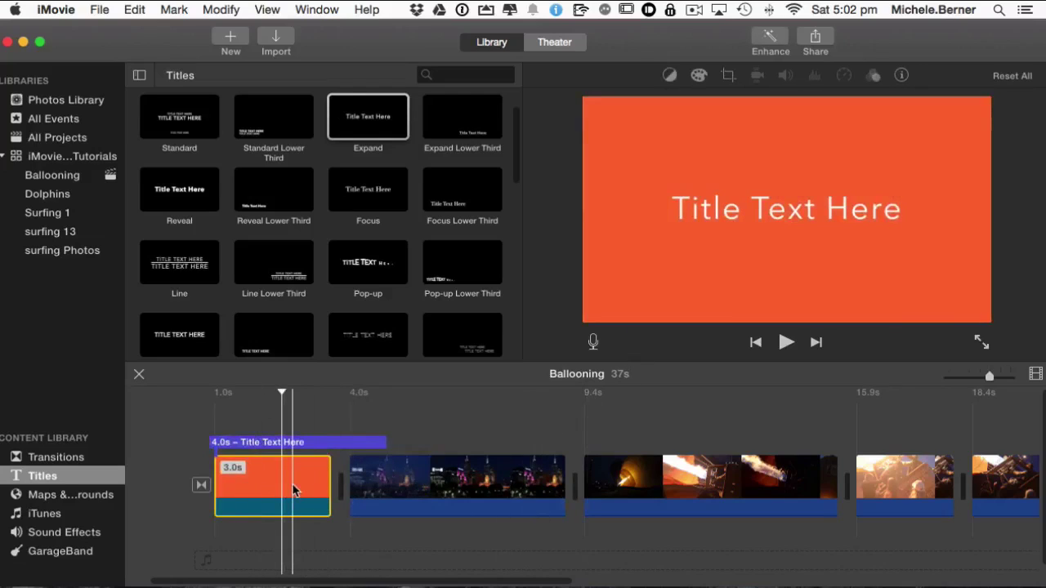
Step: Replace the placeholder title text with Ballooning
{"action": "double_click", "coordinate": [276, 442]}
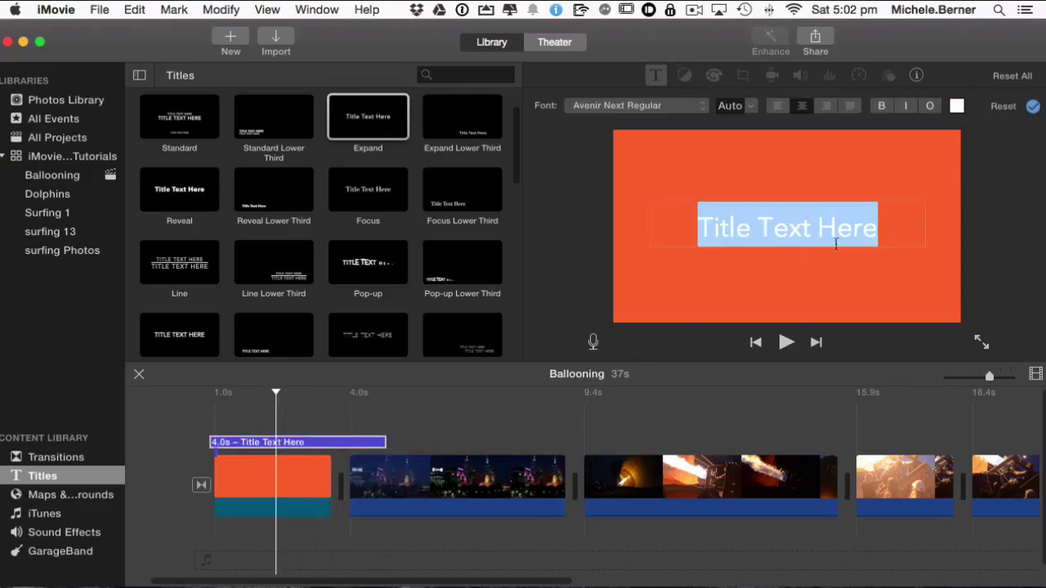
{"action": "left_click", "coordinate": [697, 229]}
{"action": "left_click_drag", "start_coordinate": [697, 229], "coordinate": [919, 209]}
{"action": "type", "text": "Ballooning"}
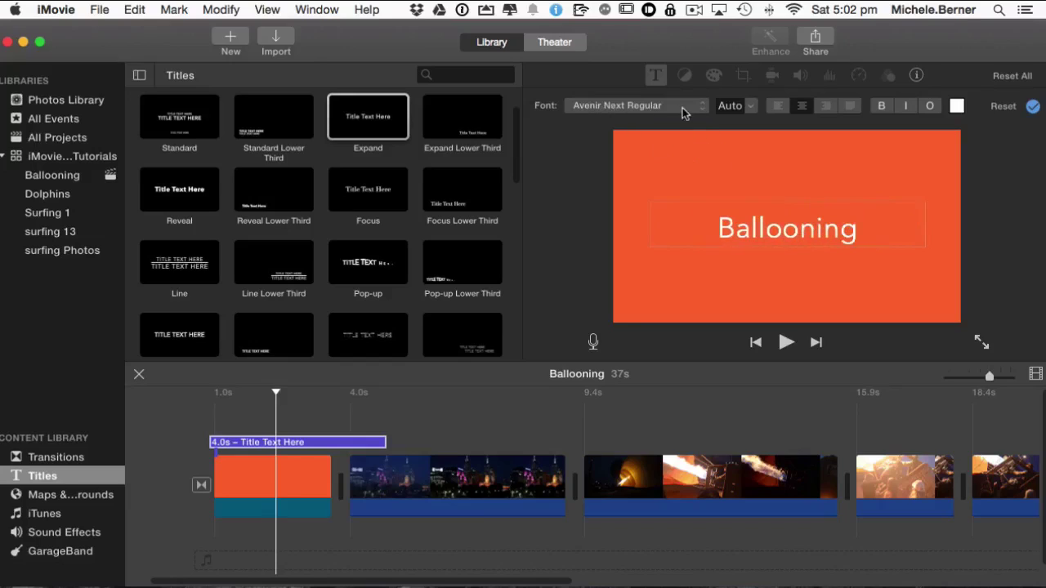
Step: Try Avenir Next Bold with bold, italic and outline toggles, ending bold without outline
{"action": "left_click", "coordinate": [703, 107]}
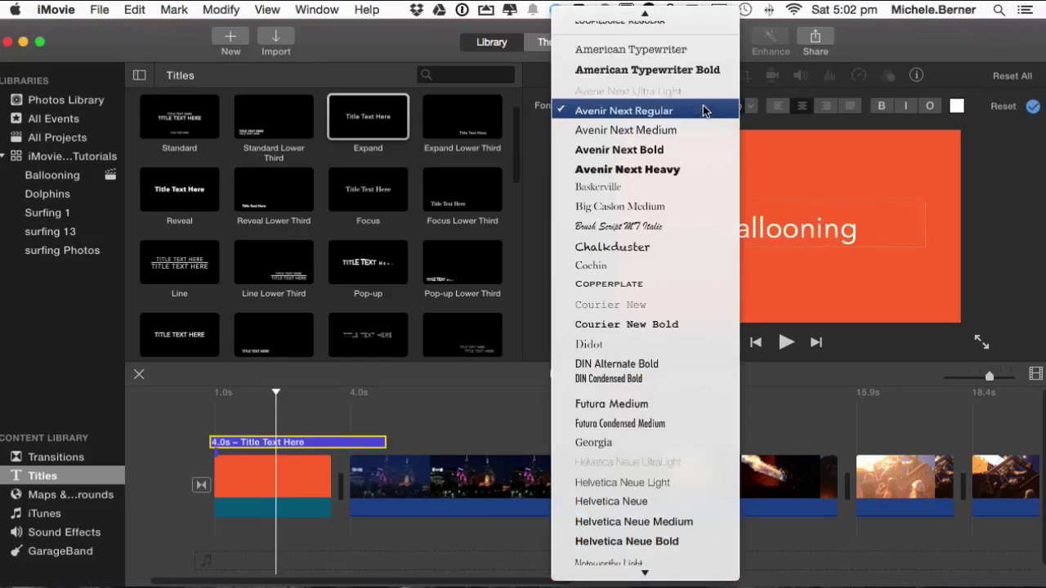
{"action": "left_click", "coordinate": [634, 150]}
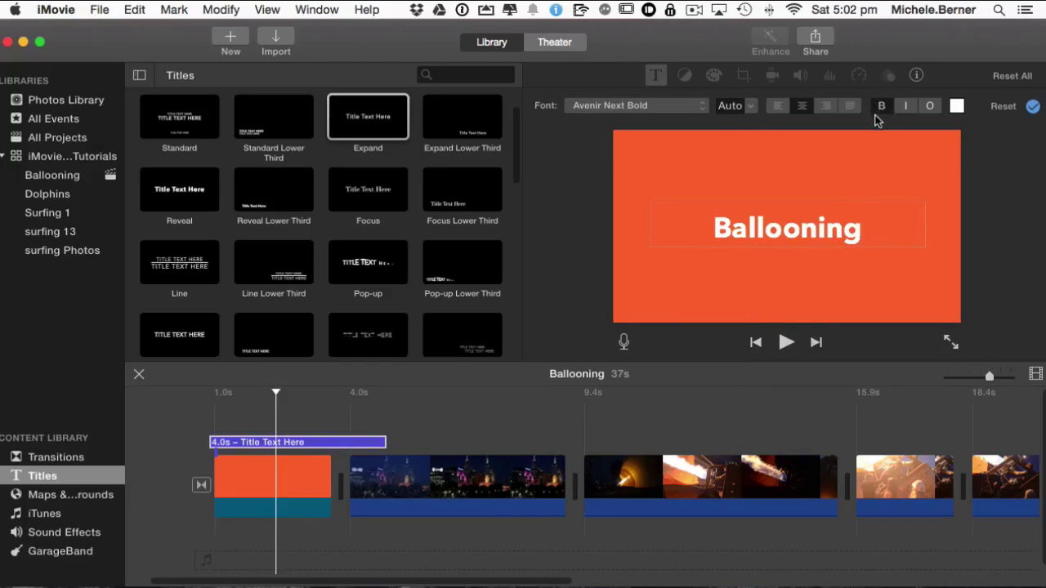
{"action": "left_click", "coordinate": [880, 107]}
{"action": "left_click", "coordinate": [905, 107]}
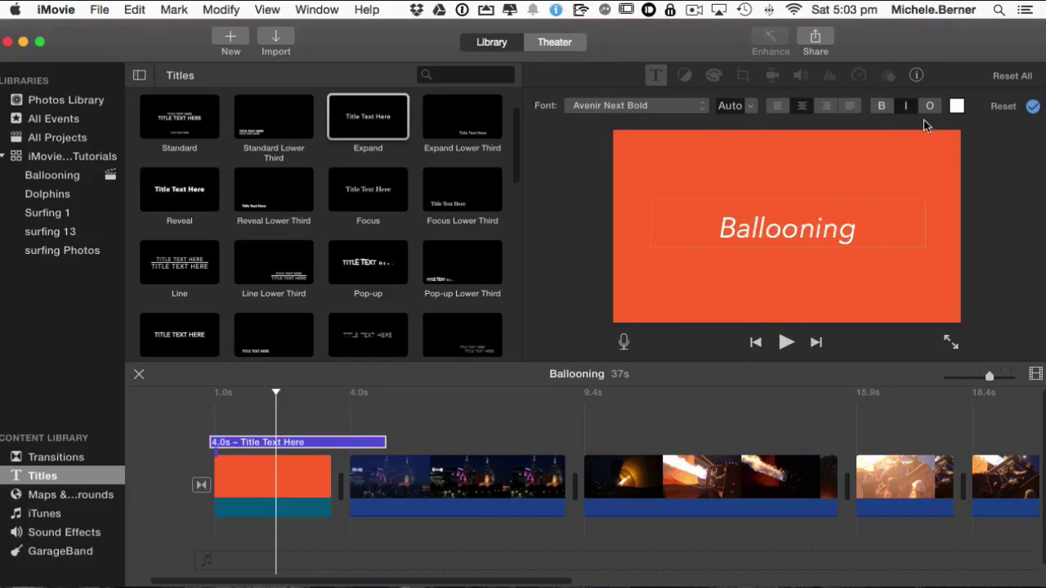
{"action": "left_click", "coordinate": [929, 106]}
{"action": "left_click", "coordinate": [905, 106]}
{"action": "left_click", "coordinate": [882, 107]}
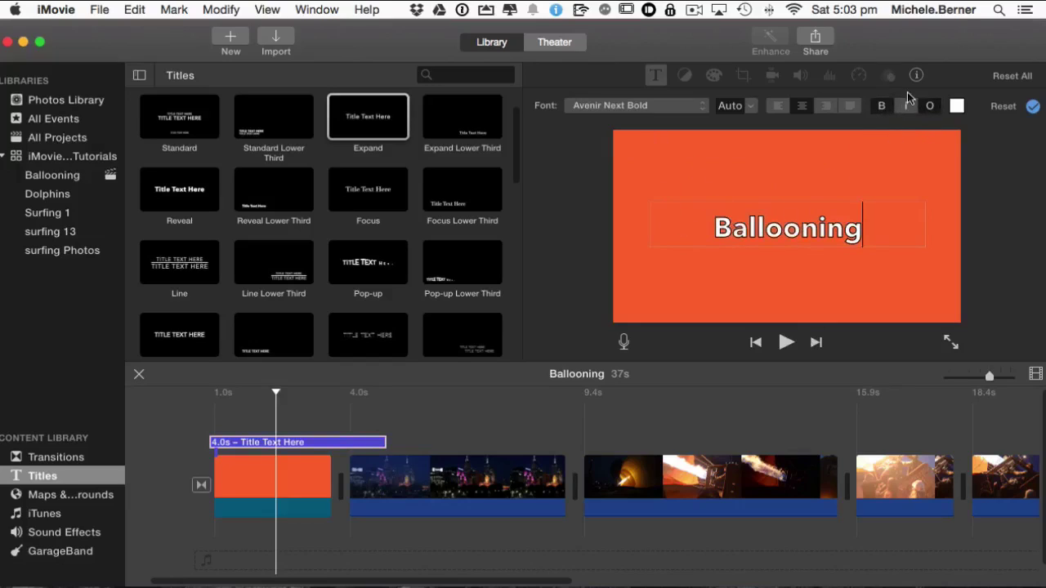
{"action": "left_click", "coordinate": [925, 107]}
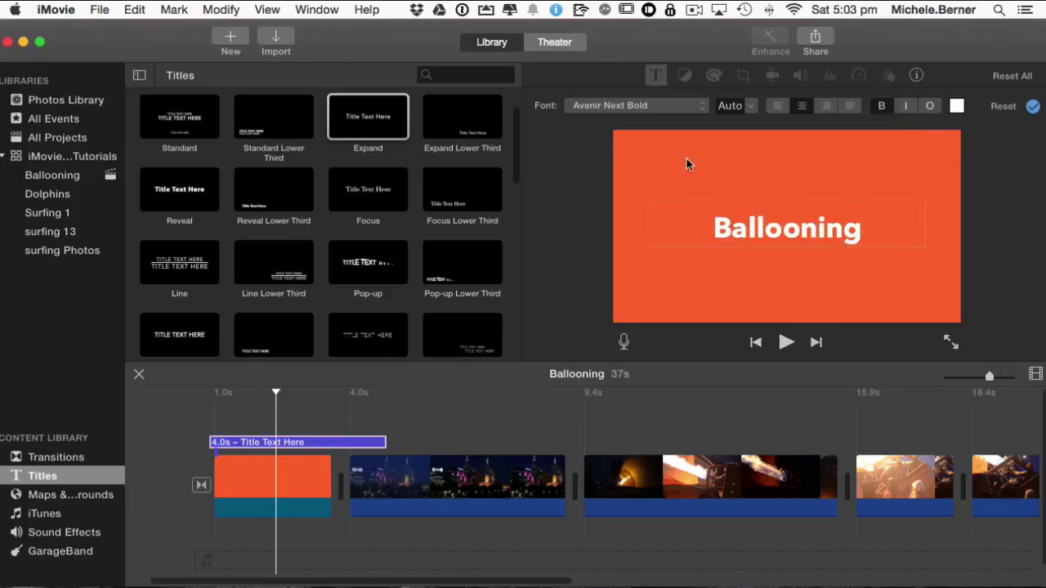
Step: Set the title font to Helvetica Neue Medium at size 190
{"action": "left_click", "coordinate": [701, 106]}
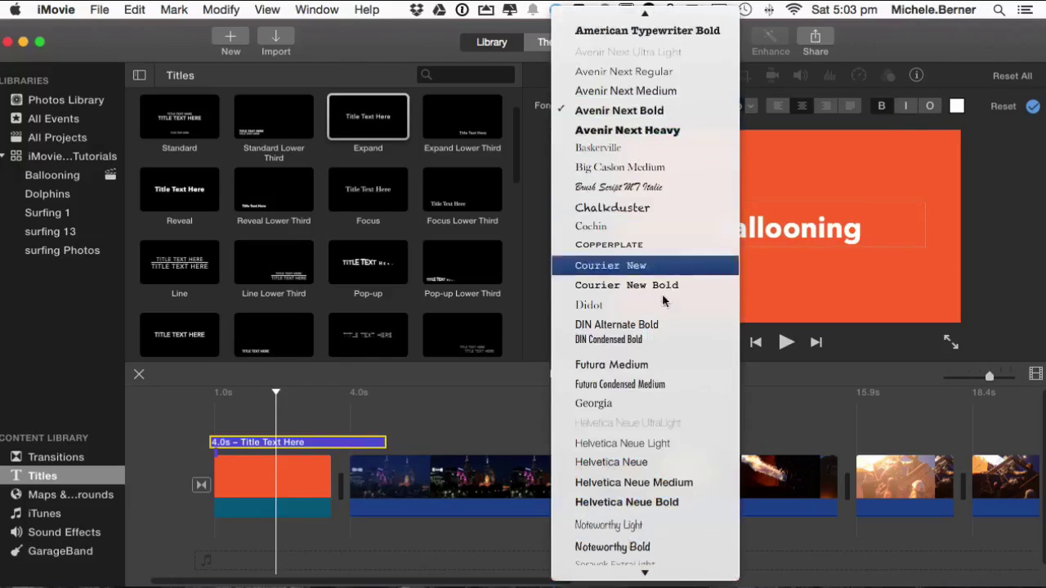
{"action": "left_click", "coordinate": [608, 482]}
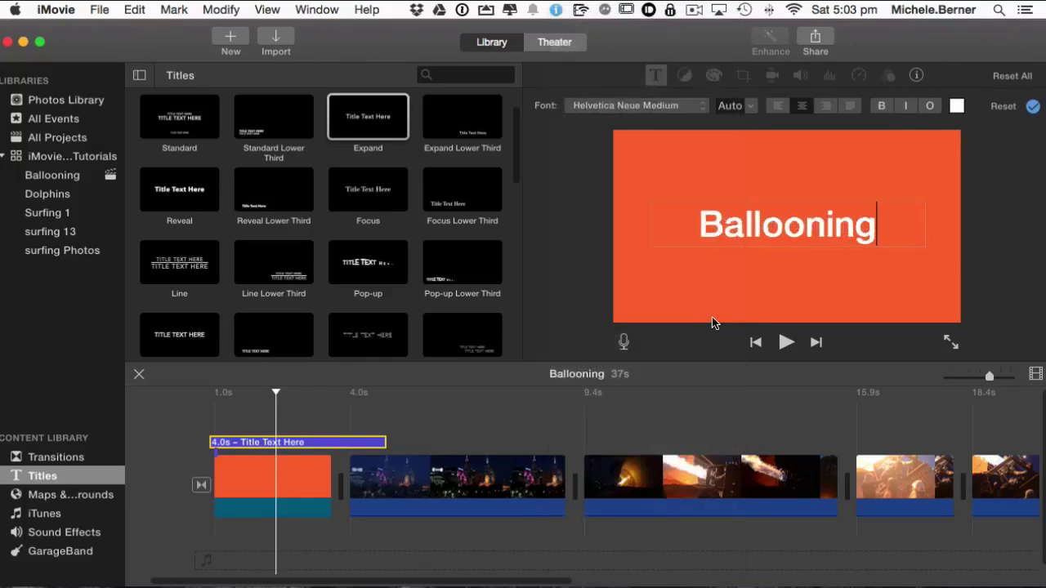
{"action": "left_click", "coordinate": [747, 107]}
{"action": "left_click", "coordinate": [727, 195]}
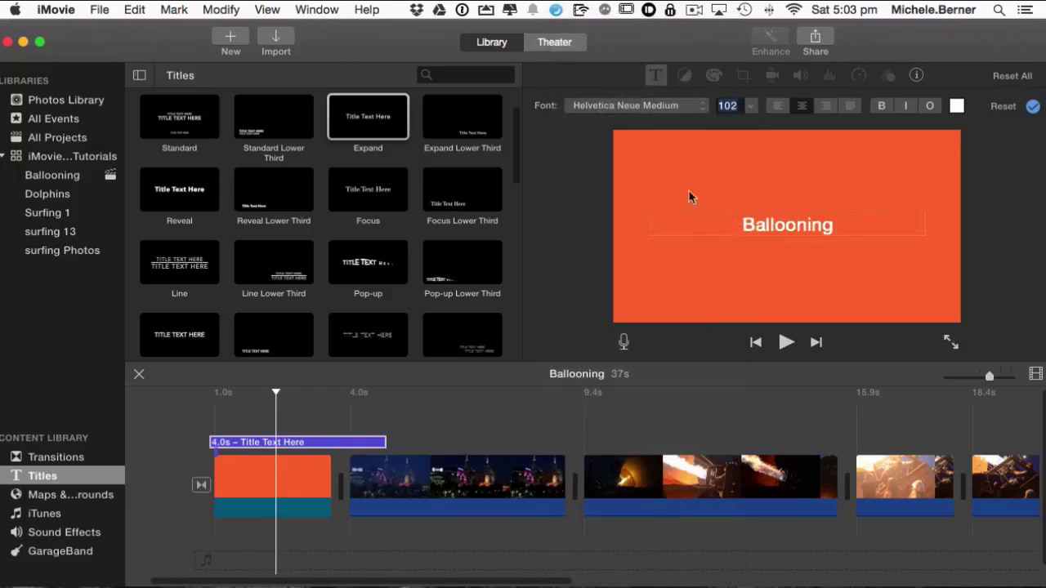
{"action": "left_click", "coordinate": [750, 107]}
{"action": "left_click", "coordinate": [726, 196]}
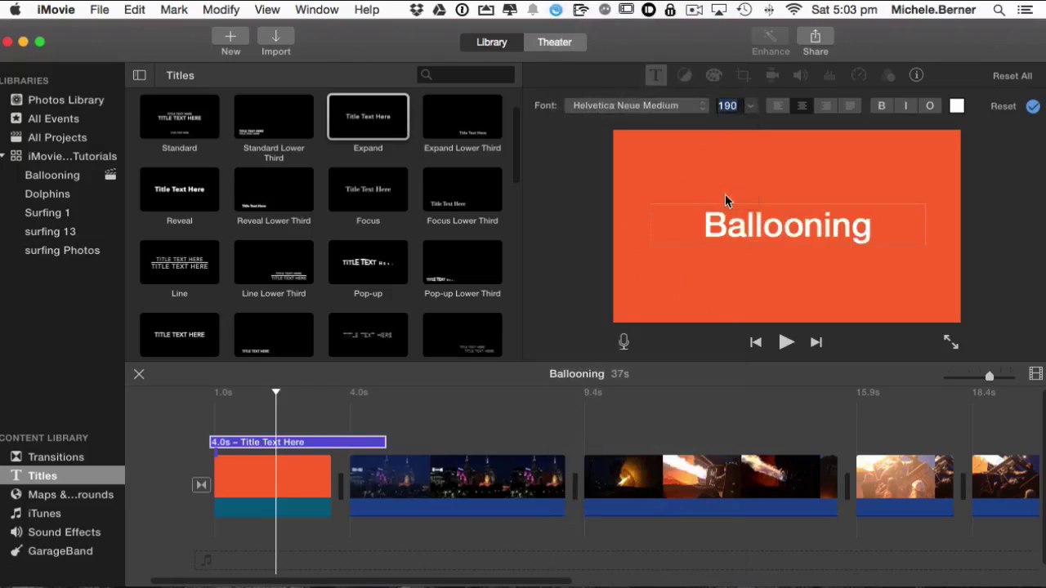
Step: Commit the size and finish editing the Ballooning title, then deselect its clip
{"action": "left_click", "coordinate": [570, 291]}
{"action": "left_click", "coordinate": [759, 286]}
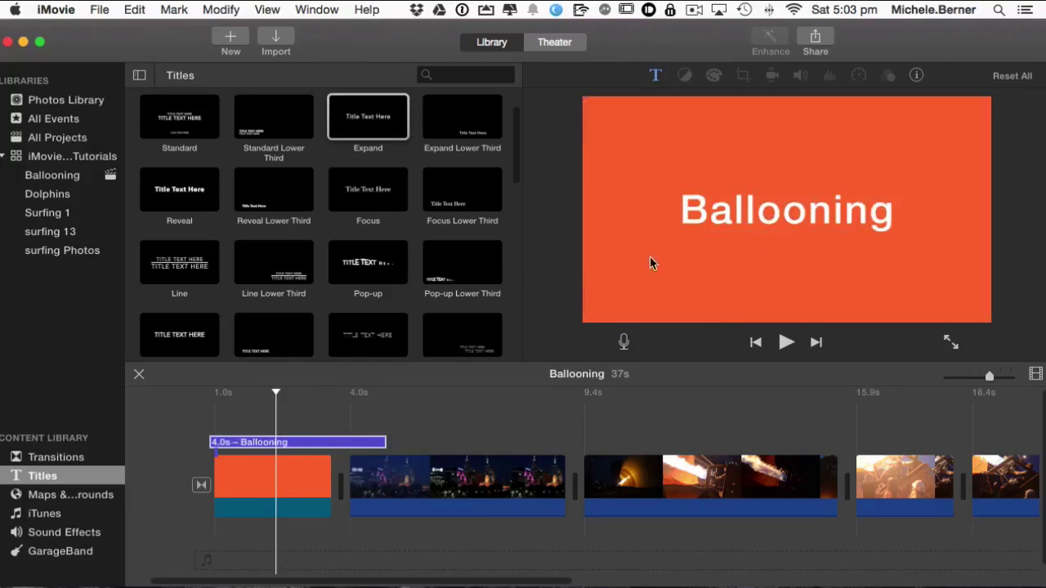
{"action": "left_click", "coordinate": [233, 445]}
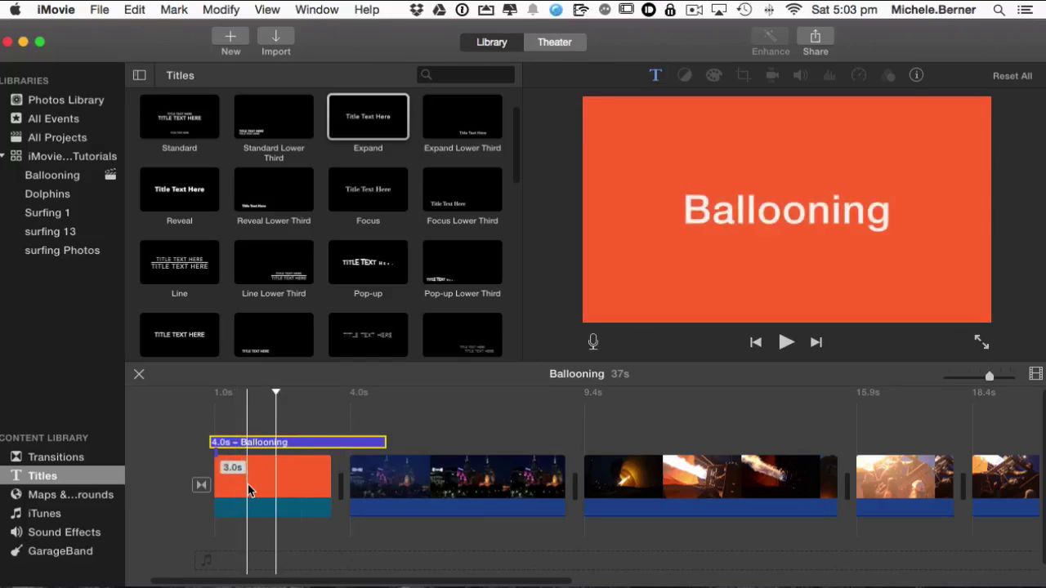
{"action": "left_click", "coordinate": [362, 121]}
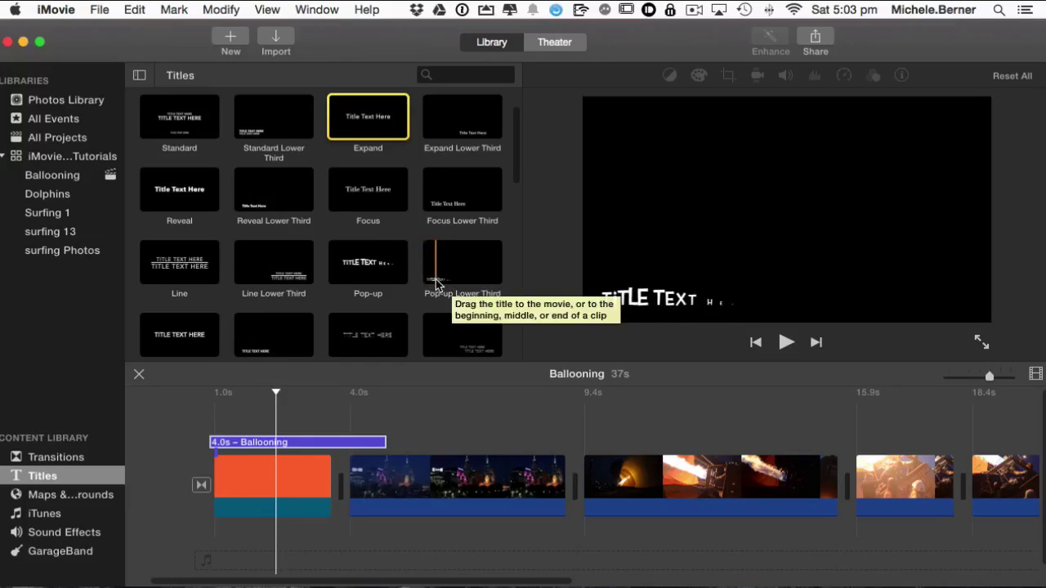
Step: Apply the Pop-up Lower Third style to the Ballooning title
{"action": "left_click_drag", "start_coordinate": [437, 284], "coordinate": [269, 442]}
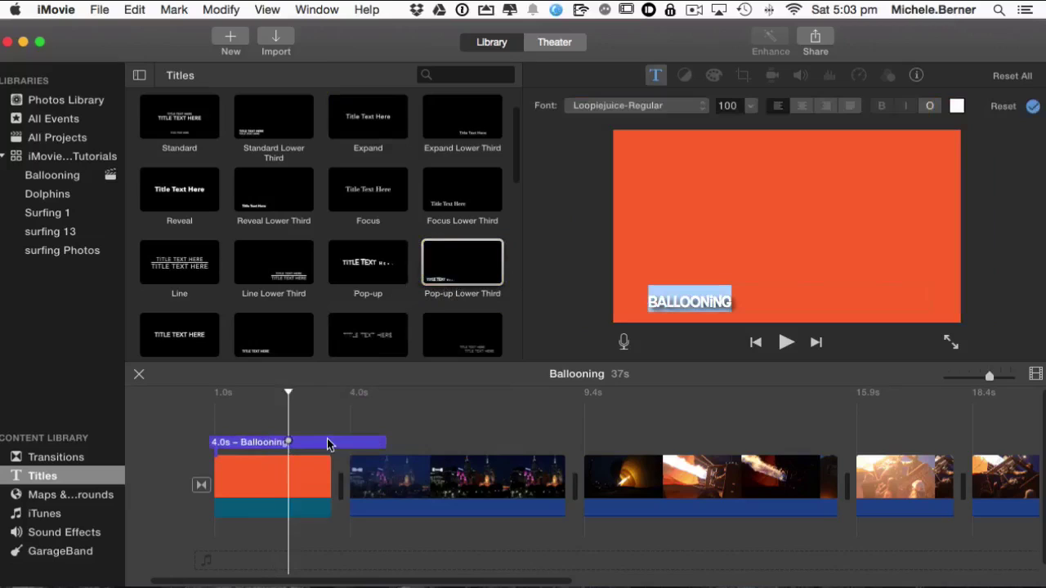
{"action": "left_click", "coordinate": [643, 309]}
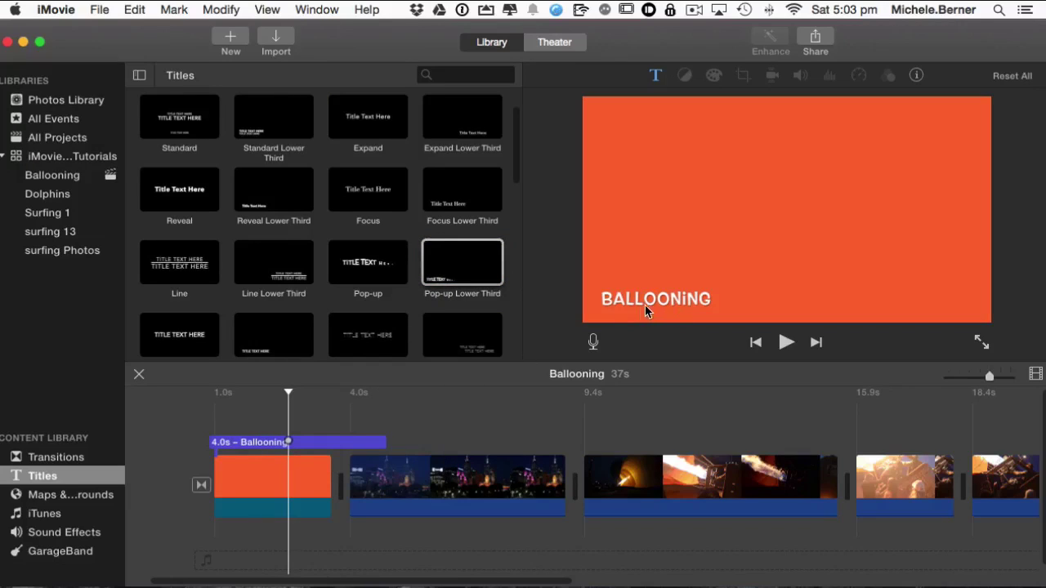
{"action": "left_click", "coordinate": [266, 442]}
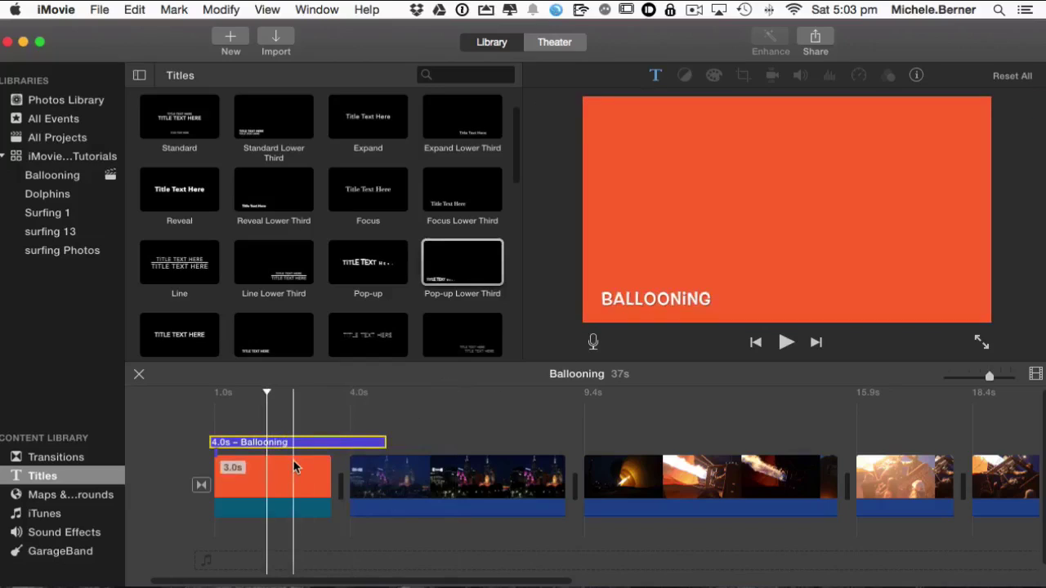
Step: Set the BALLOONING title to size 212 and align it right
{"action": "double_click", "coordinate": [305, 442]}
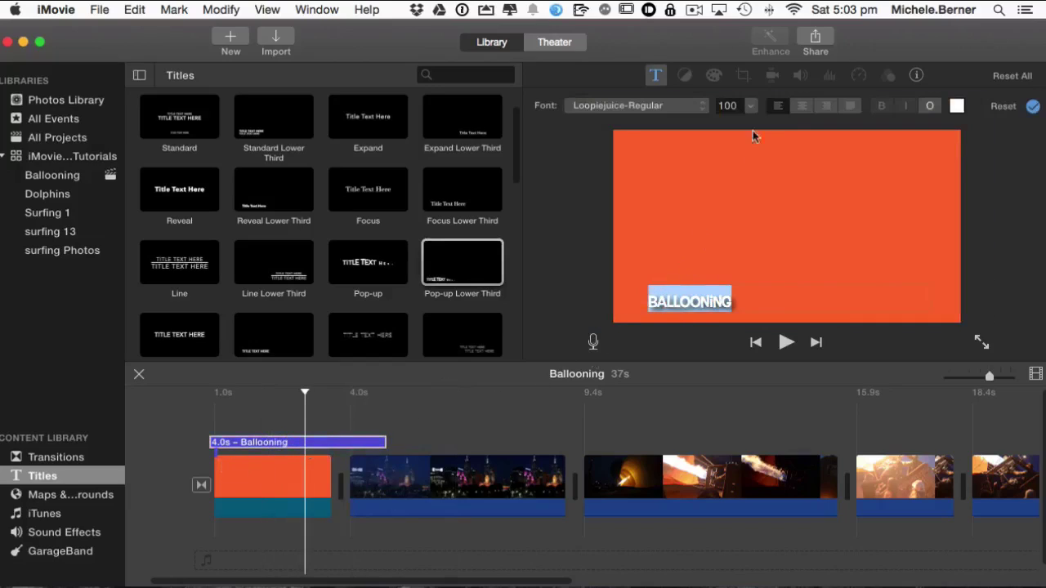
{"action": "left_click", "coordinate": [748, 105]}
{"action": "left_click", "coordinate": [730, 196]}
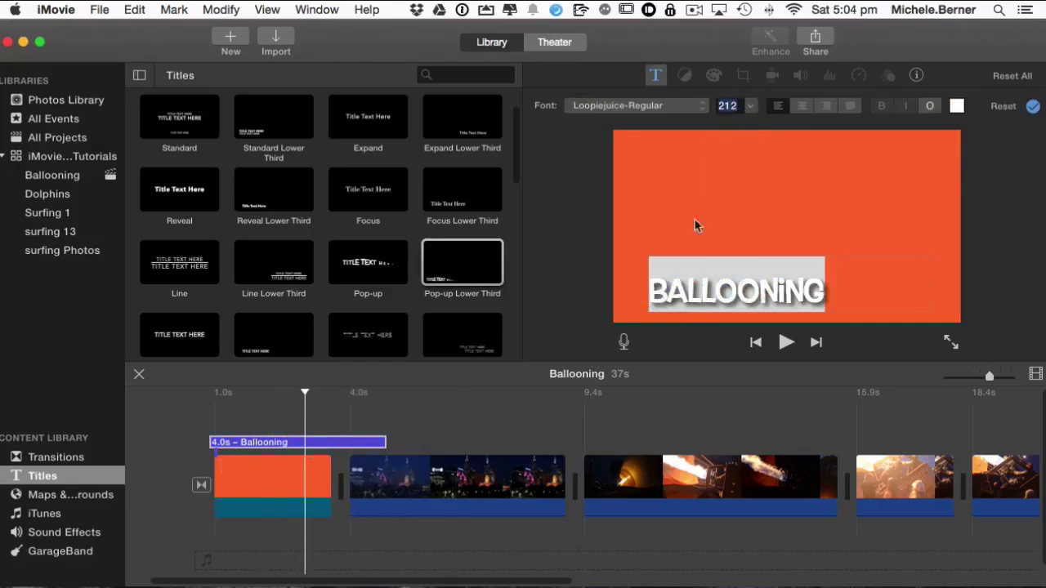
{"action": "left_click", "coordinate": [823, 111]}
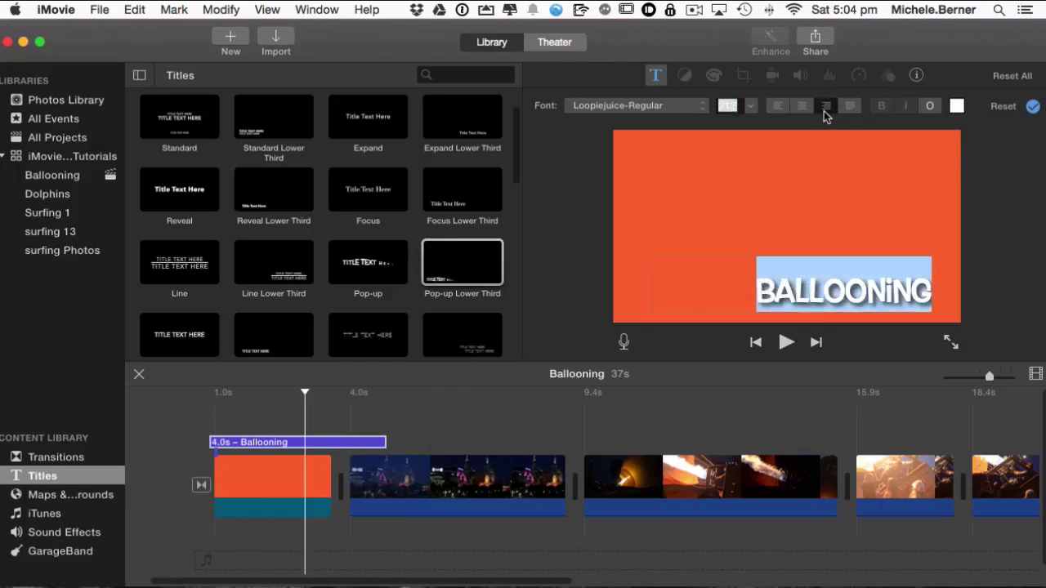
{"action": "left_click", "coordinate": [663, 210]}
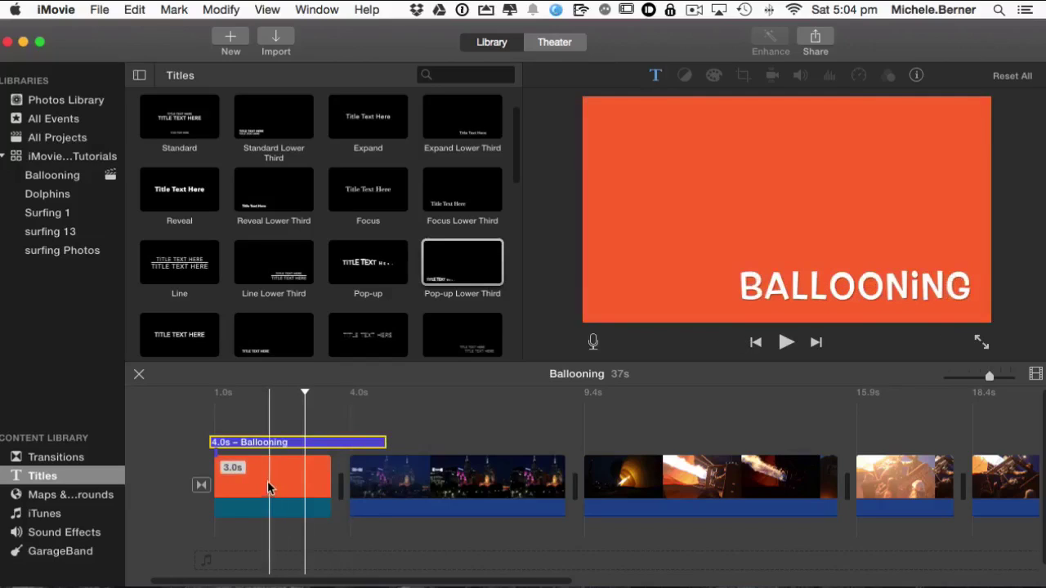
Step: Preview the Blobs, Underwater, Industrial and Gradient backgrounds
{"action": "left_click", "coordinate": [98, 495]}
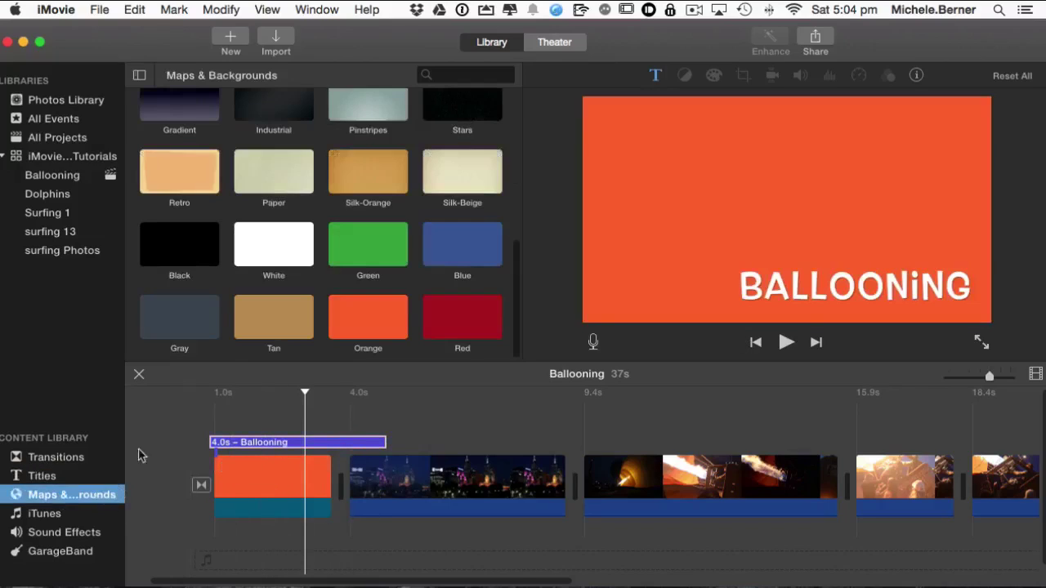
{"action": "left_click_drag", "start_coordinate": [518, 264], "coordinate": [524, 189]}
{"action": "left_click", "coordinate": [346, 209]}
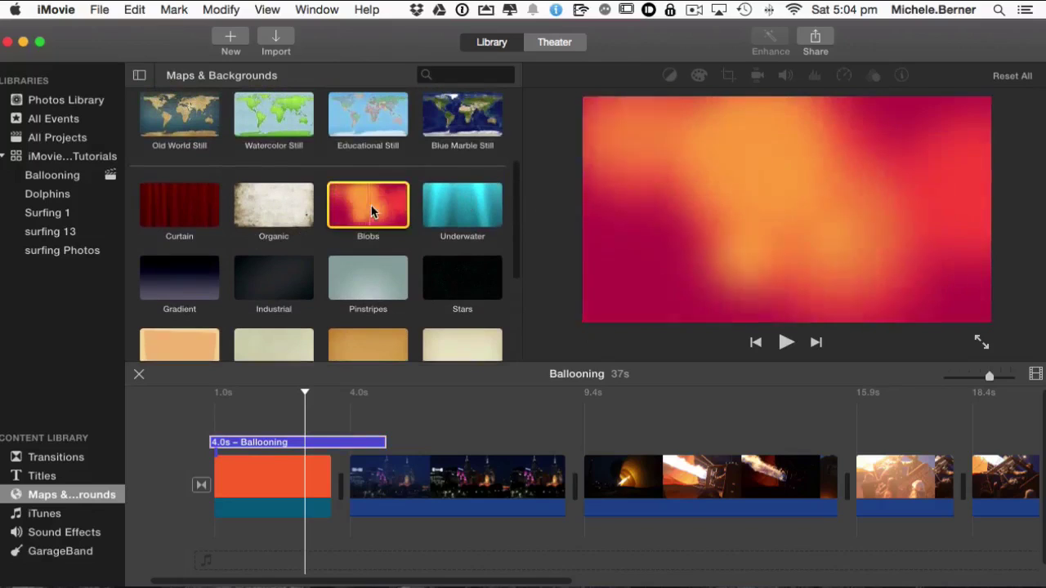
{"action": "left_click", "coordinate": [463, 198]}
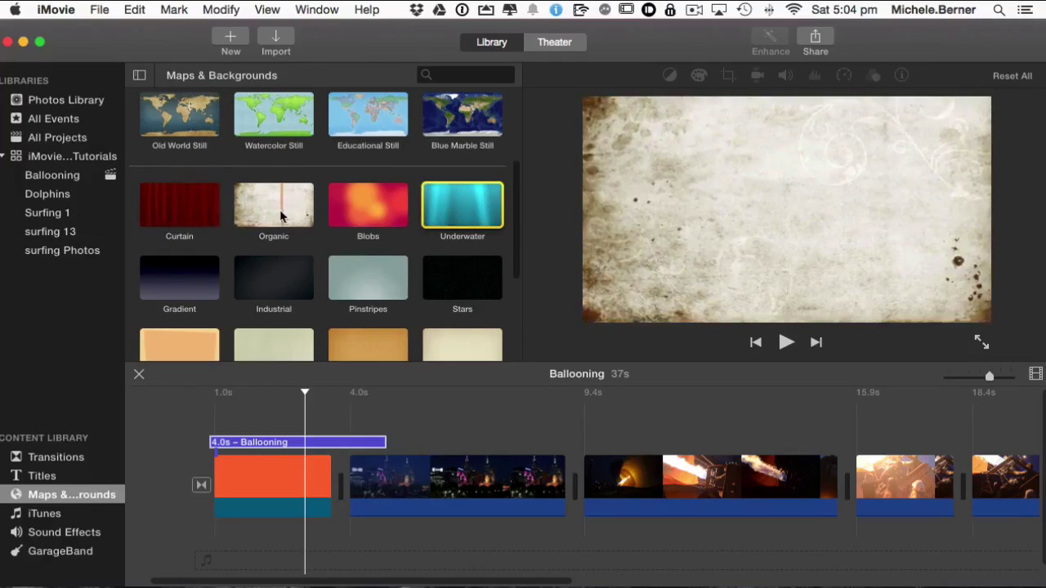
{"action": "left_click", "coordinate": [257, 287]}
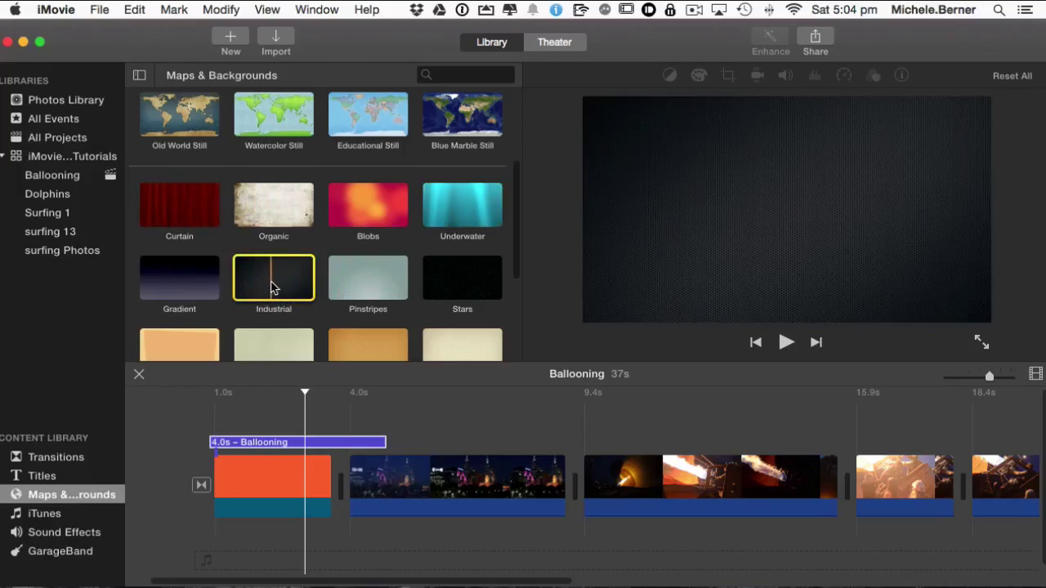
{"action": "left_click", "coordinate": [193, 281]}
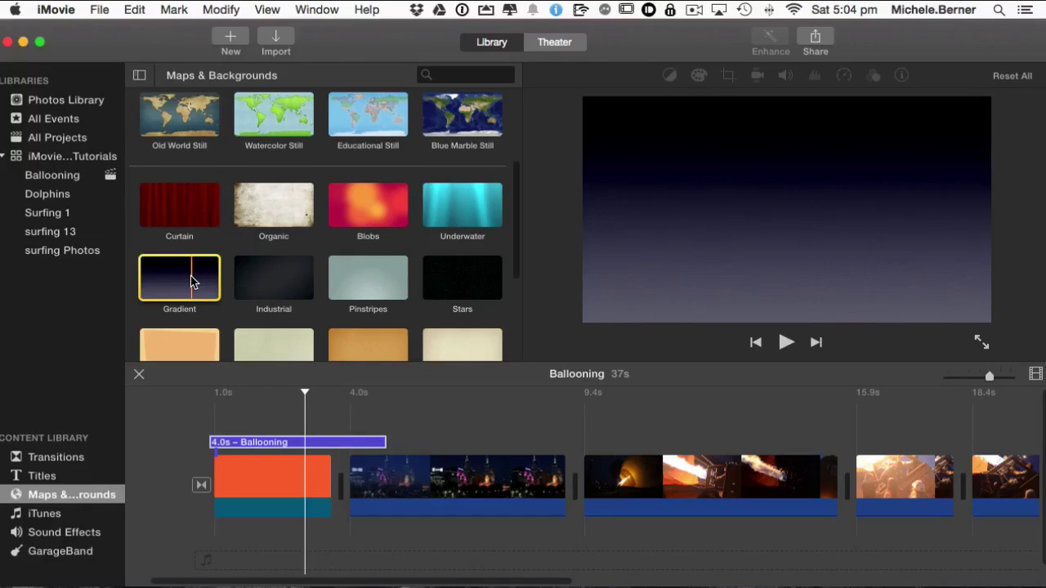
Step: Replace the orange clip with the Gradient background
{"action": "left_click_drag", "start_coordinate": [193, 282], "coordinate": [241, 480]}
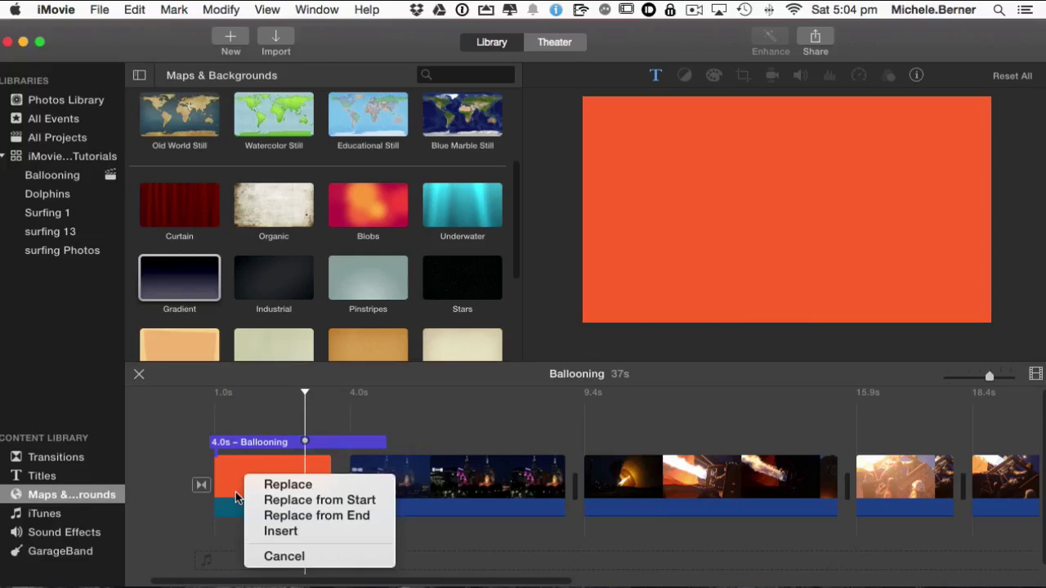
{"action": "left_click", "coordinate": [282, 485]}
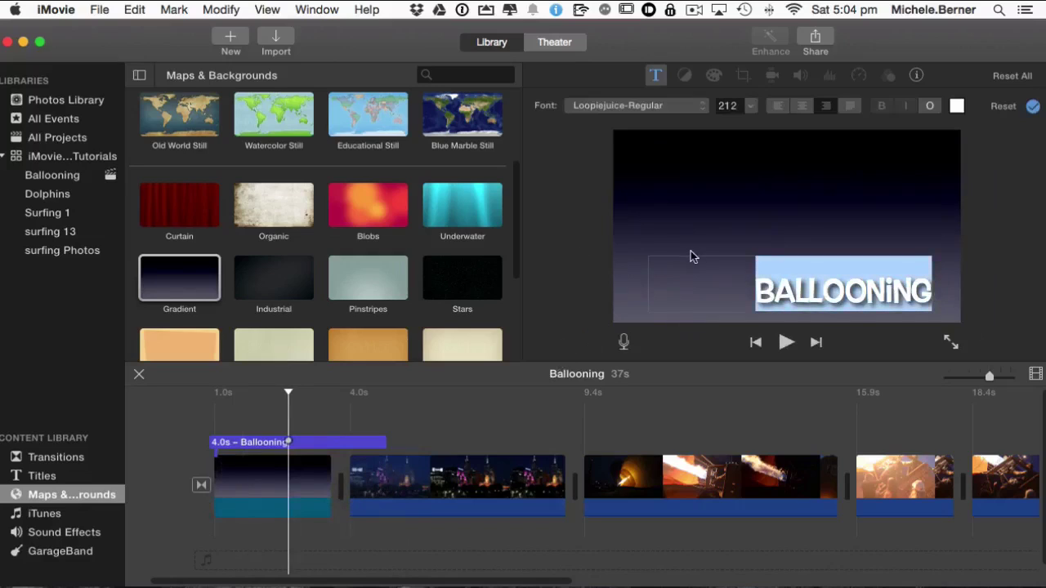
{"action": "left_click", "coordinate": [455, 425]}
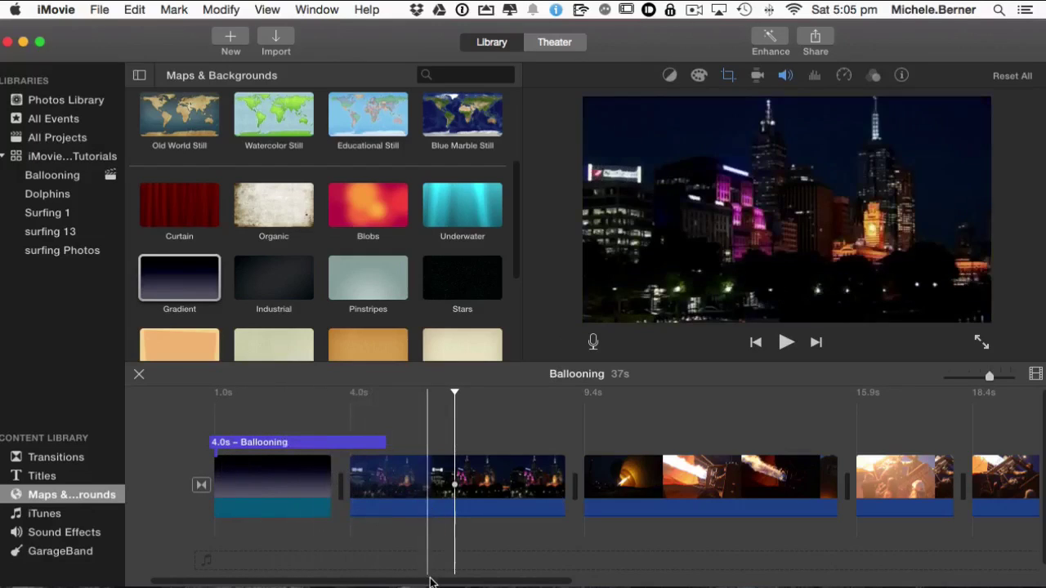
Step: Place a Vertical Drift title at the city clip's end and trim it to 2.3 seconds
{"action": "left_click", "coordinate": [43, 478]}
{"action": "scroll", "coordinate": [337, 254], "scroll_direction": "down", "scroll_amount": 5}
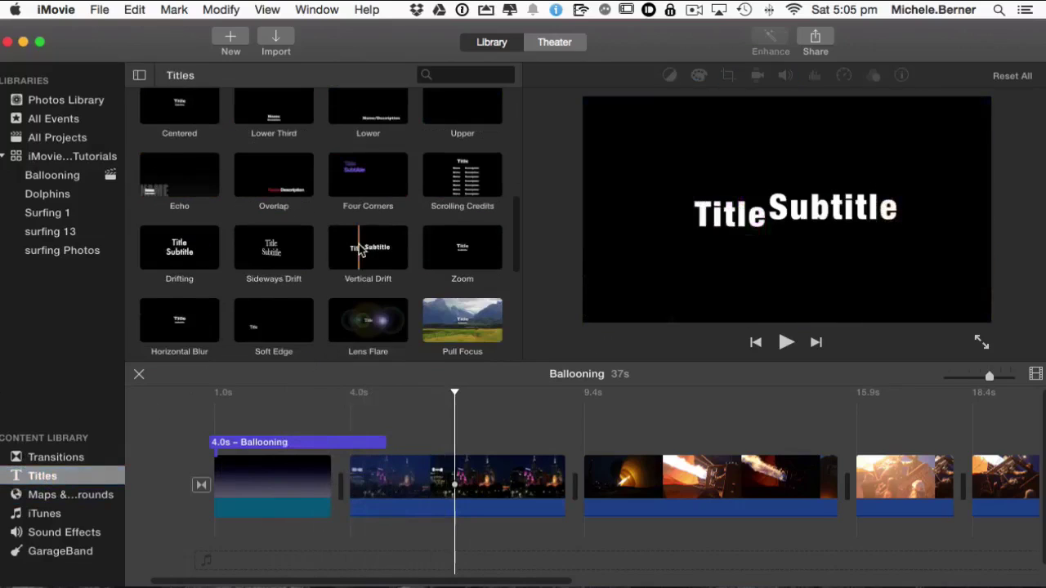
{"action": "left_click_drag", "start_coordinate": [362, 251], "coordinate": [474, 428]}
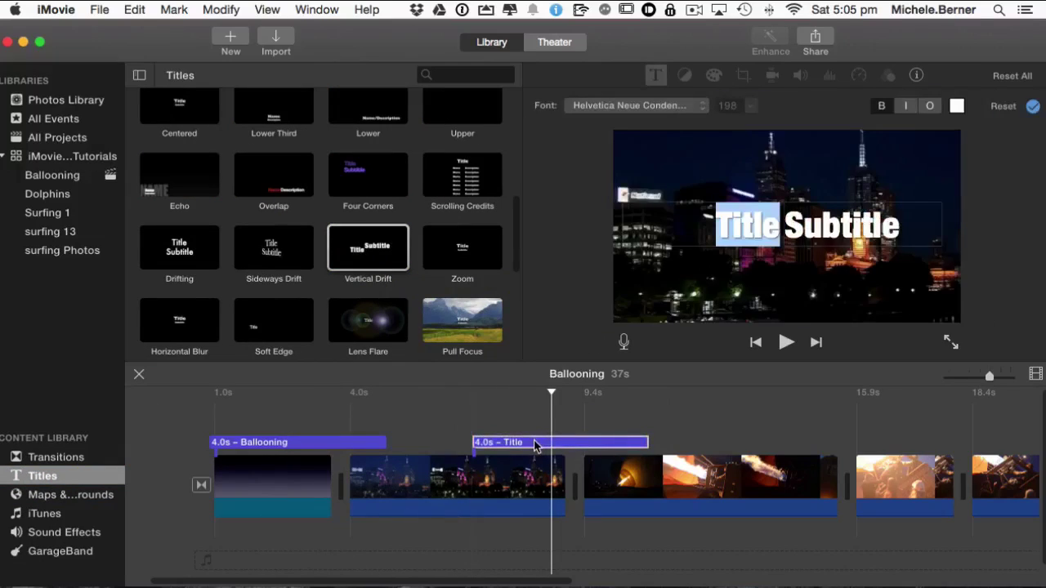
{"action": "left_click", "coordinate": [521, 445]}
{"action": "left_click_drag", "start_coordinate": [524, 445], "coordinate": [480, 445]}
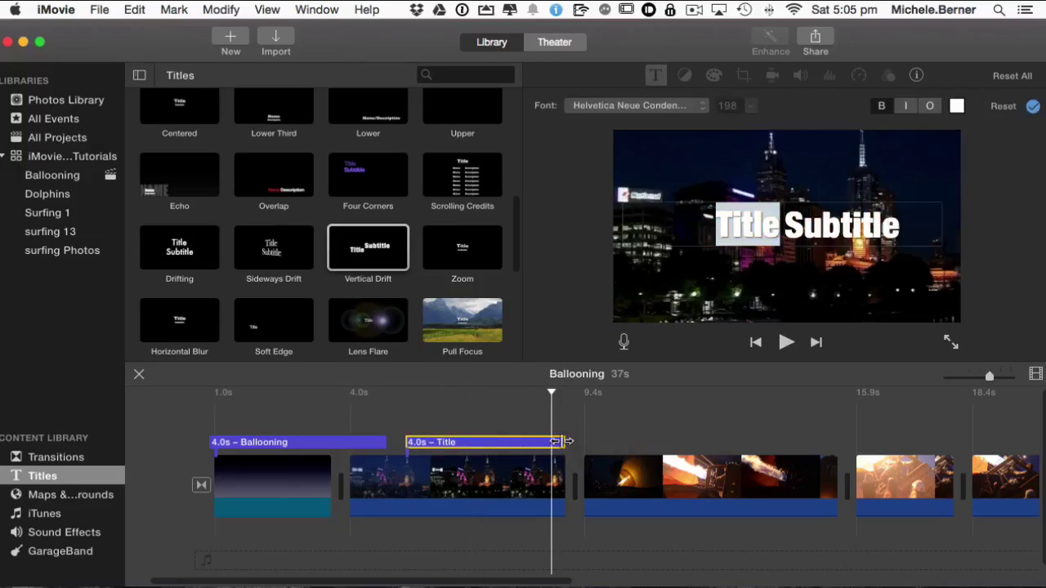
{"action": "left_click_drag", "start_coordinate": [563, 441], "coordinate": [495, 442]}
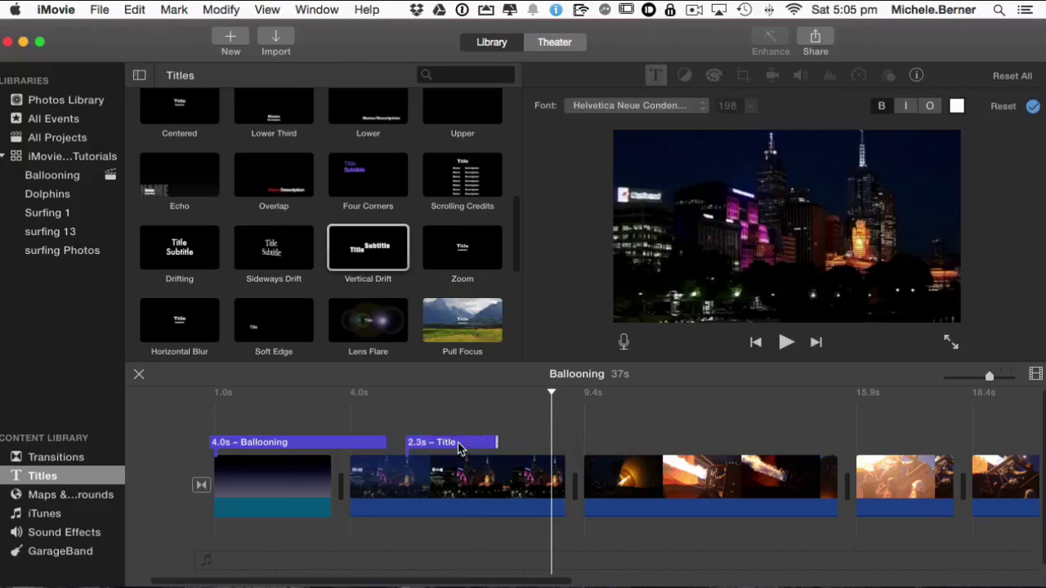
{"action": "left_click", "coordinate": [458, 443]}
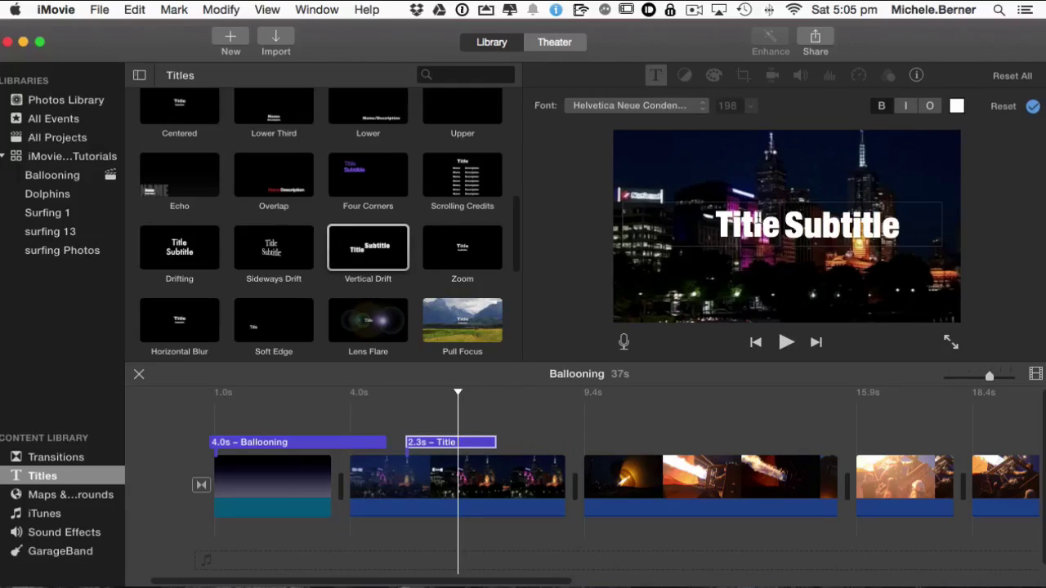
Step: Replace the title's Title and Subtitle placeholders with 'Melbourne' and '2015'
{"action": "double_click", "coordinate": [750, 225]}
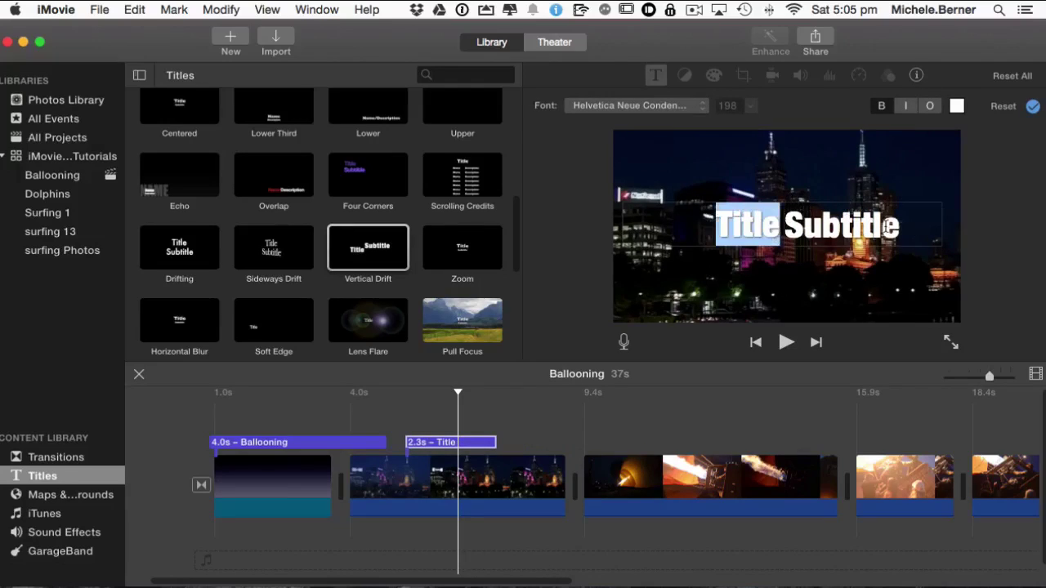
{"action": "type", "text": "Melbou"}
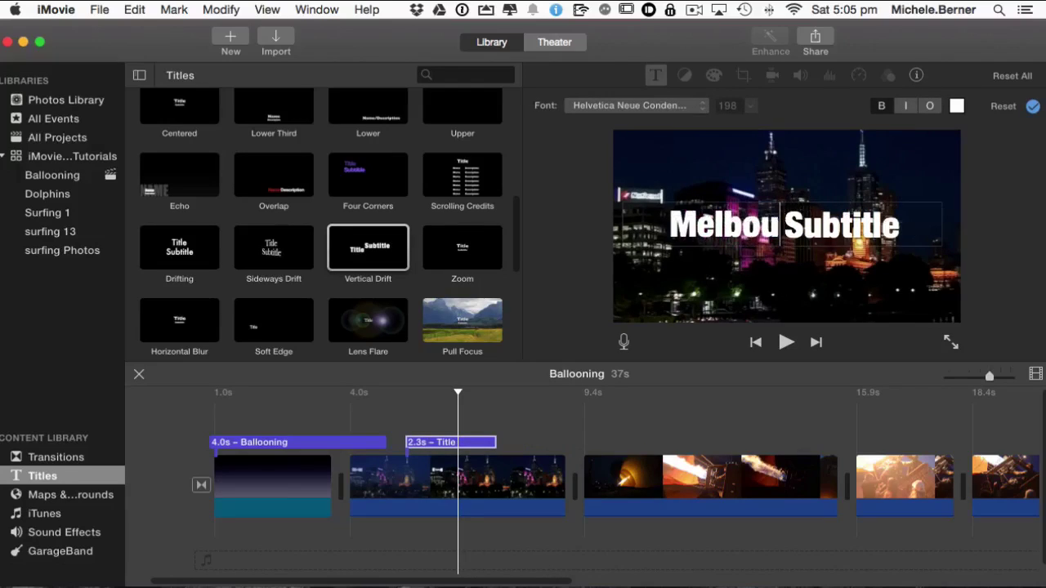
{"action": "type", "text": "rne"}
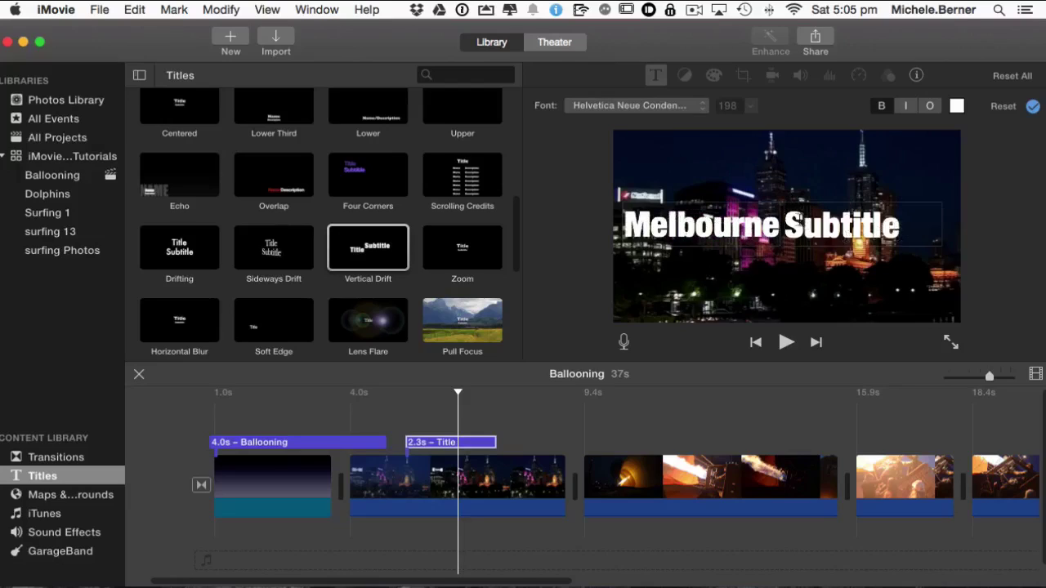
{"action": "left_click_drag", "start_coordinate": [785, 222], "coordinate": [896, 219]}
{"action": "type", "text": "2015"}
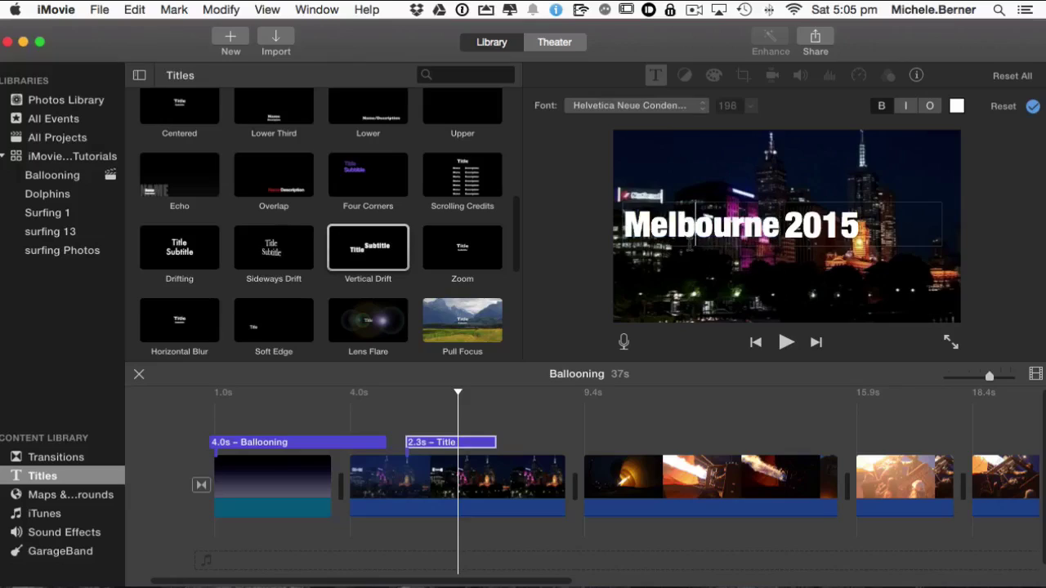
Step: Set the word Melbourne in the Avenir Next Regular font
{"action": "double_click", "coordinate": [850, 227]}
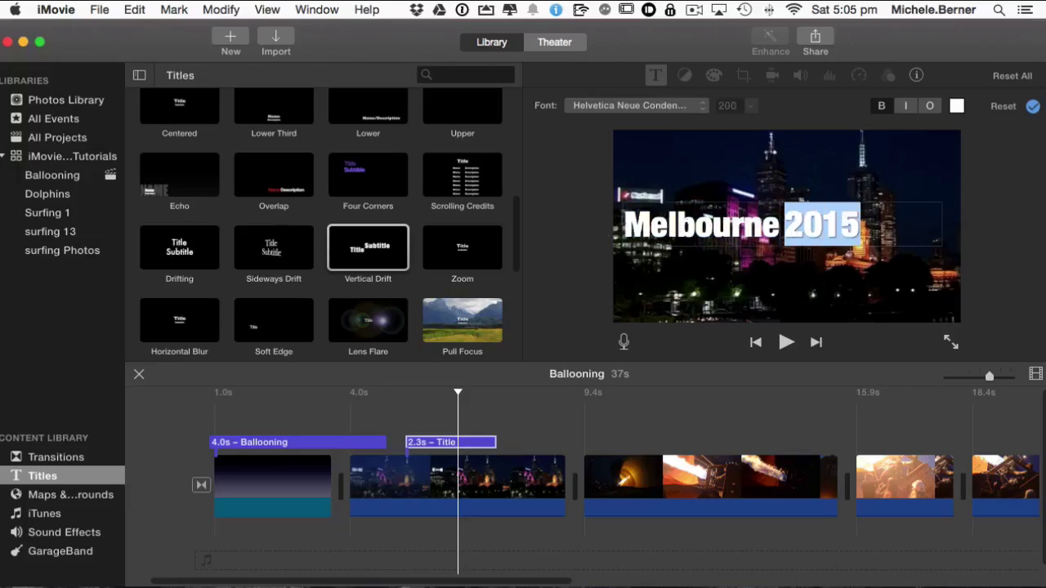
{"action": "left_click", "coordinate": [759, 226]}
{"action": "double_click", "coordinate": [686, 227]}
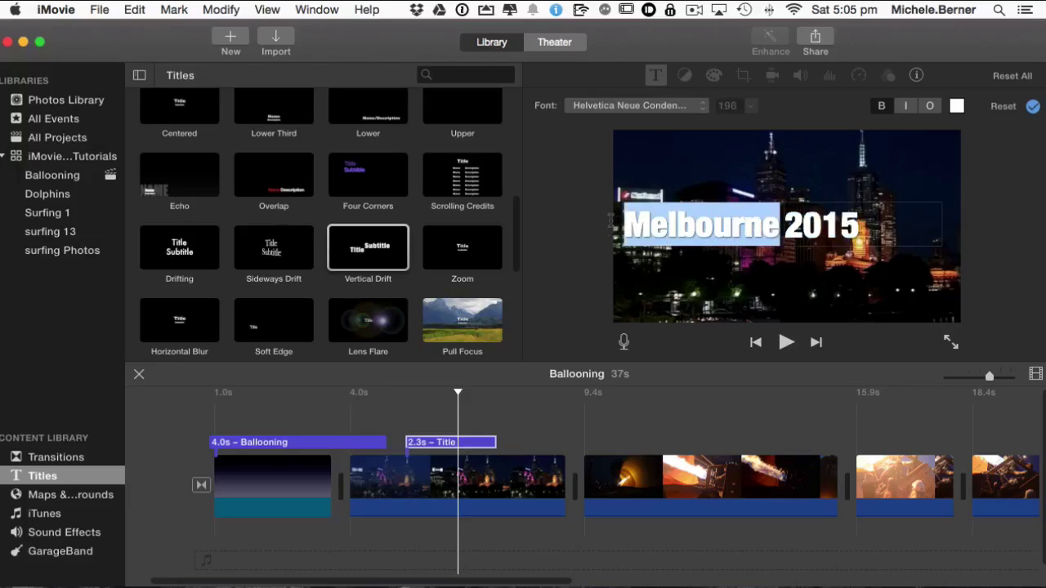
{"action": "left_click", "coordinate": [701, 105]}
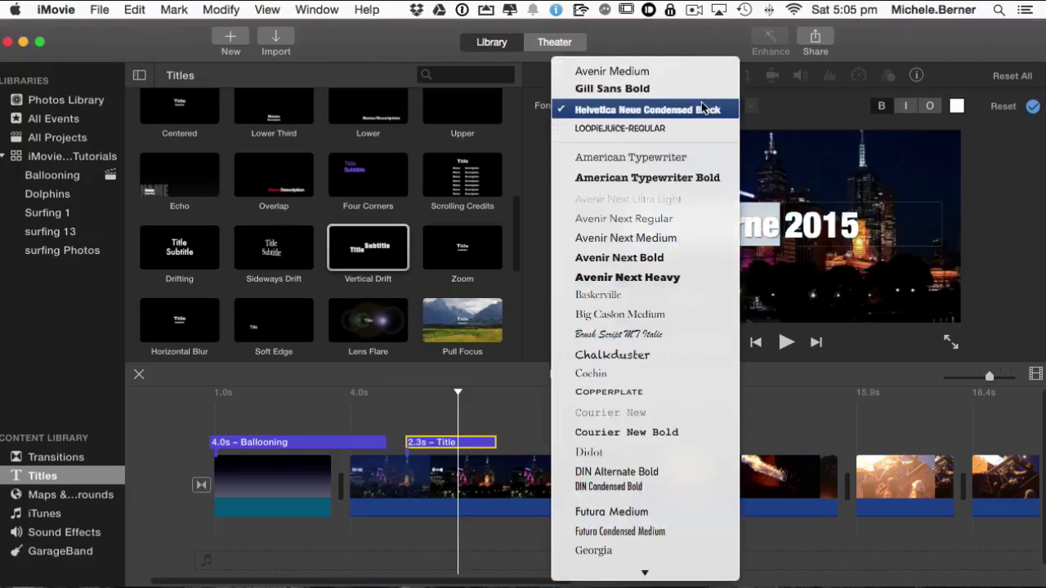
{"action": "left_click", "coordinate": [589, 219]}
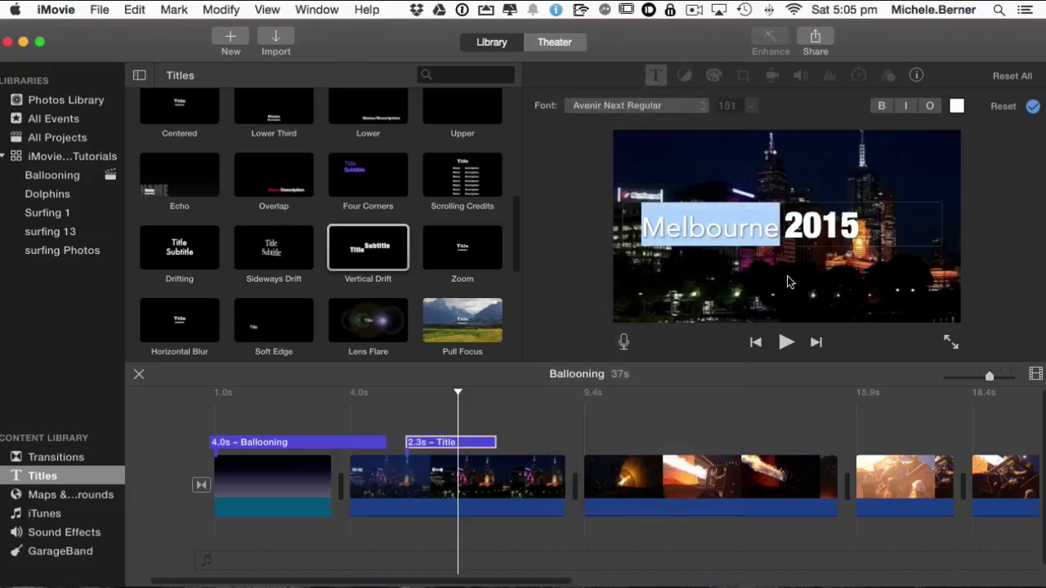
Step: Colour the title text yellow
{"action": "left_click", "coordinate": [794, 222]}
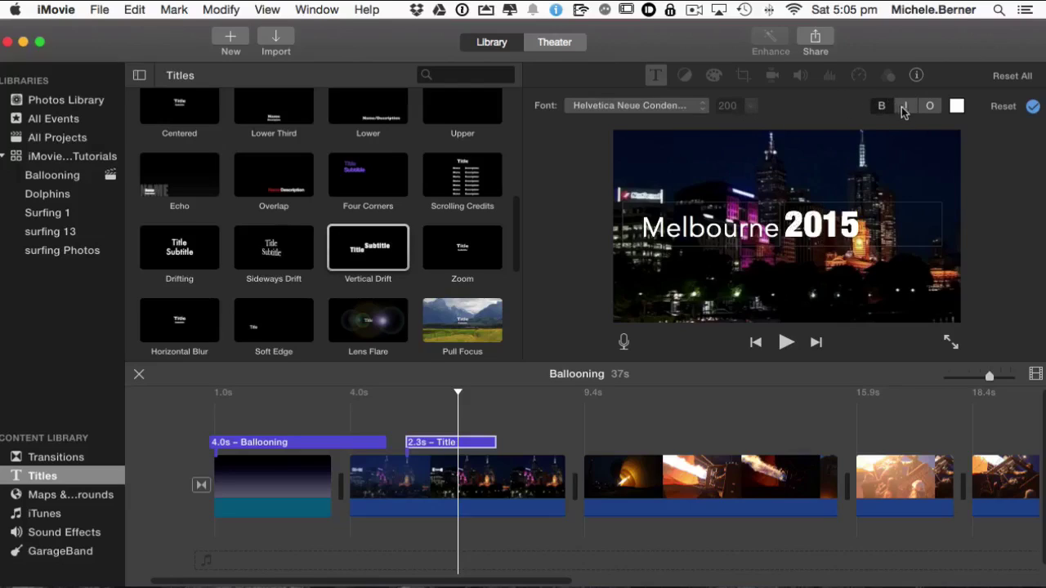
{"action": "left_click", "coordinate": [956, 106]}
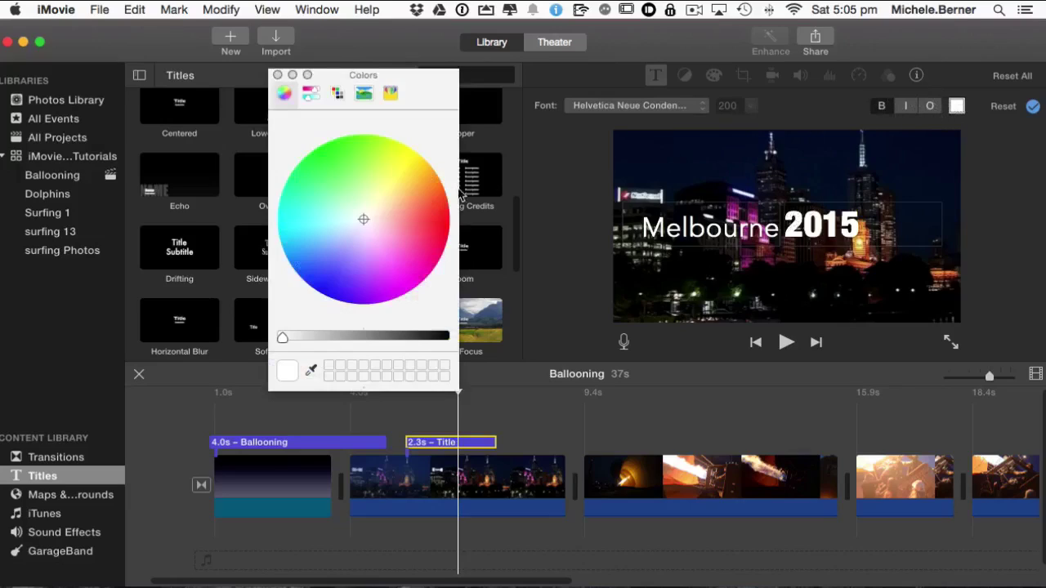
{"action": "left_click", "coordinate": [397, 153]}
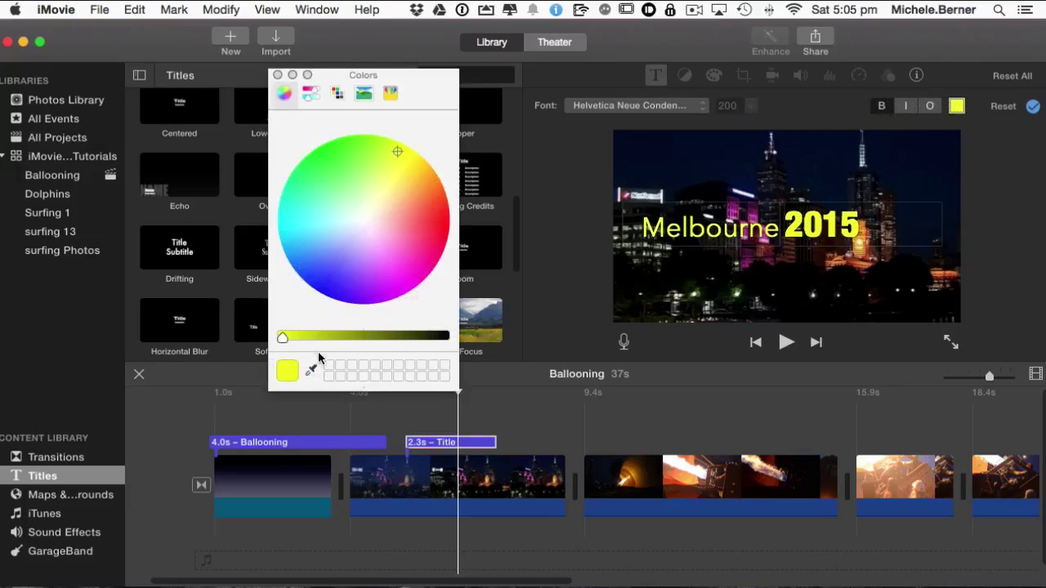
{"action": "left_click", "coordinate": [811, 274]}
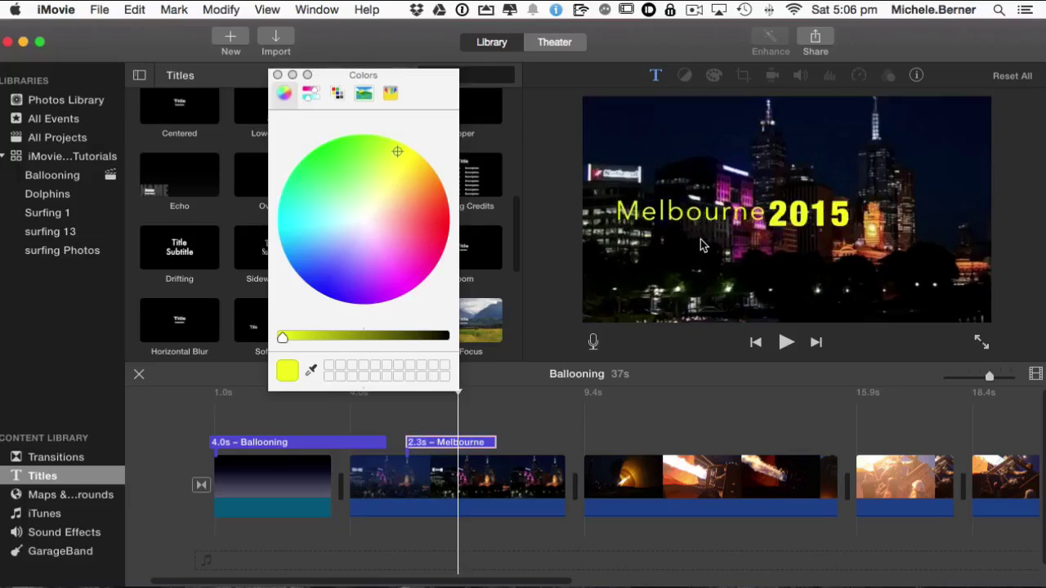
{"action": "left_click", "coordinate": [277, 74]}
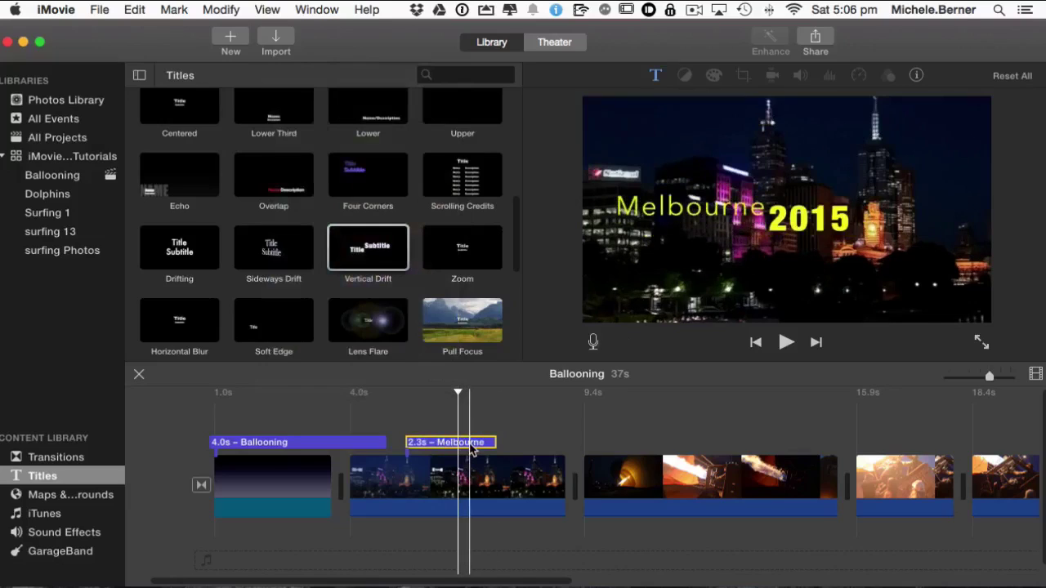
Step: Reselect 2015 and colour it red, then finish editing the title
{"action": "double_click", "coordinate": [671, 213]}
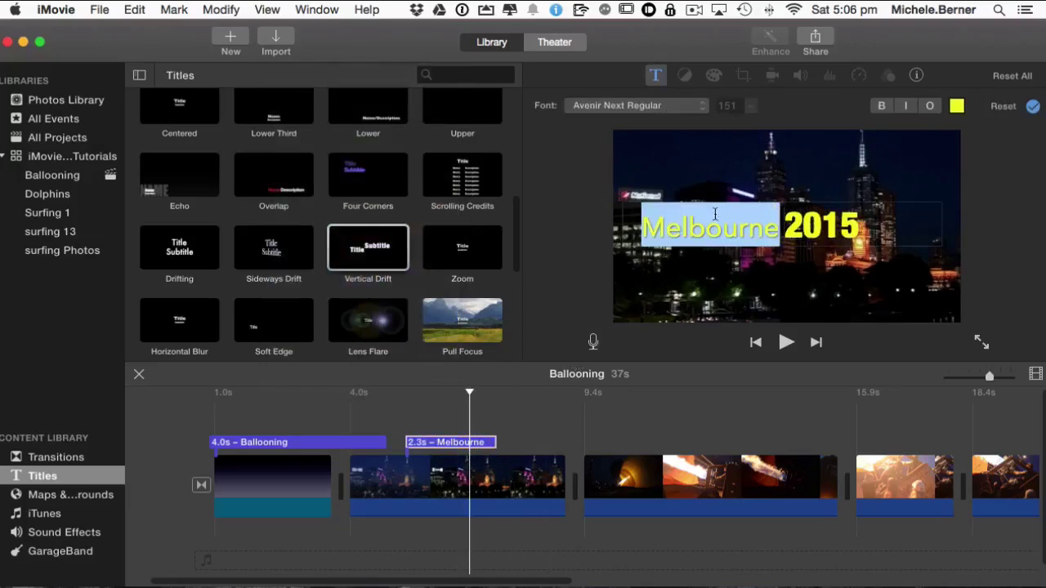
{"action": "left_click", "coordinate": [797, 229]}
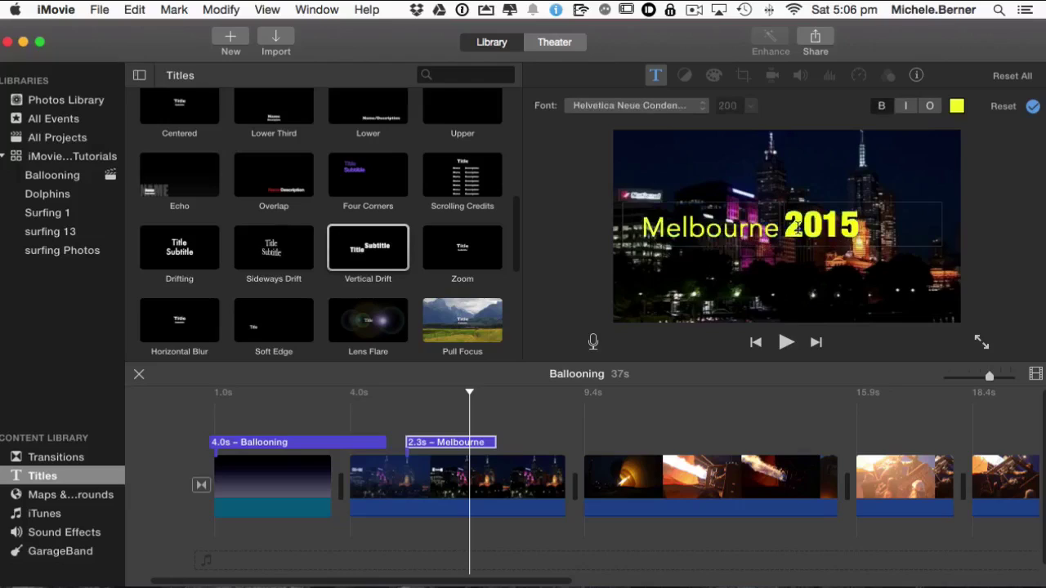
{"action": "double_click", "coordinate": [718, 214]}
{"action": "left_click", "coordinate": [792, 222]}
{"action": "double_click", "coordinate": [791, 222]}
{"action": "left_click", "coordinate": [956, 105]}
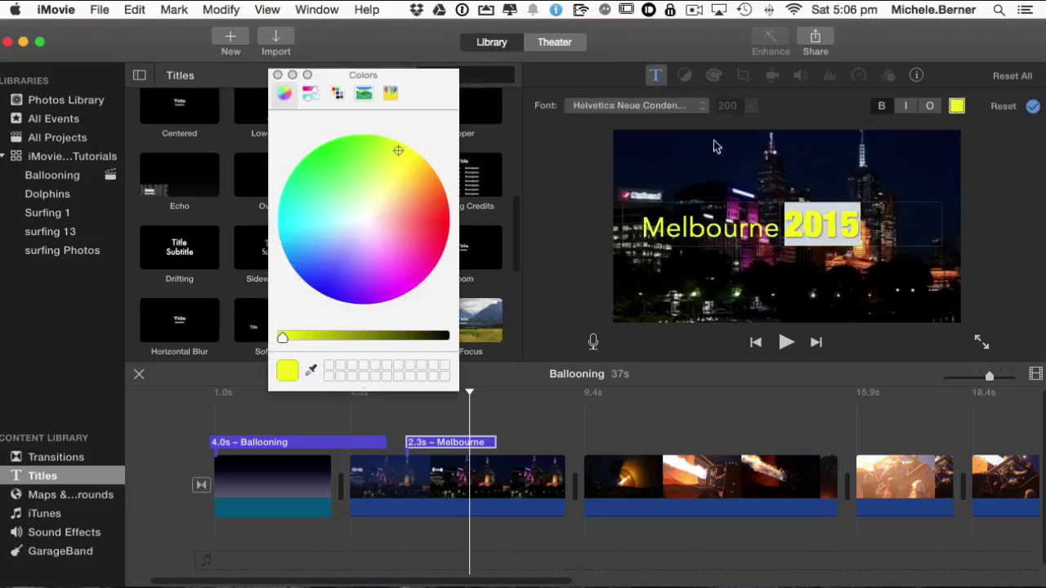
{"action": "left_click", "coordinate": [441, 220]}
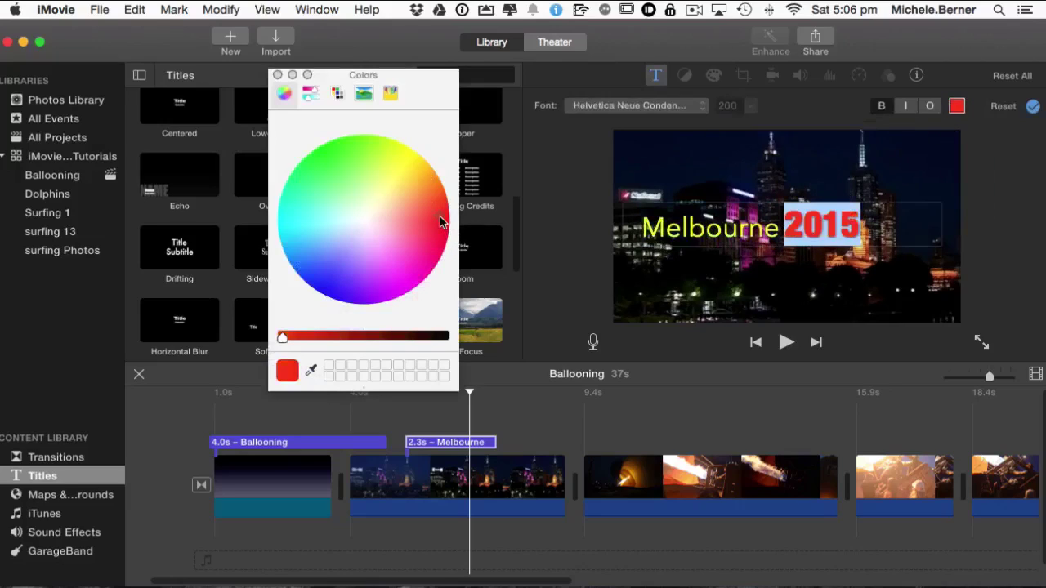
{"action": "left_click", "coordinate": [277, 74]}
{"action": "left_click", "coordinate": [1000, 295]}
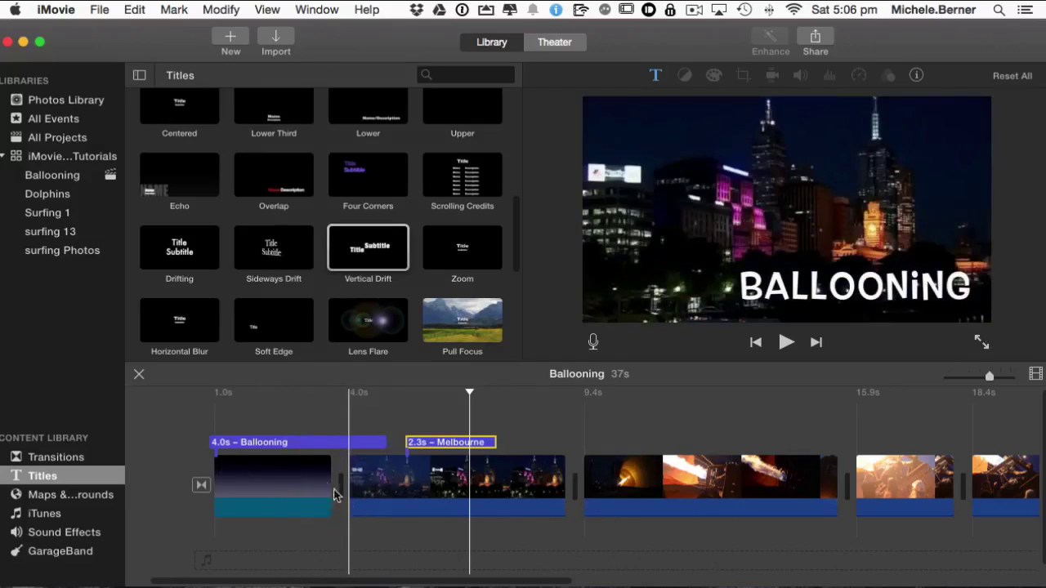
Step: Insert a Cross Dissolve between the first two clips, preview the movie, and scroll the timeline to its end
{"action": "left_click", "coordinate": [49, 457]}
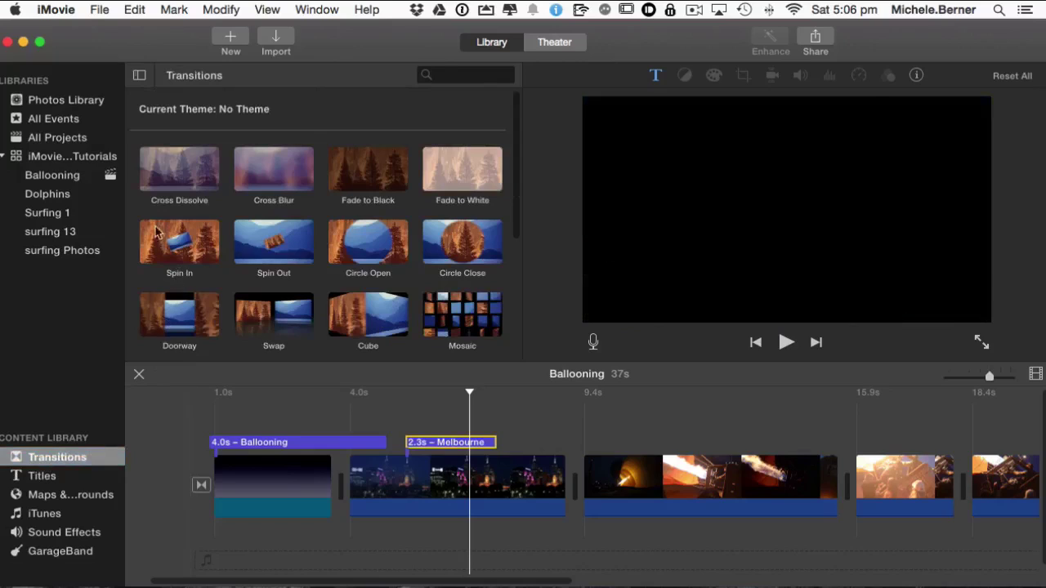
{"action": "left_click_drag", "start_coordinate": [167, 170], "coordinate": [330, 486]}
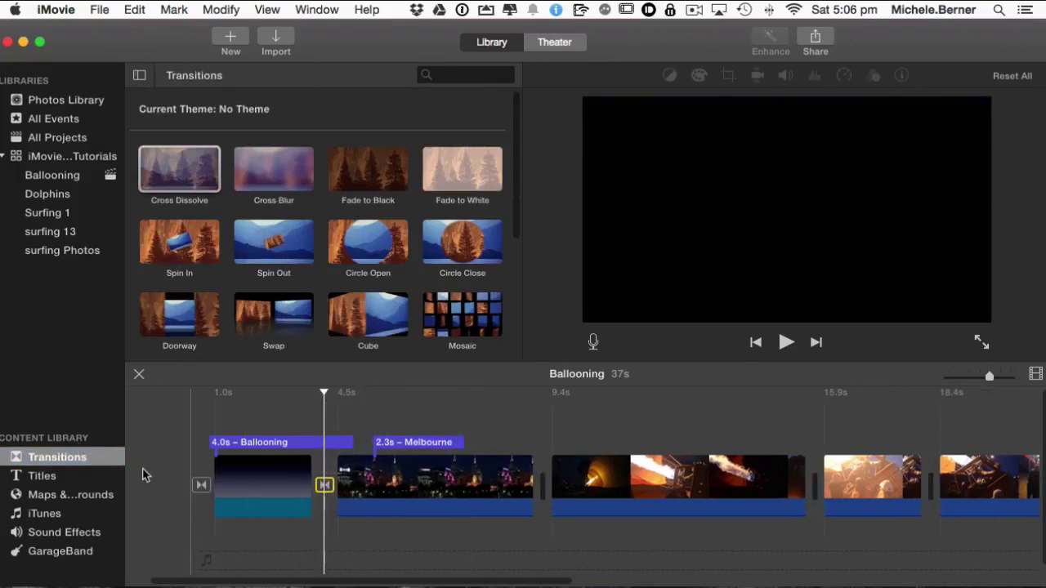
{"action": "left_click", "coordinate": [147, 476]}
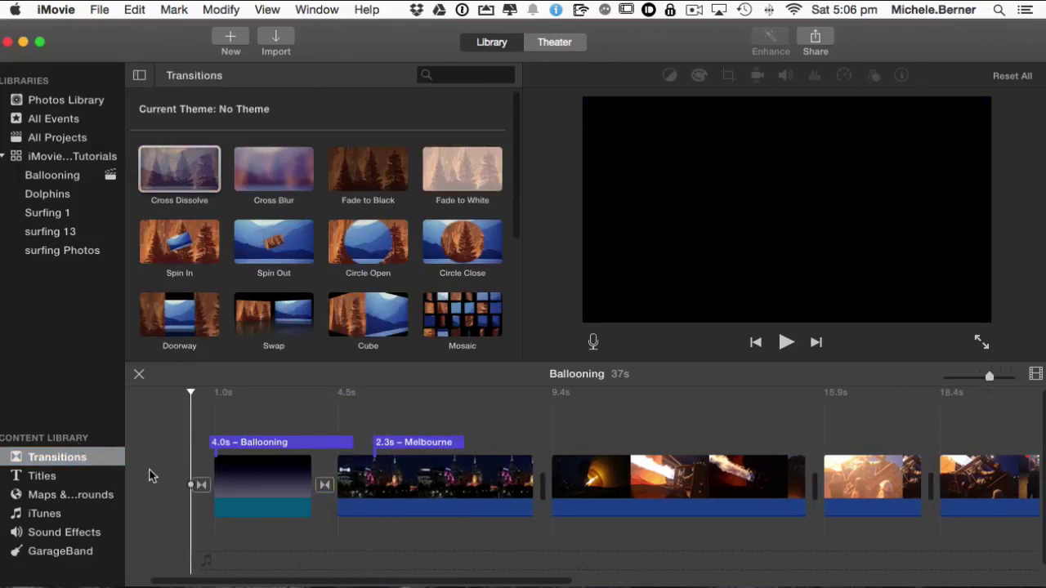
{"action": "key", "text": "space"}
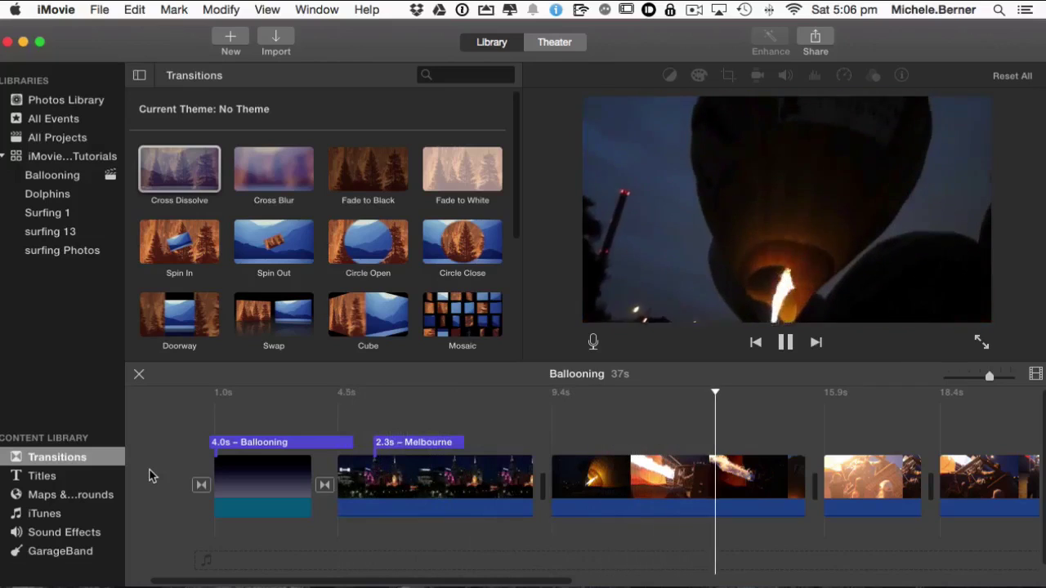
{"action": "key", "text": "space"}
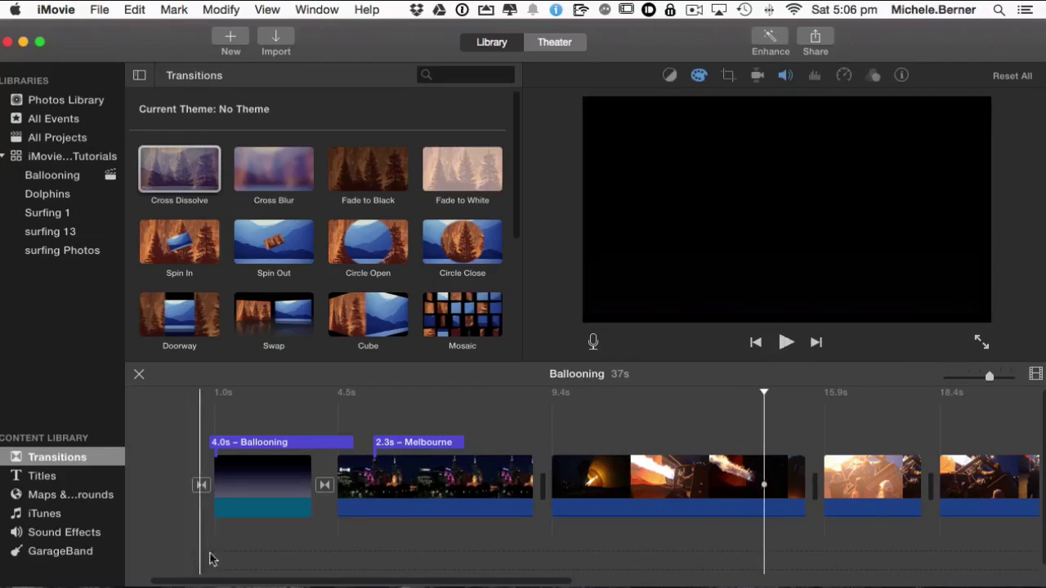
{"action": "left_click_drag", "start_coordinate": [366, 581], "coordinate": [847, 546]}
Step: Append a Scrolling Credits title at the end of the timeline
{"action": "left_click", "coordinate": [42, 476]}
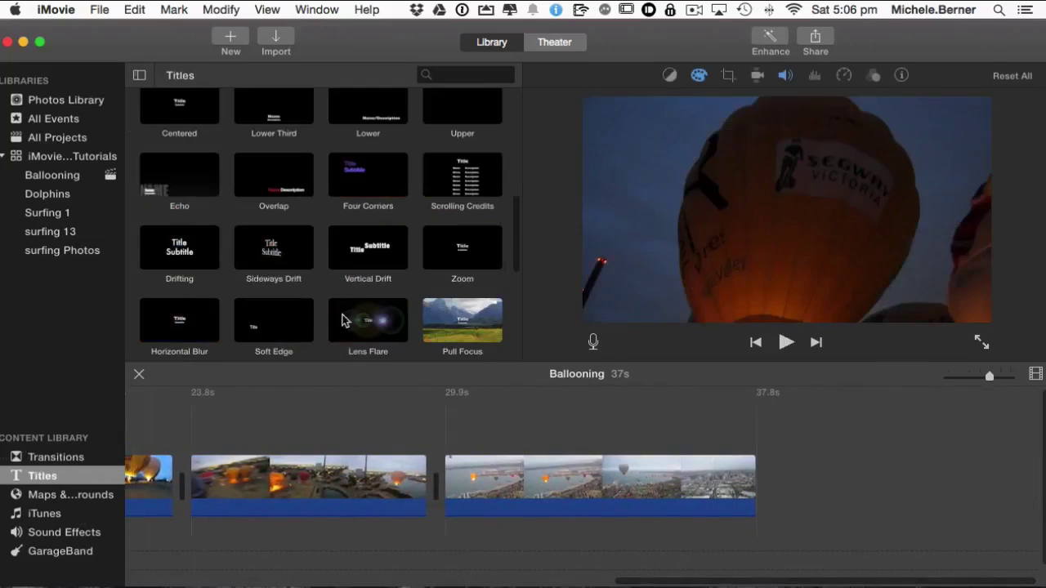
{"action": "left_click_drag", "start_coordinate": [458, 180], "coordinate": [779, 478]}
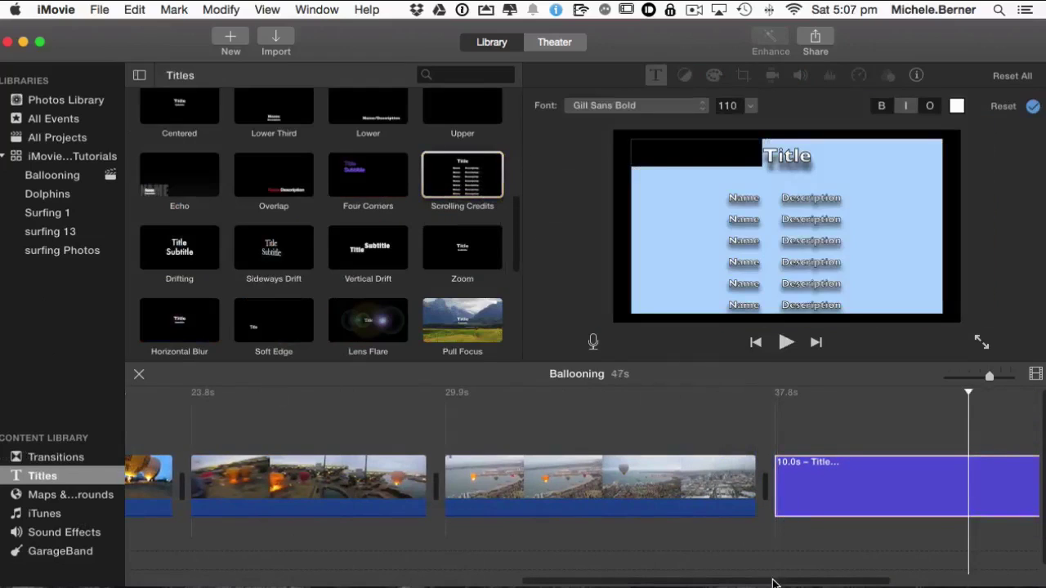
{"action": "left_click_drag", "start_coordinate": [776, 581], "coordinate": [857, 575]}
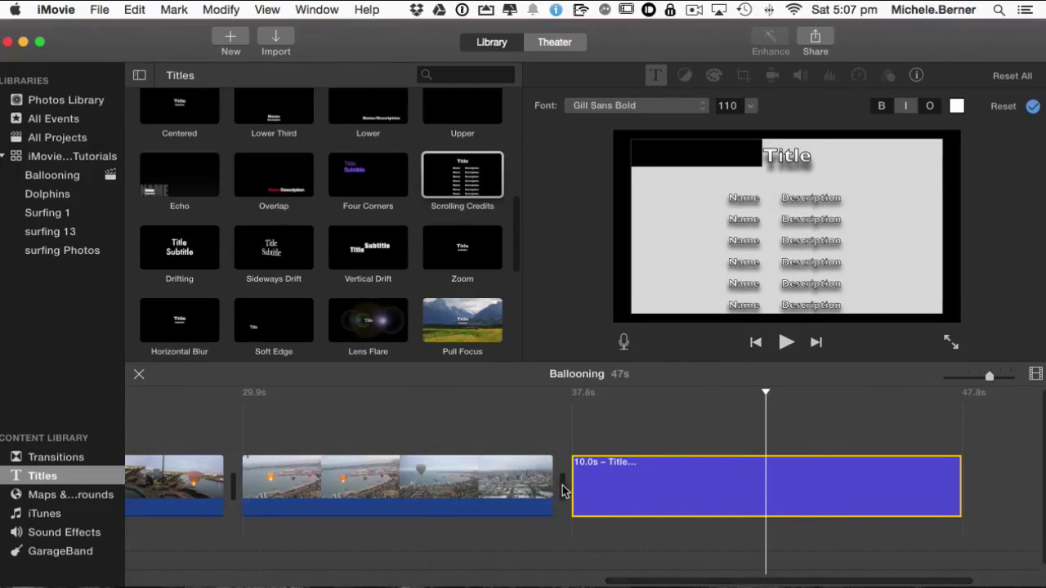
Step: Place a Cross Dissolve before the credits clip and preview the scrolling credits
{"action": "left_click", "coordinate": [70, 460]}
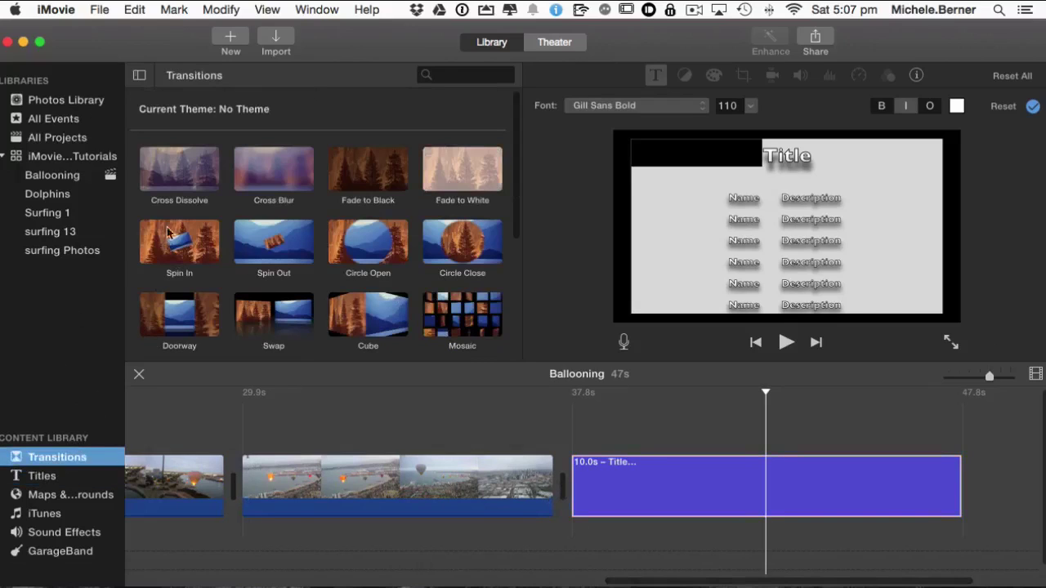
{"action": "left_click_drag", "start_coordinate": [181, 168], "coordinate": [545, 487]}
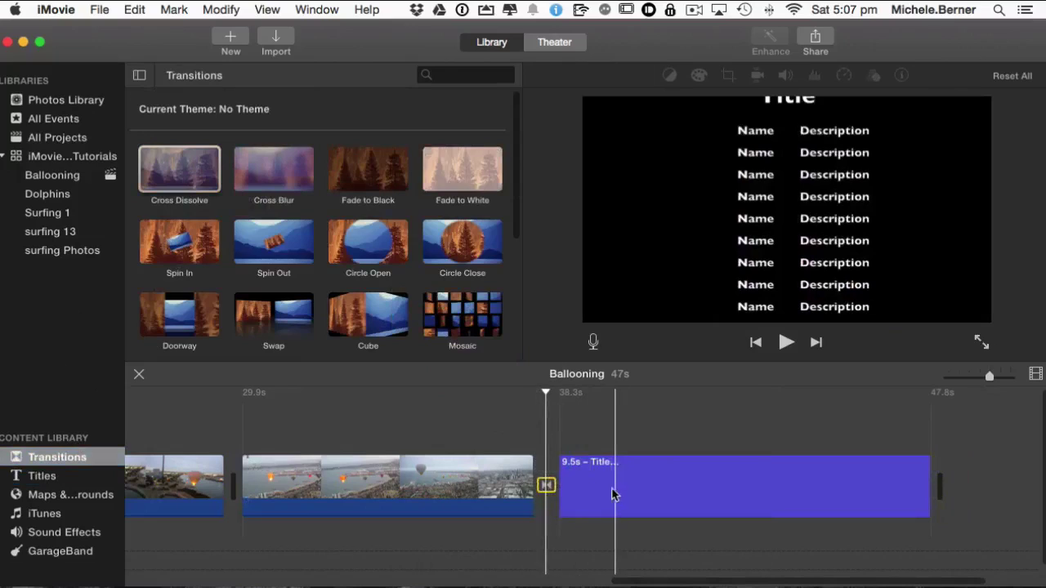
{"action": "left_click", "coordinate": [577, 487]}
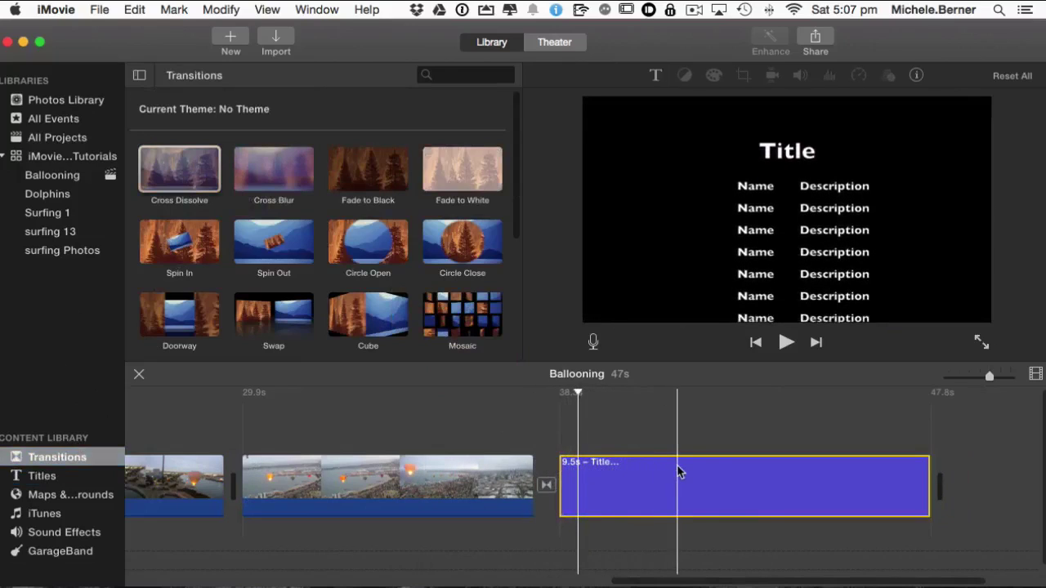
{"action": "key", "text": "space"}
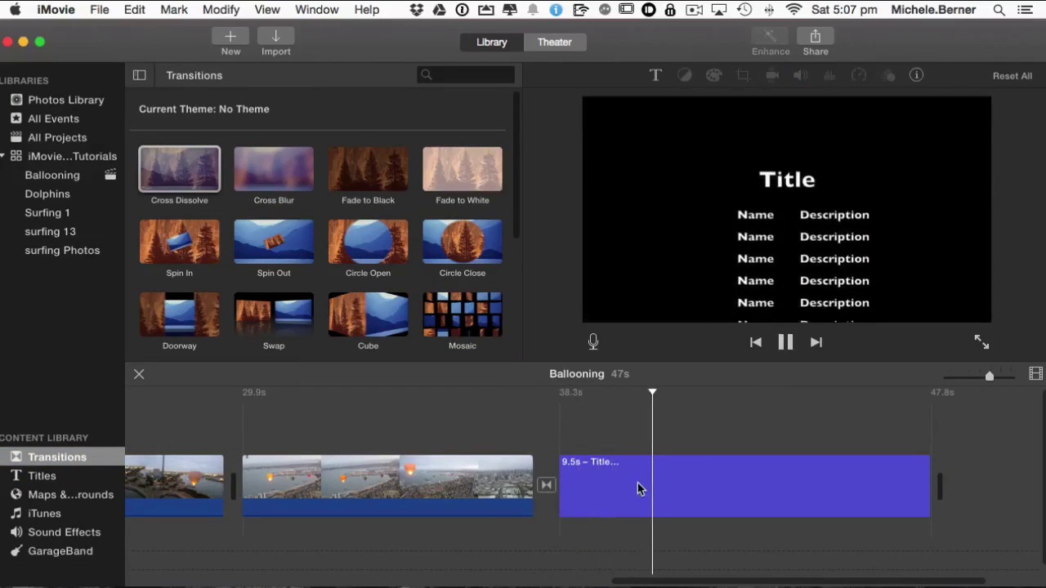
{"action": "key", "text": "space"}
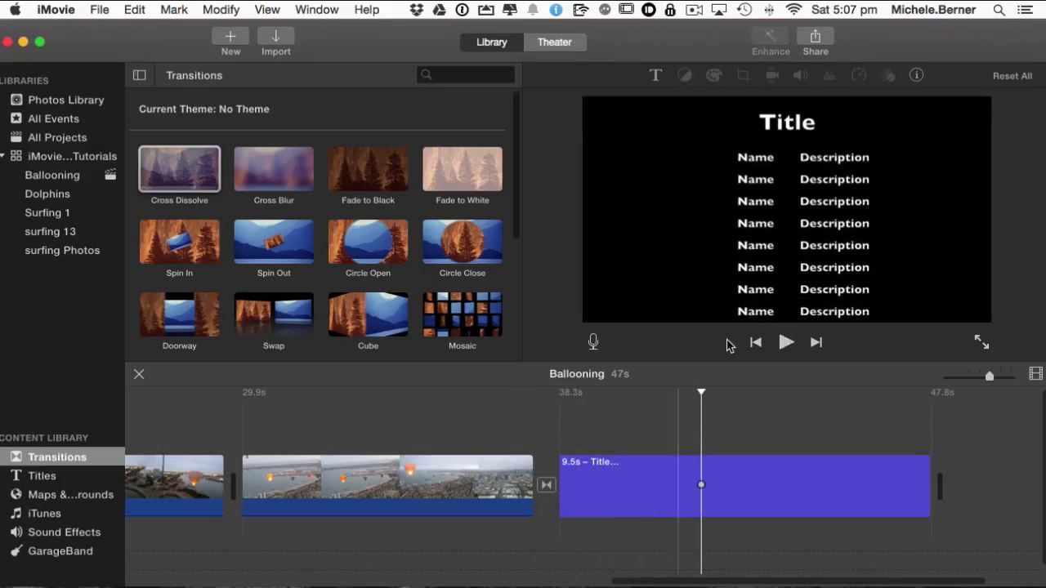
{"action": "left_click", "coordinate": [635, 490]}
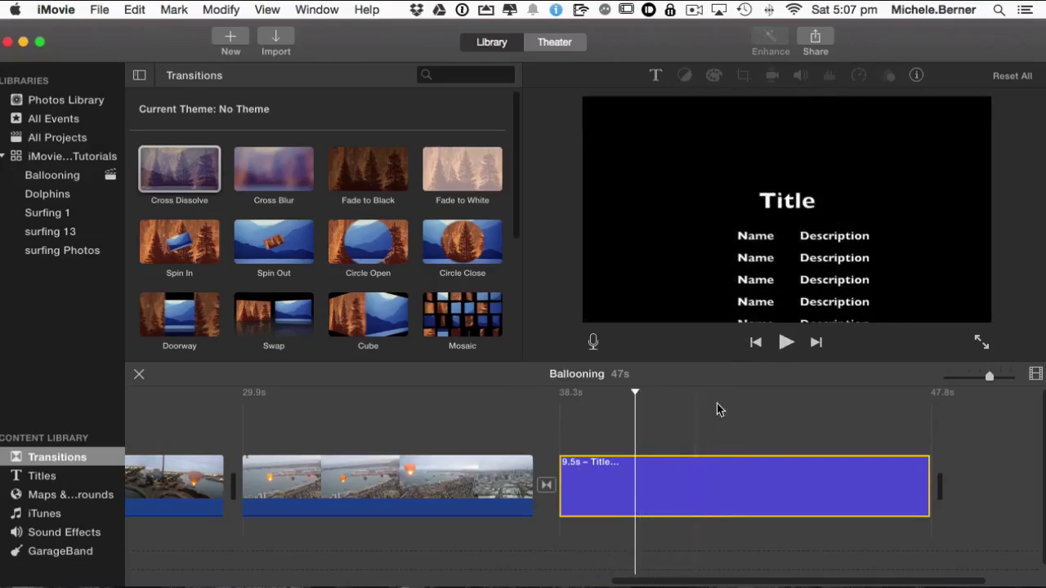
Step: Overwrite the Name and Description placeholders in two credit rows with people's first and last names
{"action": "double_click", "coordinate": [713, 496]}
{"action": "left_click", "coordinate": [723, 194]}
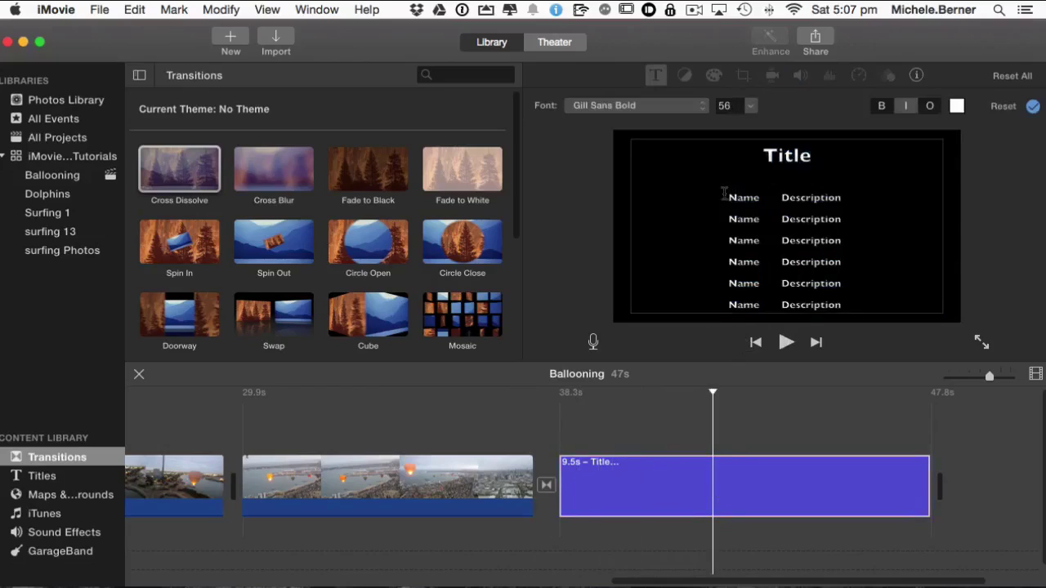
{"action": "left_click_drag", "start_coordinate": [730, 196], "coordinate": [758, 197]}
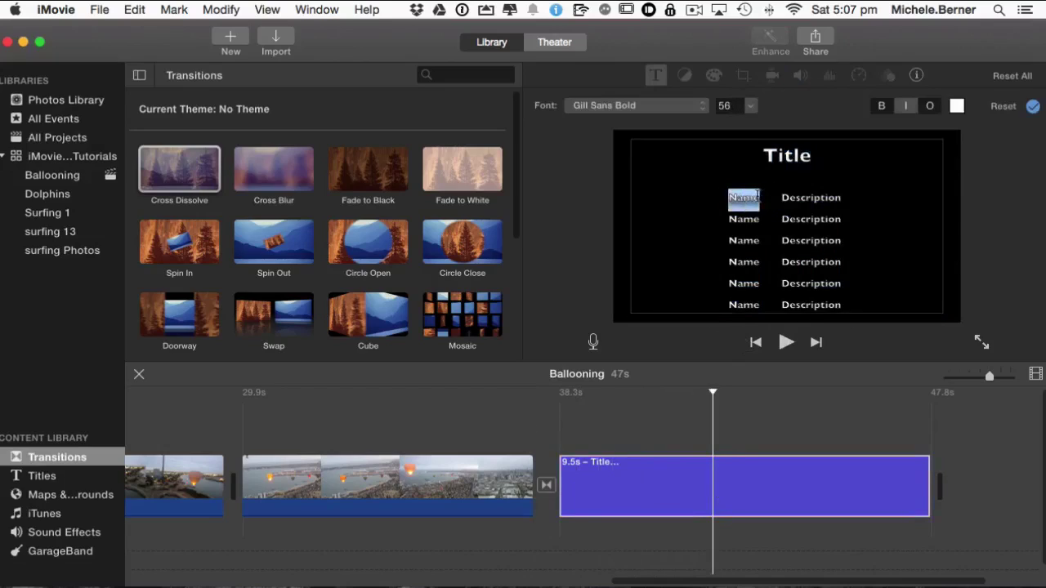
{"action": "type", "text": "Joe"}
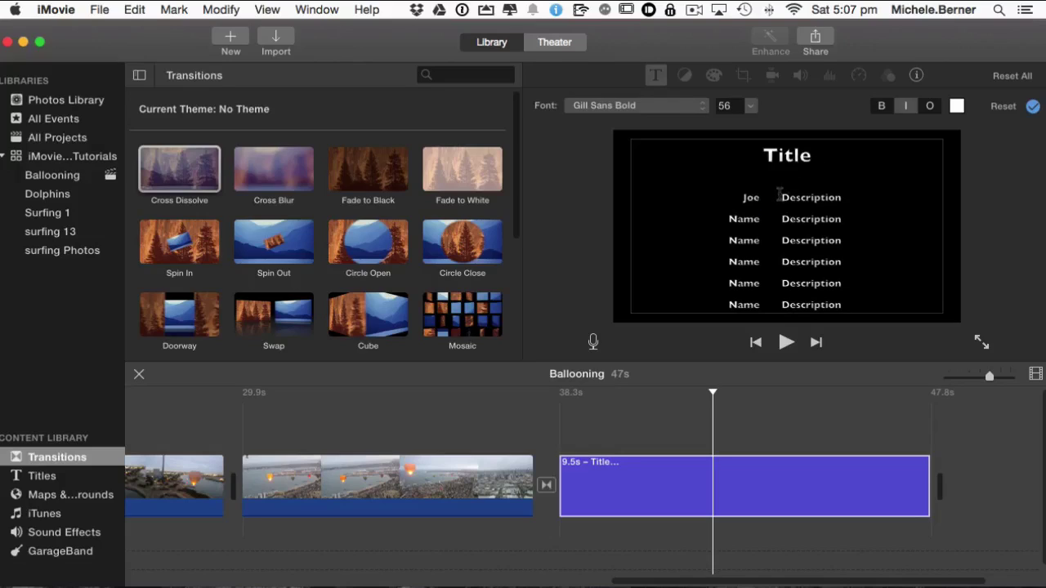
{"action": "left_click_drag", "start_coordinate": [780, 194], "coordinate": [844, 192]}
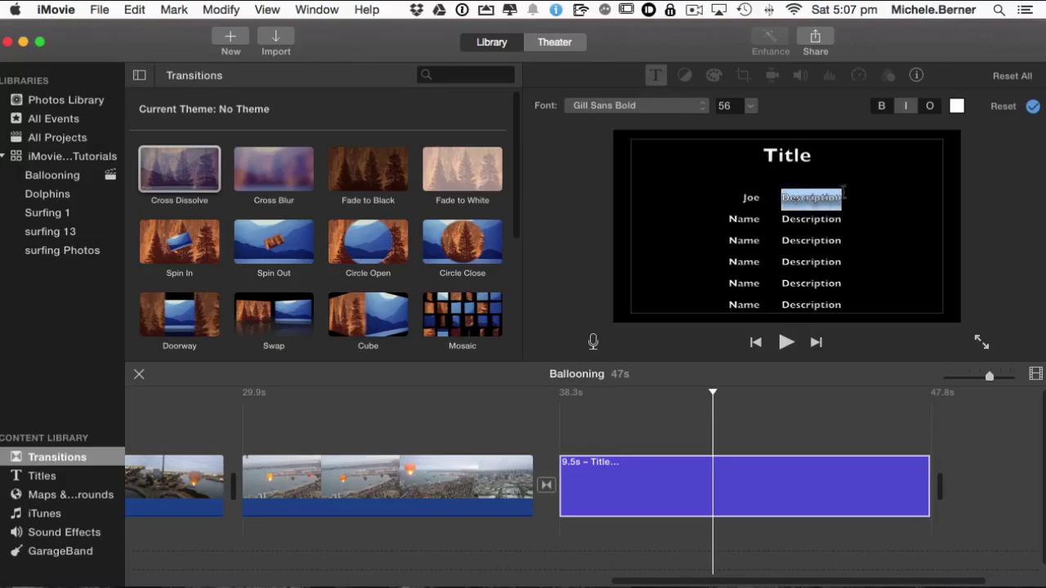
{"action": "type", "text": "Black"}
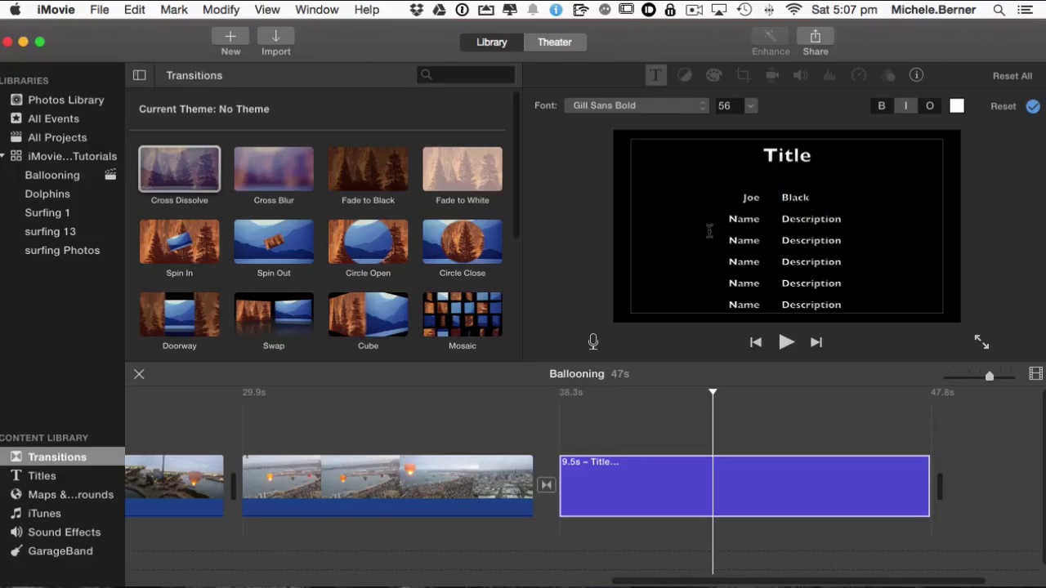
{"action": "left_click_drag", "start_coordinate": [726, 219], "coordinate": [759, 218]}
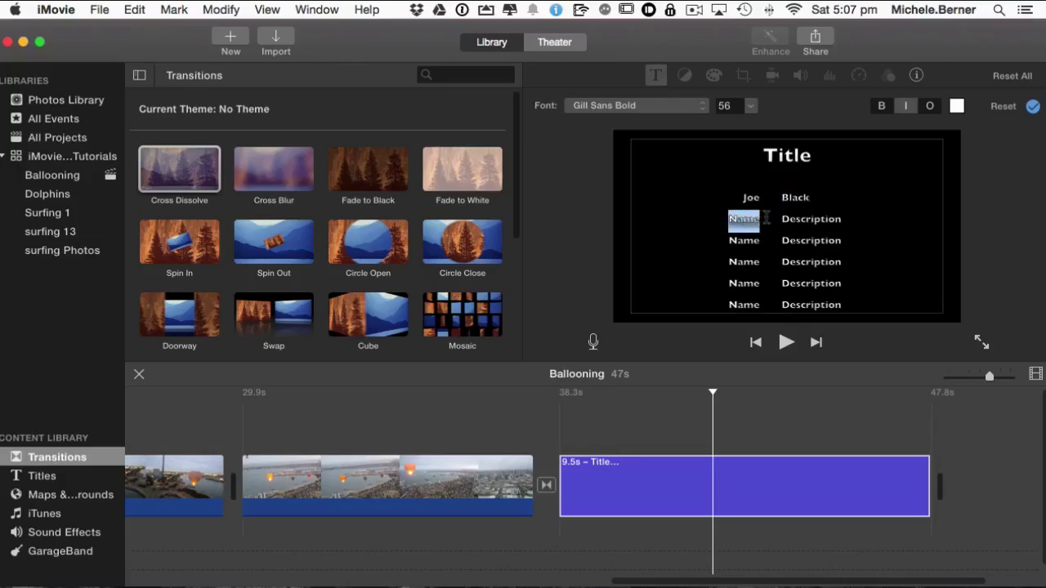
{"action": "type", "text": "Bob"}
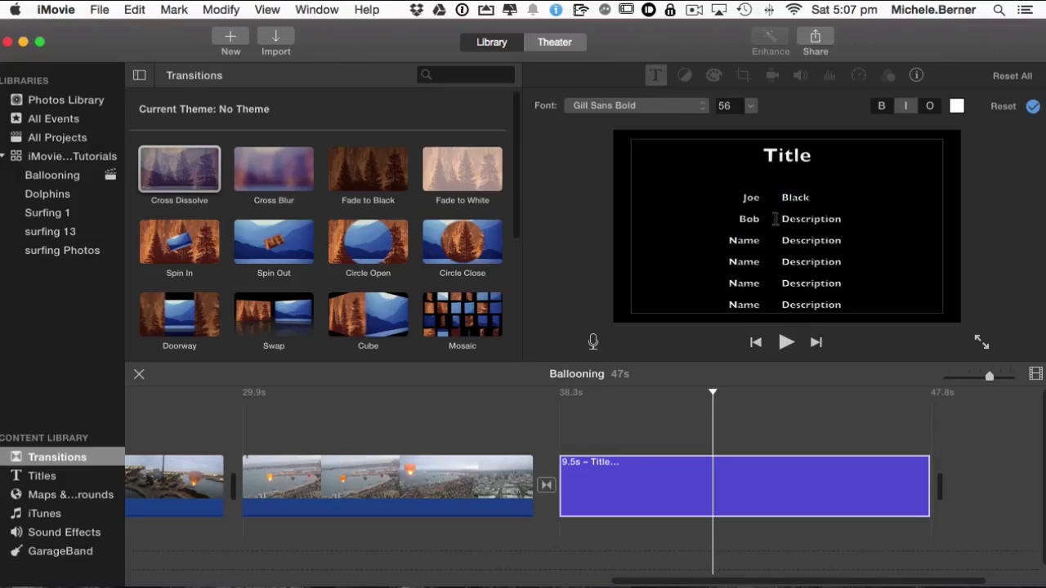
{"action": "left_click_drag", "start_coordinate": [773, 219], "coordinate": [851, 212]}
{"action": "type", "text": "Brown"}
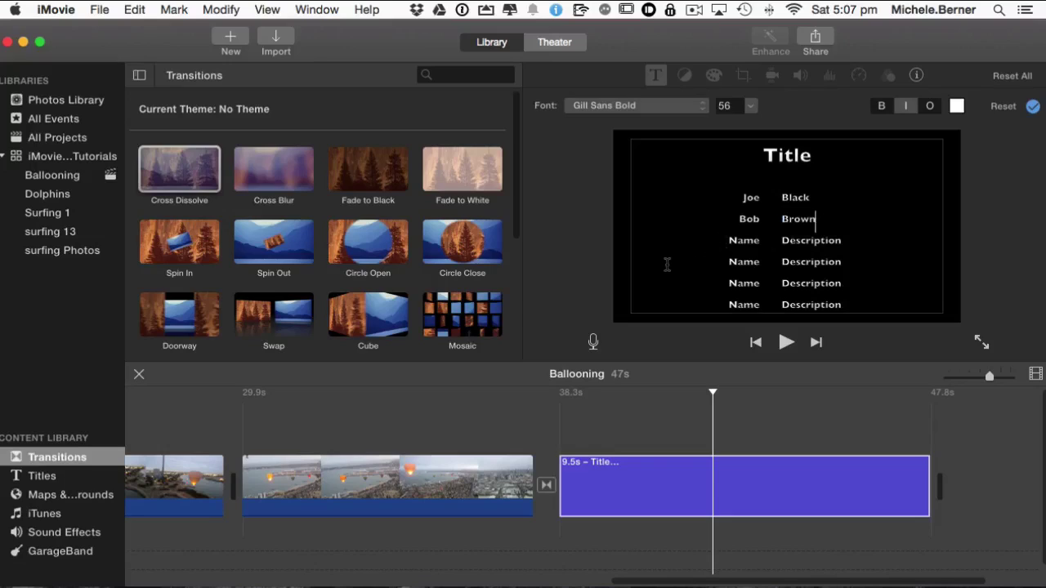
Step: Reopen the credits text and try bold, italic and outline styles, leaving it bold
{"action": "left_click", "coordinate": [614, 242]}
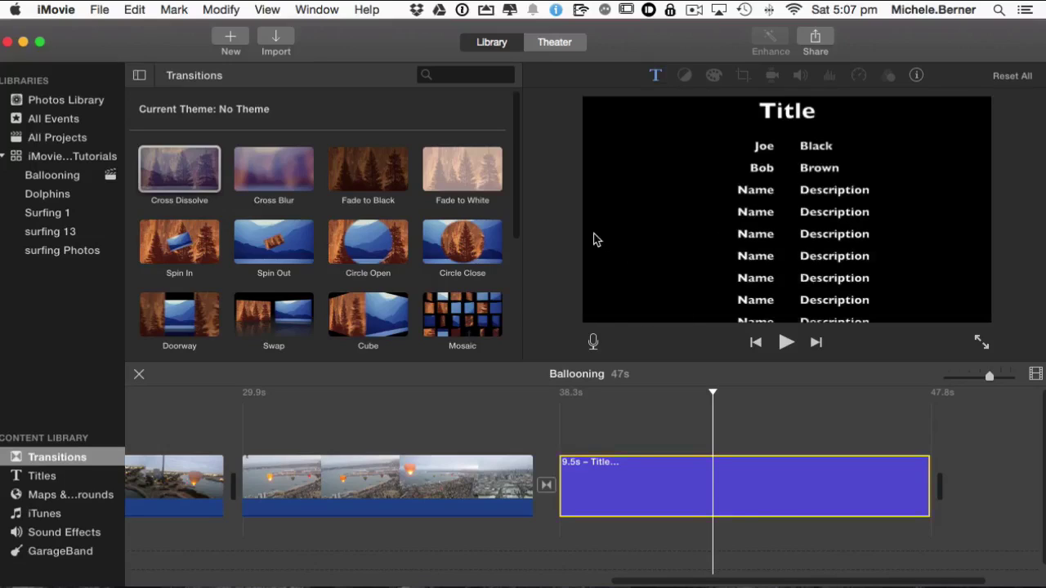
{"action": "left_click", "coordinate": [760, 158]}
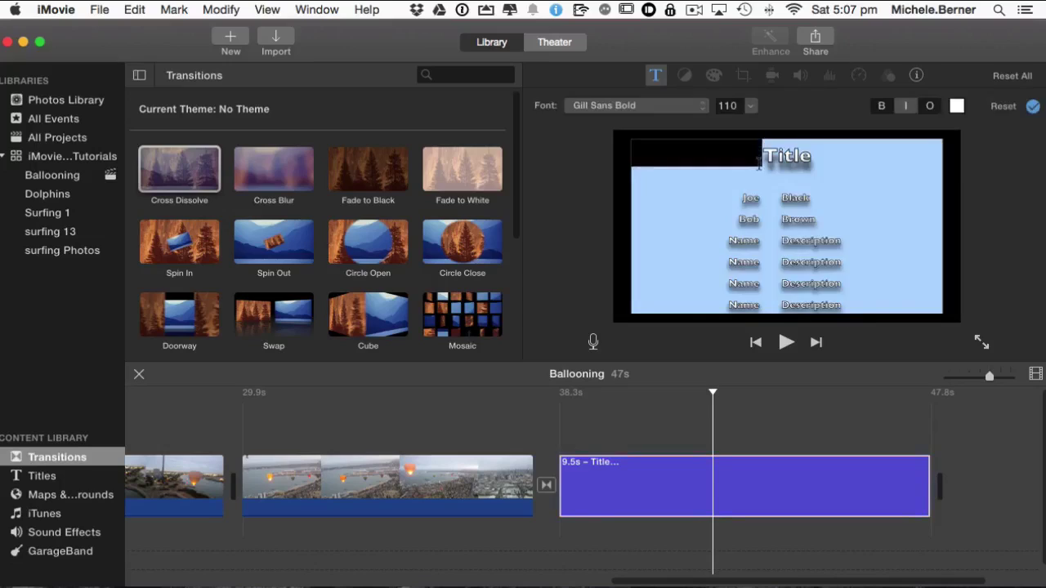
{"action": "left_click", "coordinate": [744, 203]}
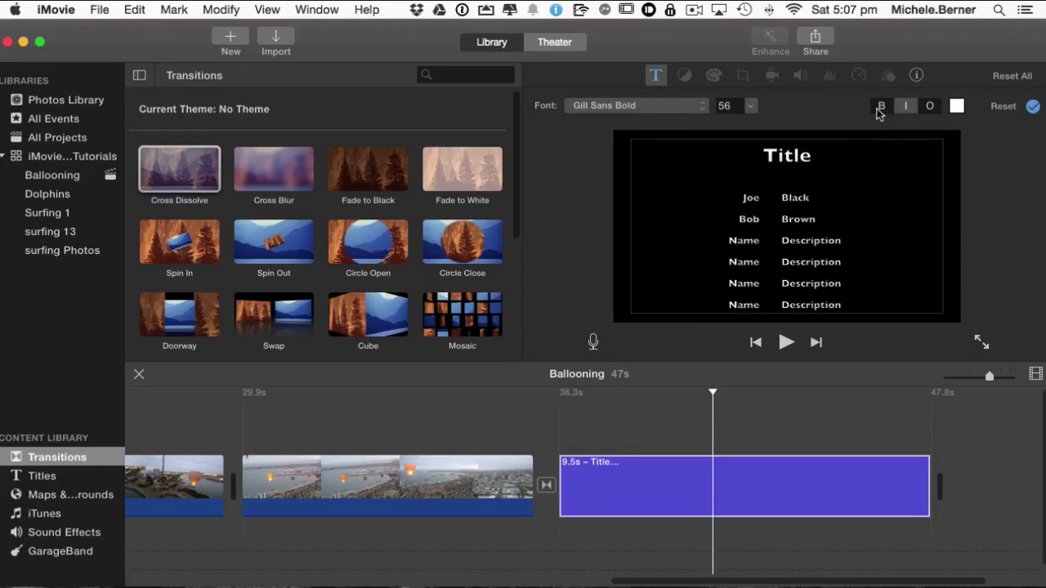
{"action": "left_click", "coordinate": [881, 107]}
{"action": "left_click", "coordinate": [881, 113]}
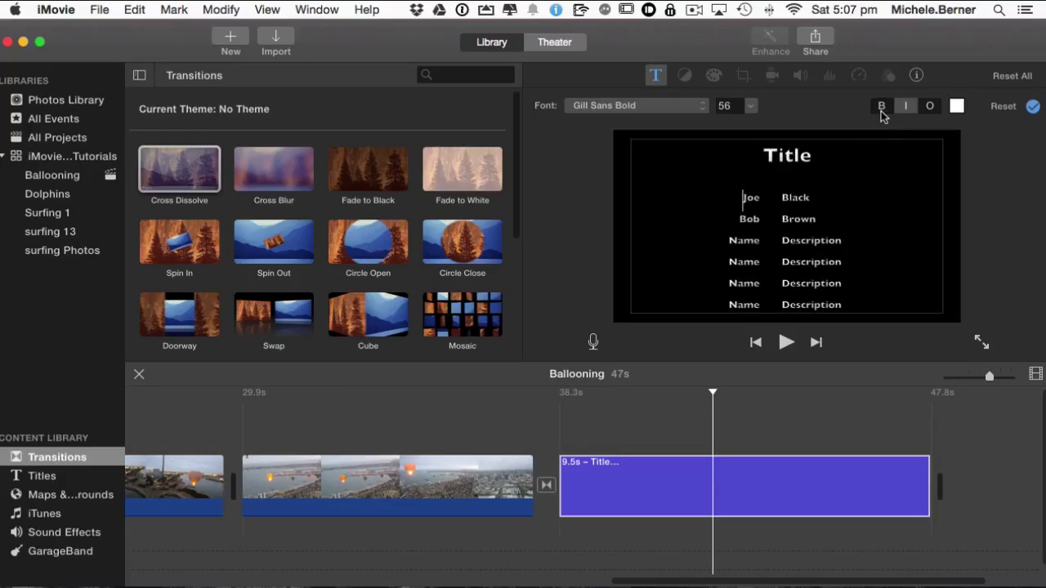
{"action": "left_click", "coordinate": [906, 107]}
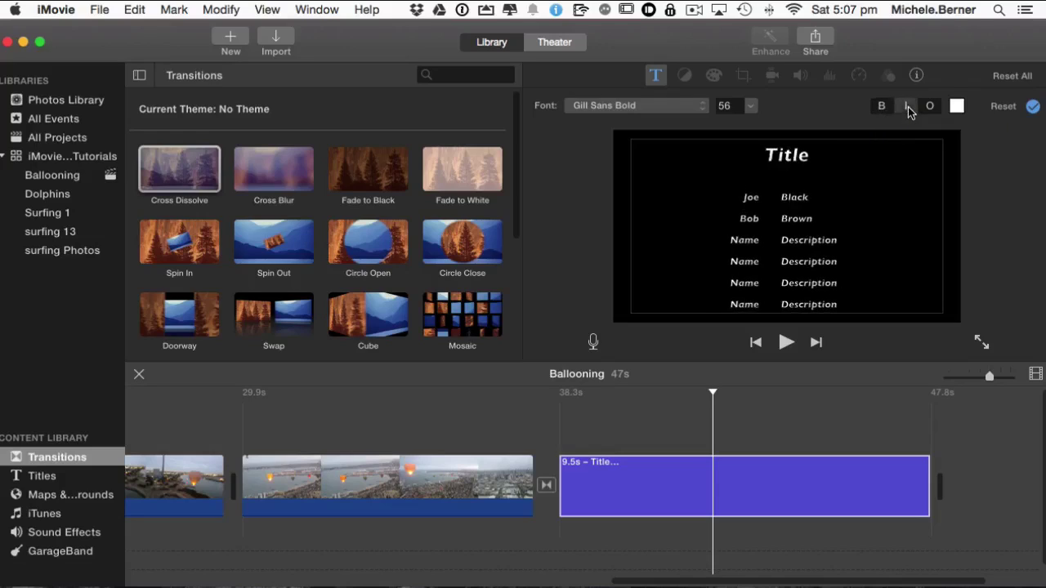
{"action": "left_click", "coordinate": [906, 106]}
{"action": "left_click", "coordinate": [931, 107]}
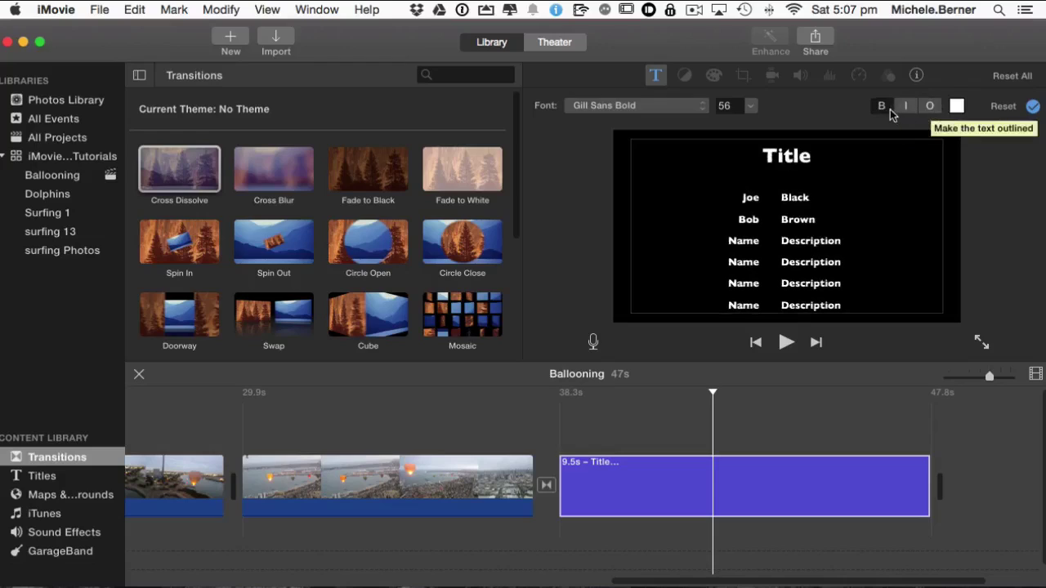
Step: Change the colour of all credits text from yellow to orange
{"action": "left_click", "coordinate": [956, 106]}
{"action": "left_click", "coordinate": [406, 151]}
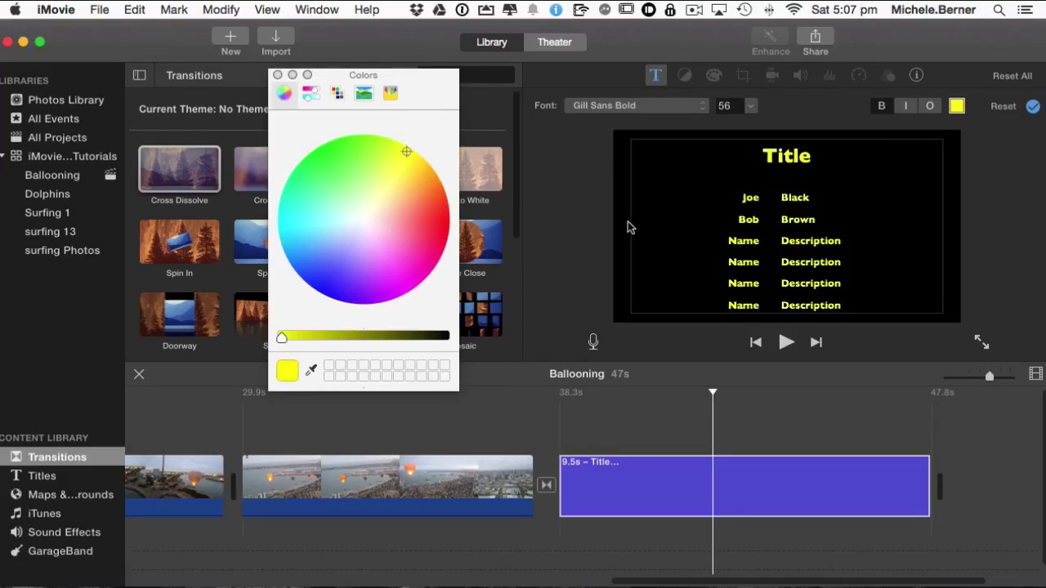
{"action": "left_click", "coordinate": [420, 205]}
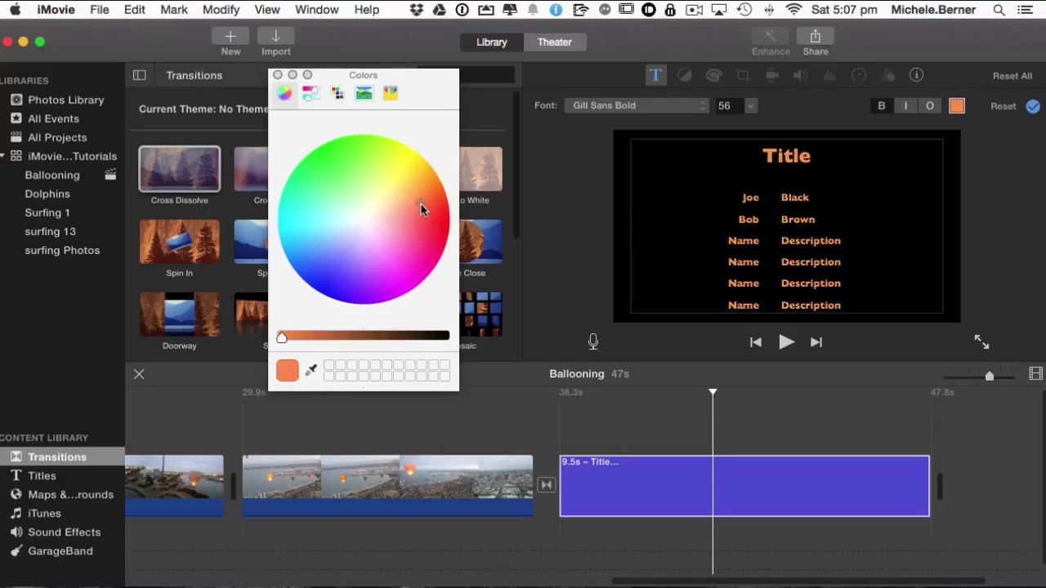
{"action": "left_click", "coordinate": [277, 74]}
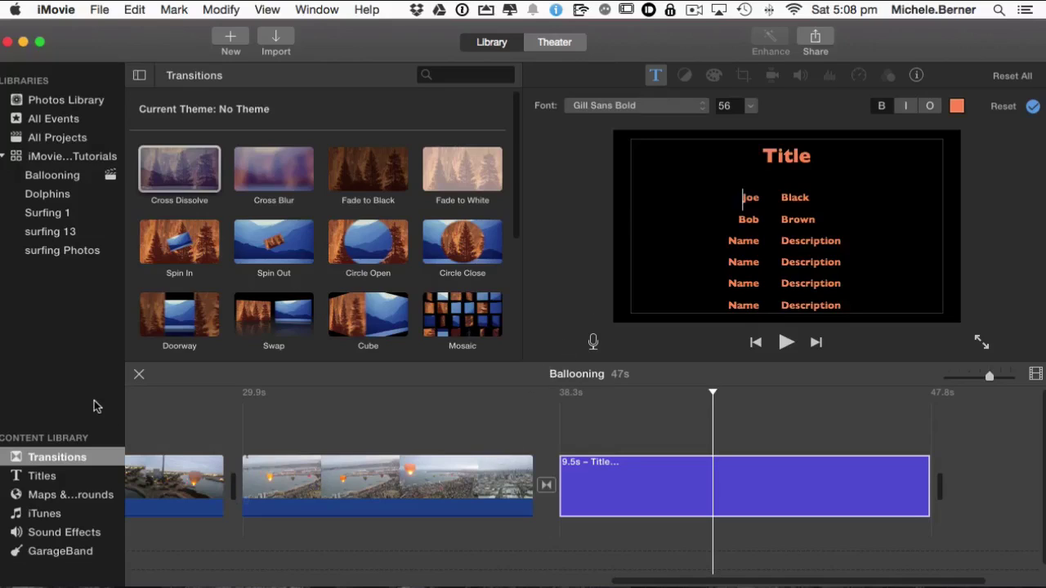
Step: Place the first balloon photo from the Ballooning event above the credits title
{"action": "left_click", "coordinate": [62, 181]}
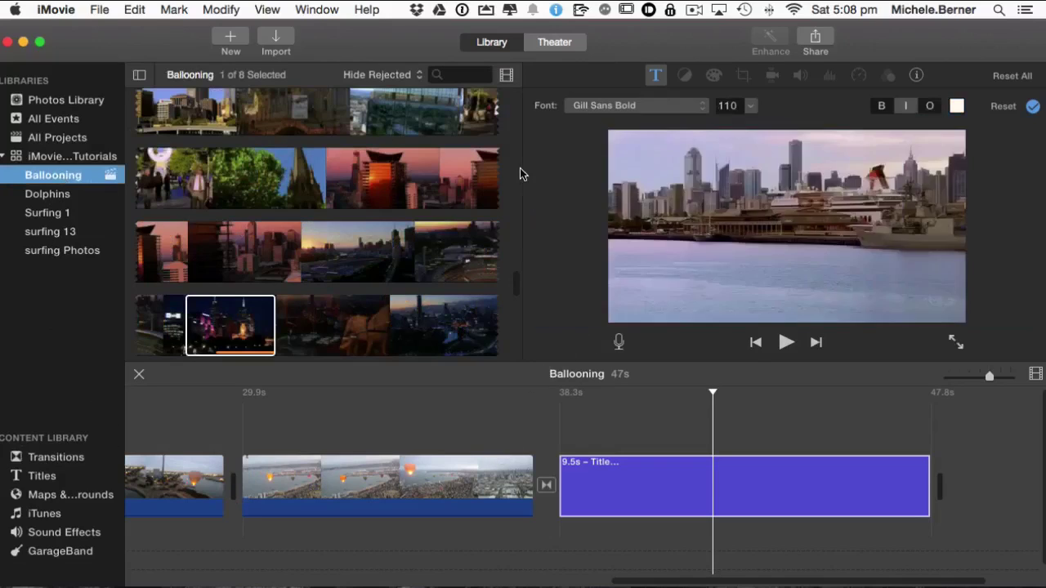
{"action": "left_click_drag", "start_coordinate": [514, 285], "coordinate": [501, 345]}
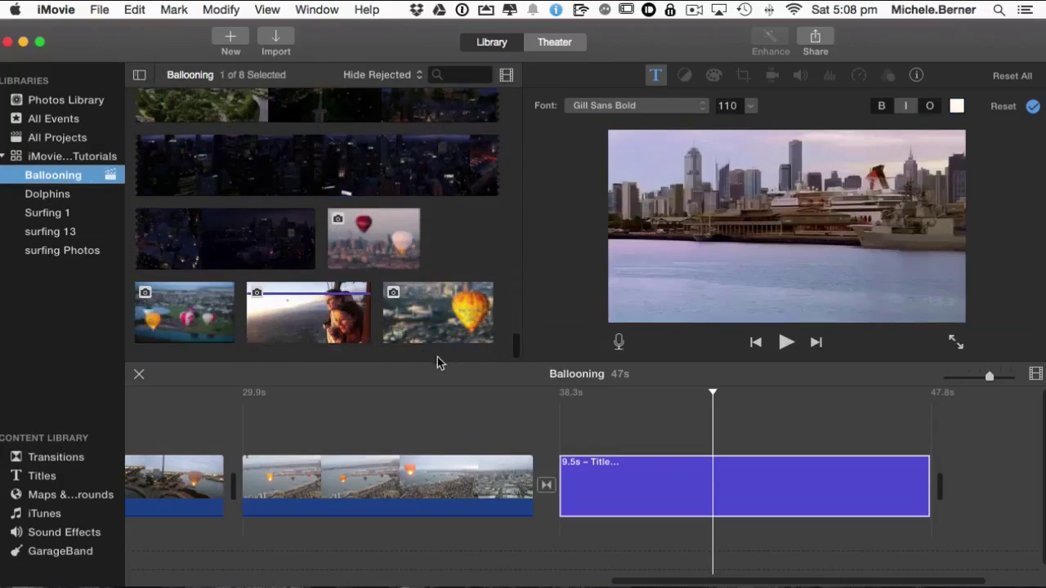
{"action": "left_click", "coordinate": [163, 327]}
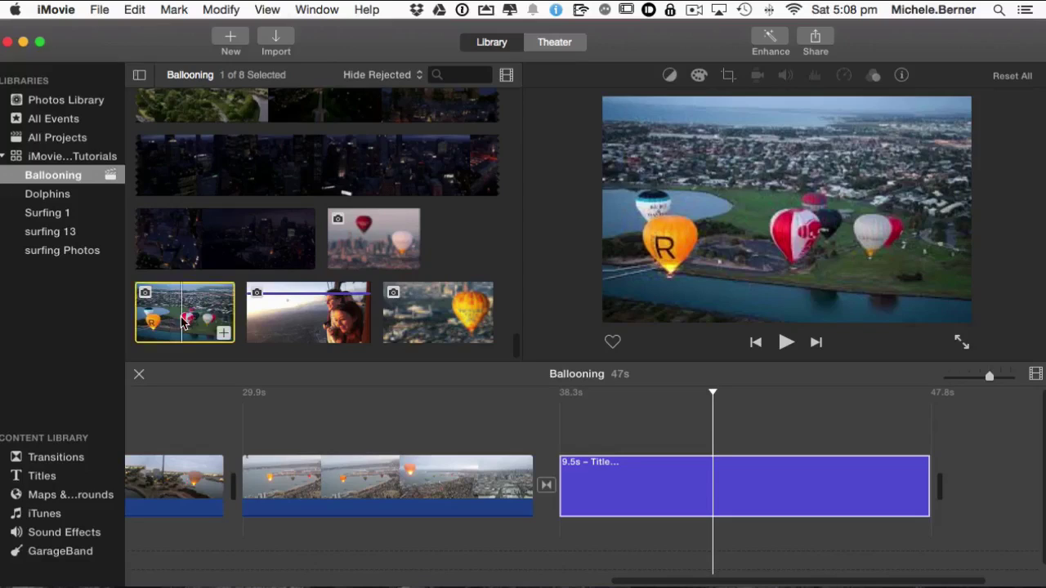
{"action": "left_click_drag", "start_coordinate": [184, 323], "coordinate": [556, 420]}
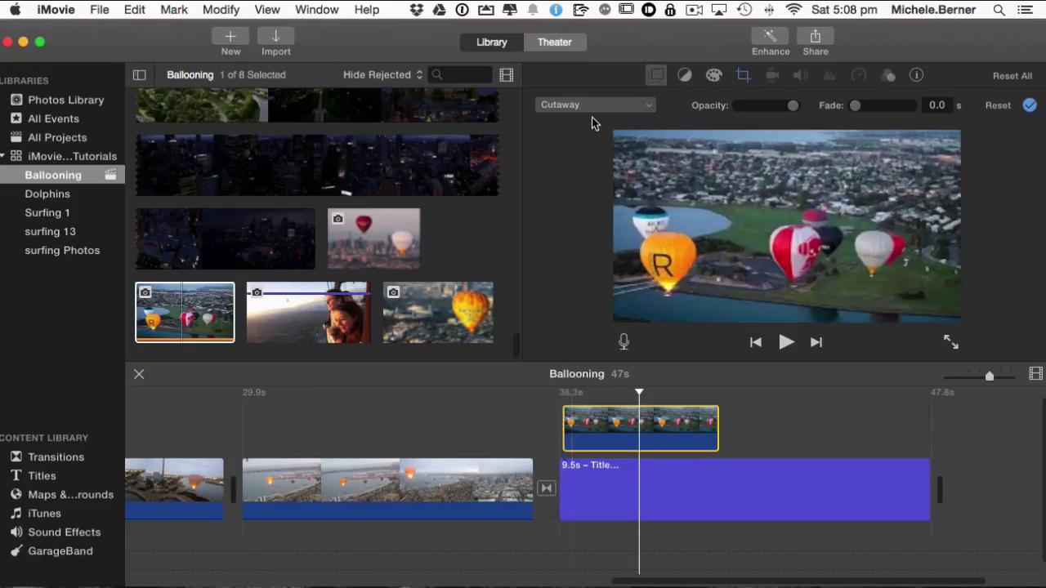
Step: Make the balloon overlay a 2-second picture-in-picture inset moved to the left
{"action": "left_click", "coordinate": [589, 106]}
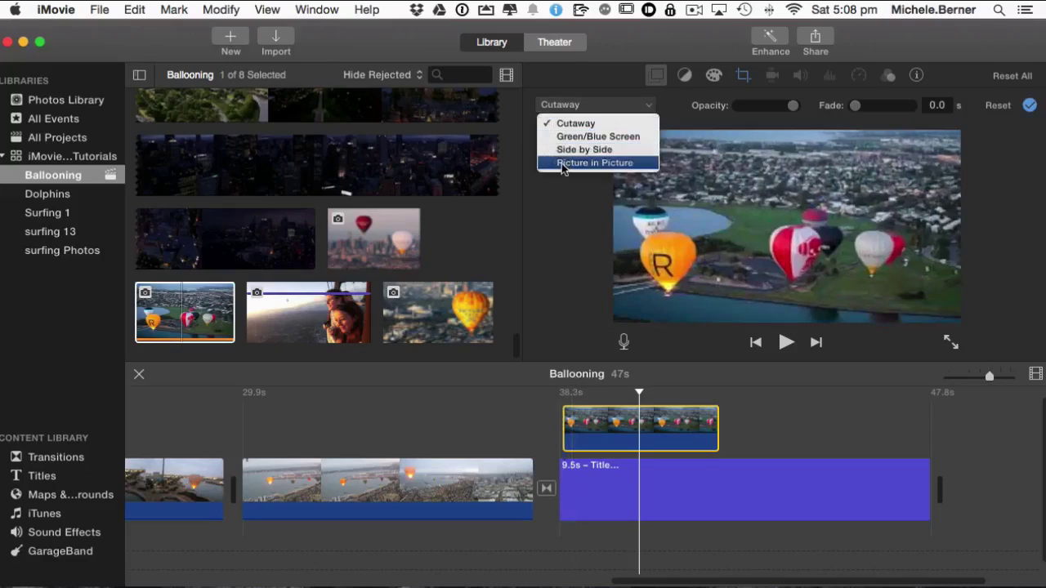
{"action": "left_click", "coordinate": [572, 162]}
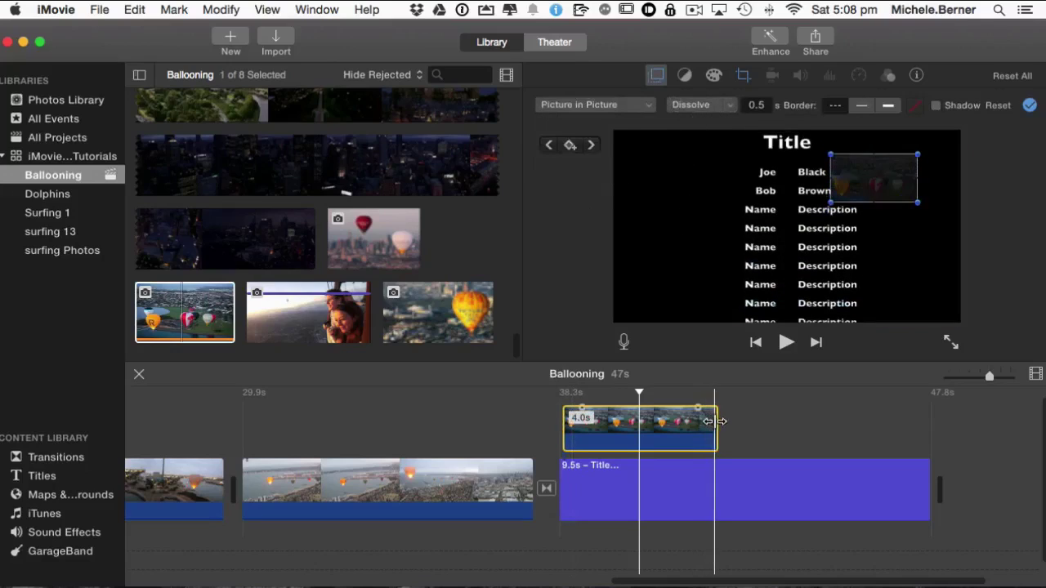
{"action": "left_click_drag", "start_coordinate": [716, 421], "coordinate": [639, 423]}
{"action": "left_click", "coordinate": [611, 425]}
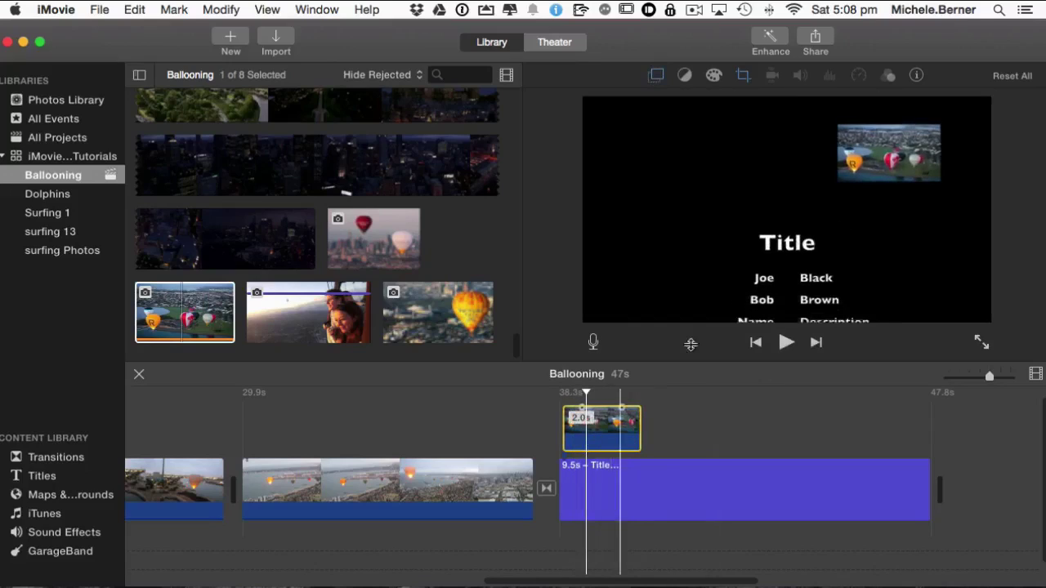
{"action": "left_click", "coordinate": [656, 75]}
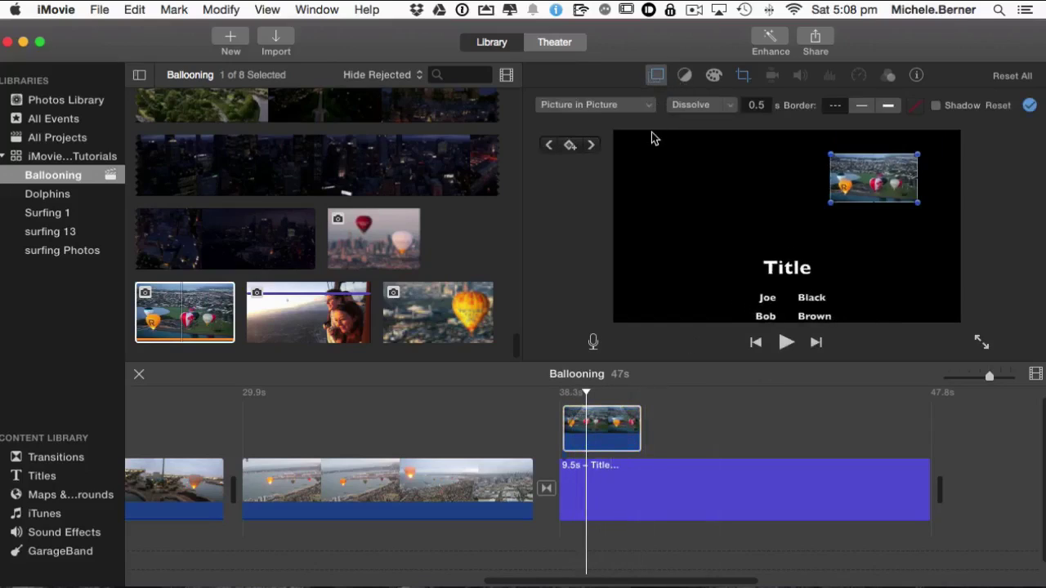
{"action": "left_click_drag", "start_coordinate": [875, 184], "coordinate": [668, 234]}
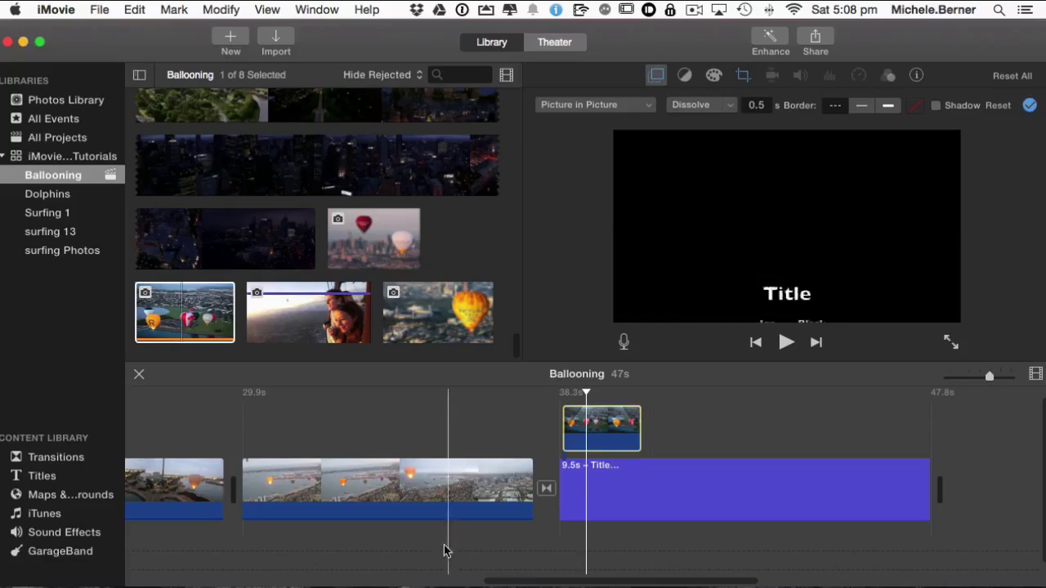
Step: Preview the credits with the first balloon inset
{"action": "left_click", "coordinate": [518, 411]}
{"action": "key", "text": "space"}
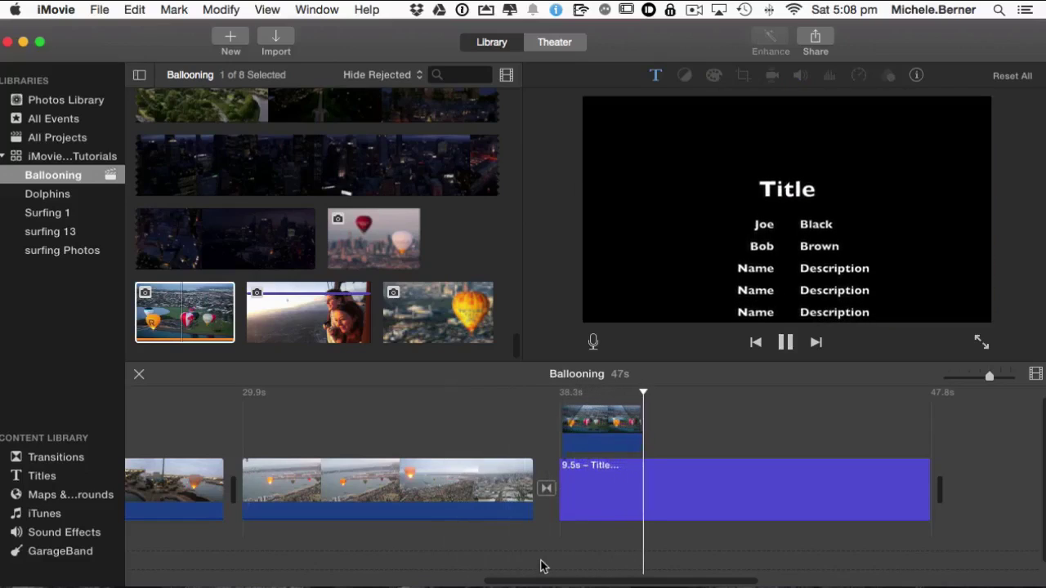
{"action": "key", "text": "space"}
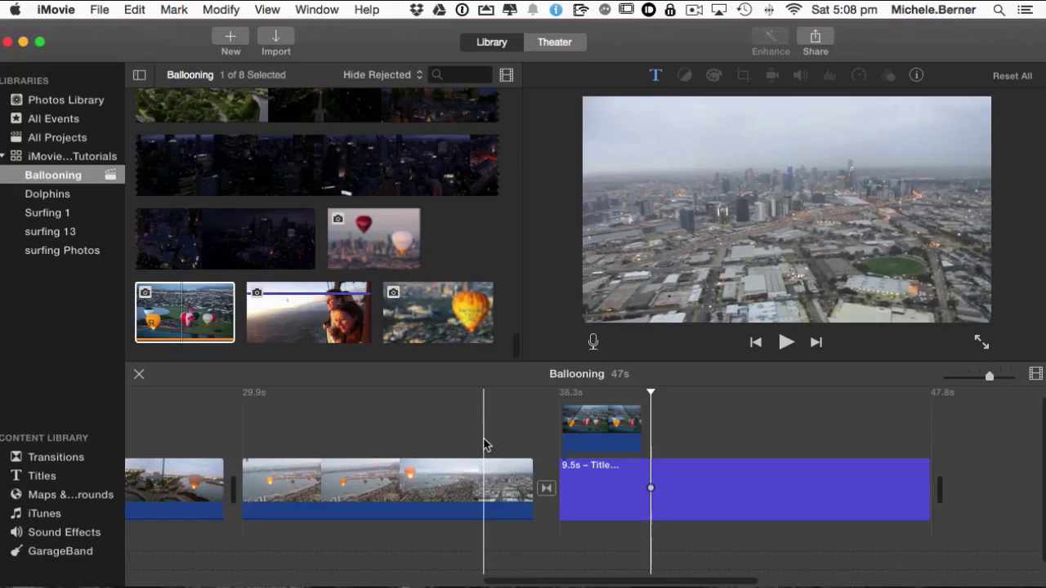
Step: Connect the balloon-basket couple photo above the credits and trim it to about 2 seconds
{"action": "left_click", "coordinate": [283, 309]}
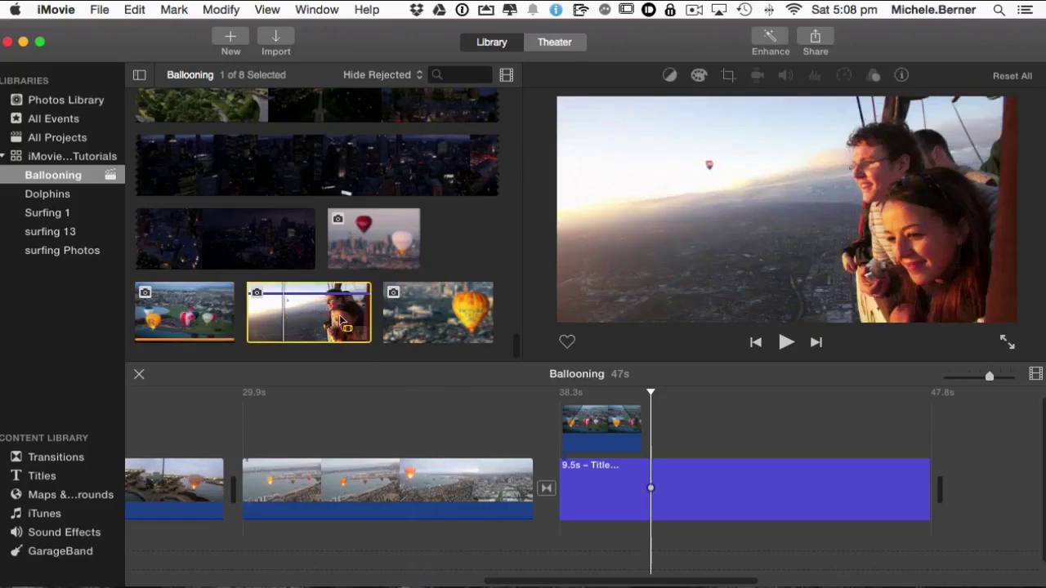
{"action": "key", "text": "q"}
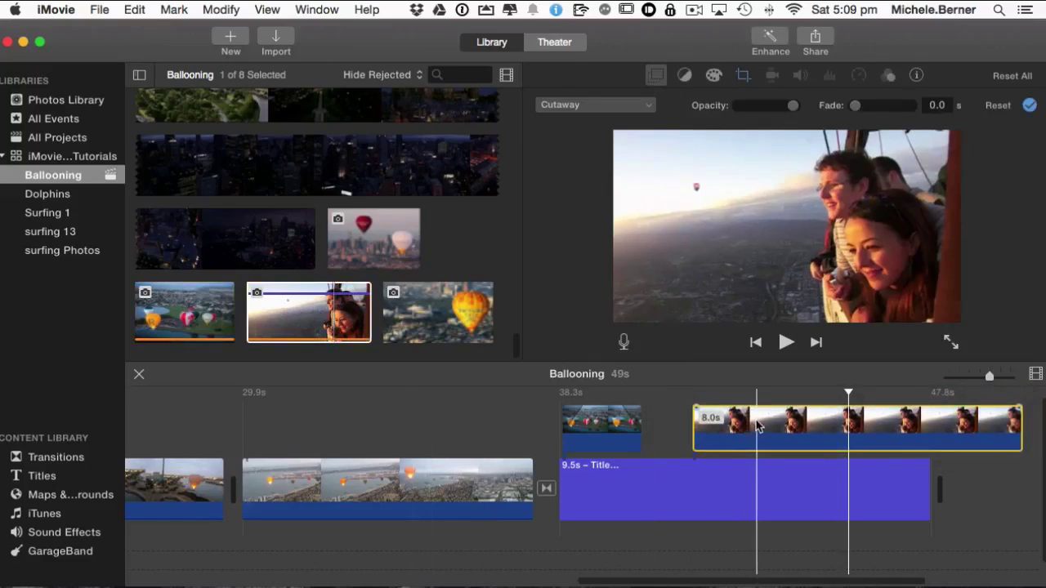
{"action": "left_click_drag", "start_coordinate": [718, 422], "coordinate": [711, 418]}
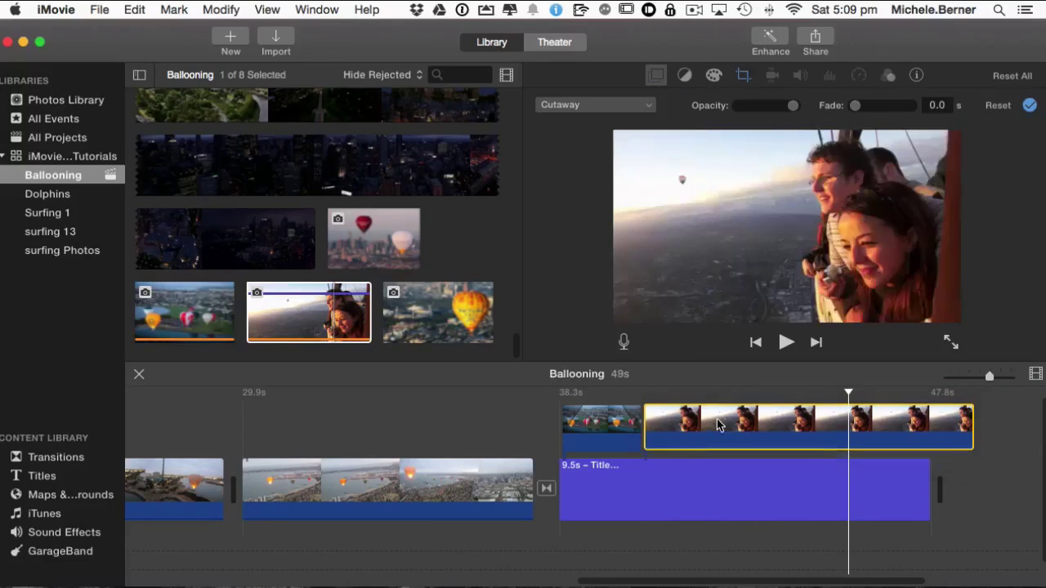
{"action": "left_click_drag", "start_coordinate": [970, 420], "coordinate": [715, 418]}
Step: Make the couple photo a picture-in-picture inset left of the credits and preview it
{"action": "left_click", "coordinate": [652, 106]}
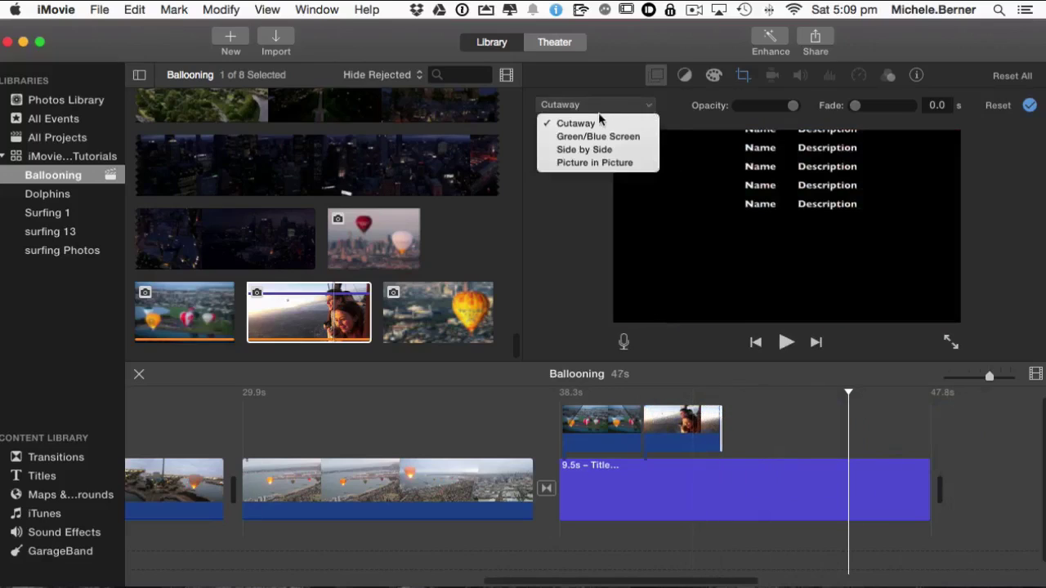
{"action": "left_click", "coordinate": [594, 162]}
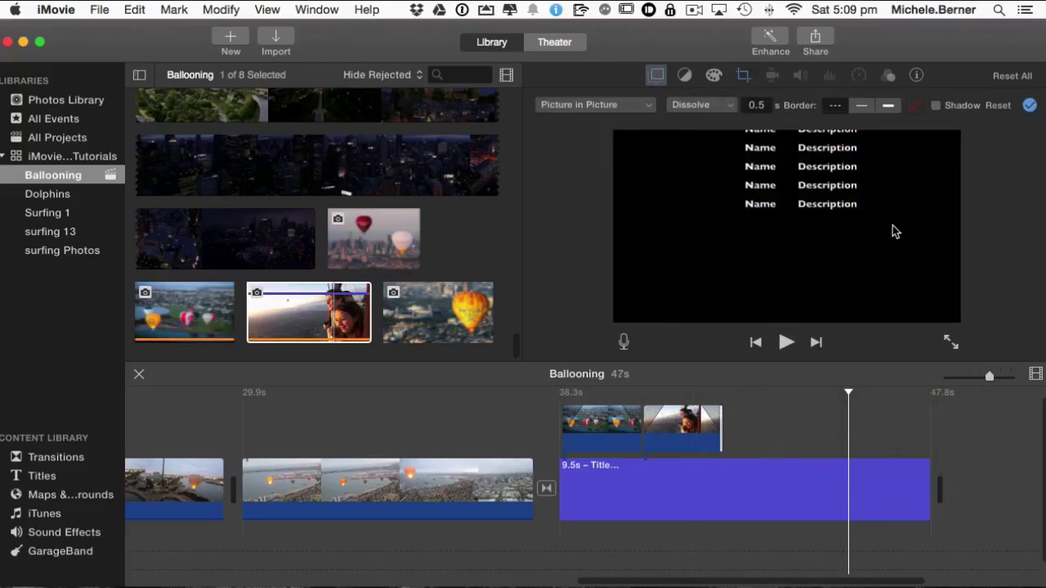
{"action": "left_click", "coordinate": [682, 428]}
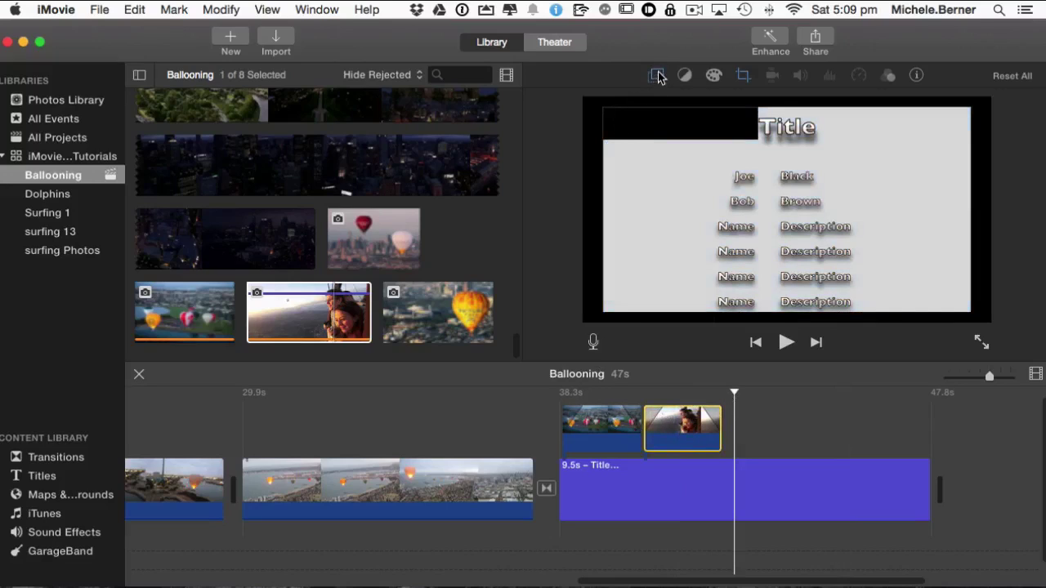
{"action": "left_click", "coordinate": [658, 75]}
{"action": "left_click", "coordinate": [699, 394]}
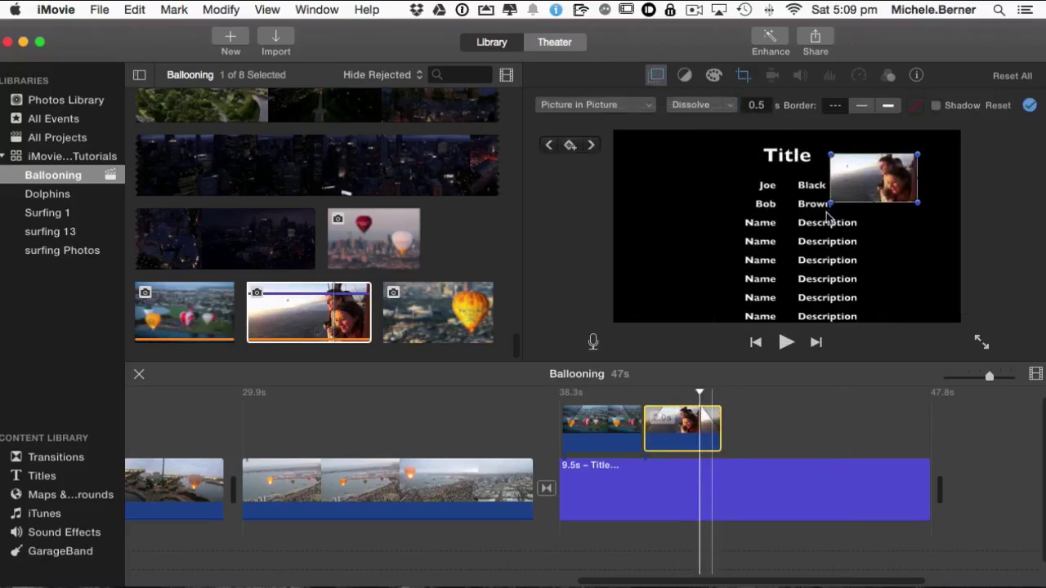
{"action": "left_click_drag", "start_coordinate": [861, 192], "coordinate": [658, 238]}
{"action": "left_click", "coordinate": [518, 409]}
{"action": "key", "text": "space"}
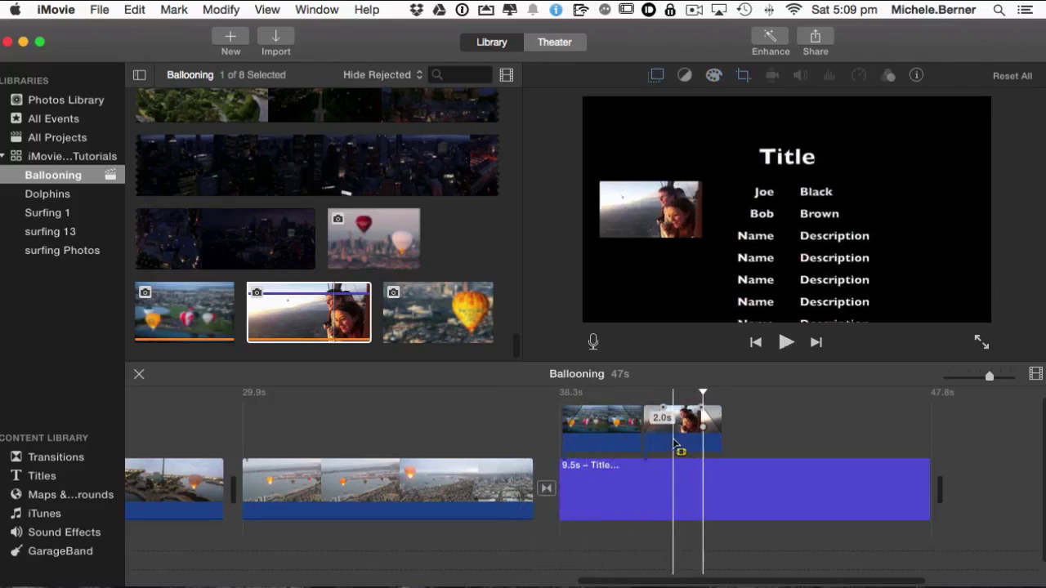
Step: Enlarge the couple inset slightly and give it a thick border, checking the border colour
{"action": "left_click", "coordinate": [672, 438]}
{"action": "left_click", "coordinate": [656, 75]}
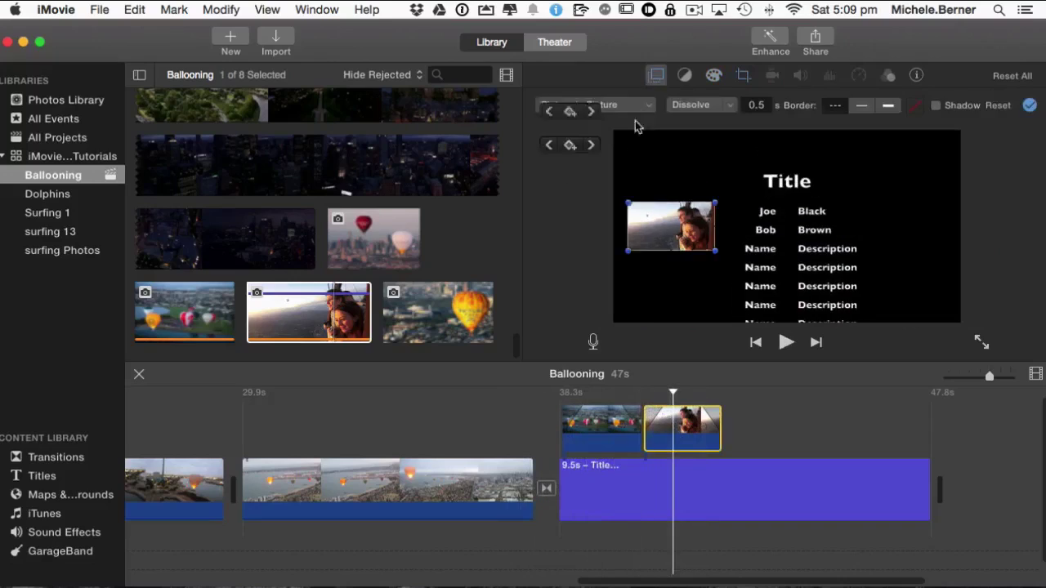
{"action": "left_click_drag", "start_coordinate": [716, 199], "coordinate": [718, 255]}
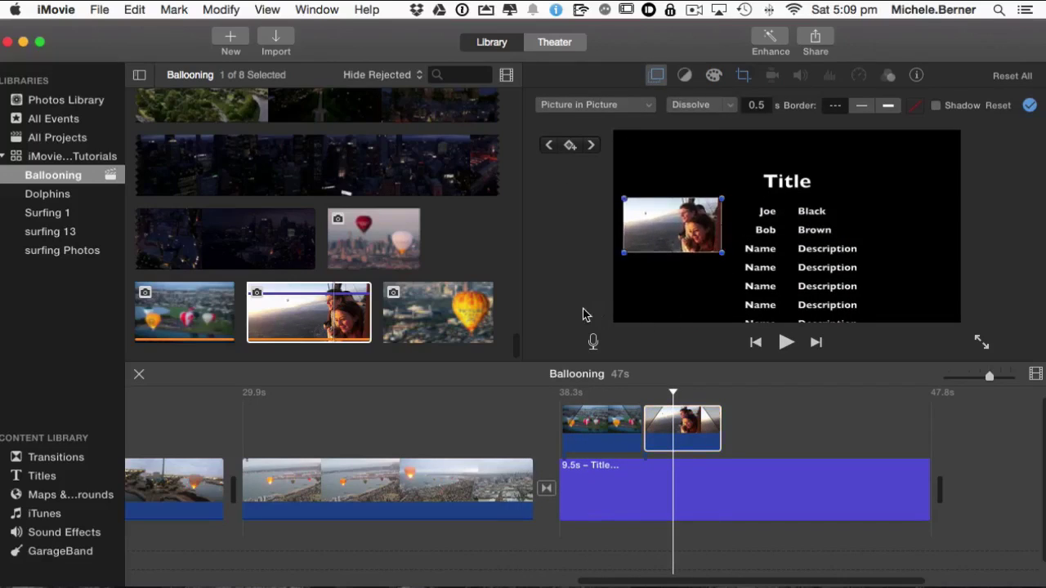
{"action": "left_click", "coordinate": [888, 105]}
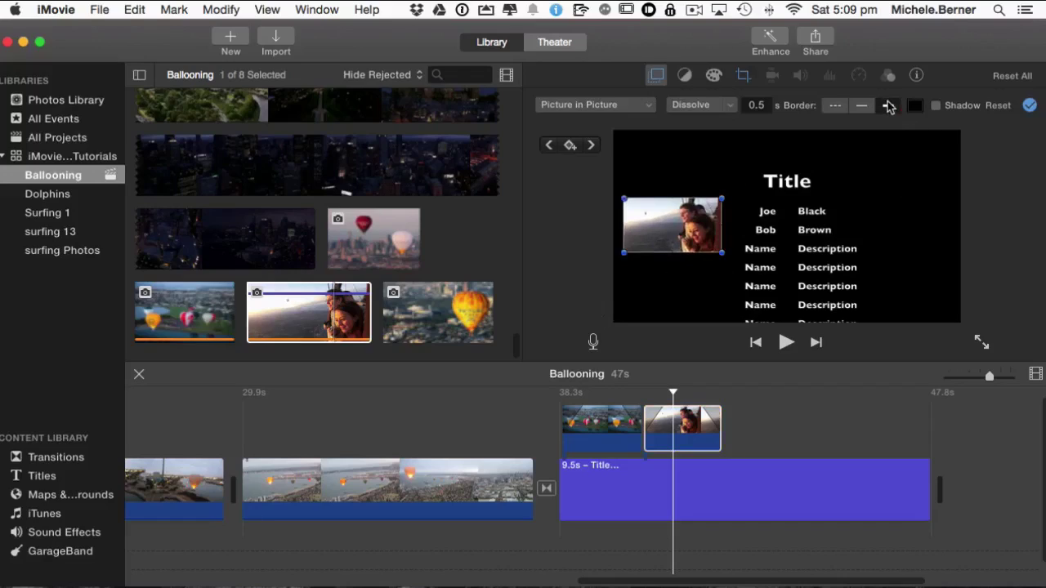
{"action": "left_click", "coordinate": [861, 107]}
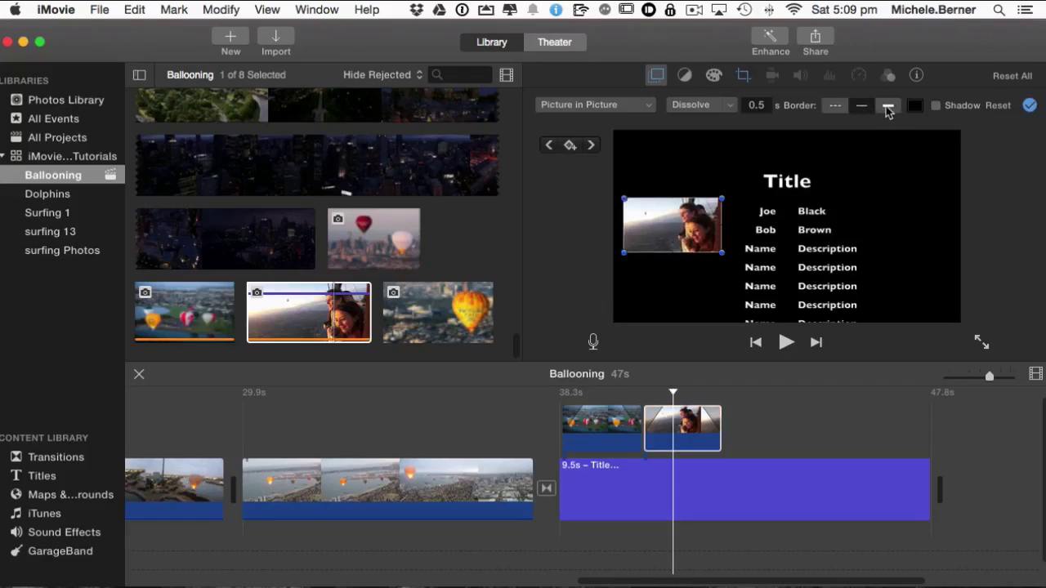
{"action": "left_click", "coordinate": [888, 107]}
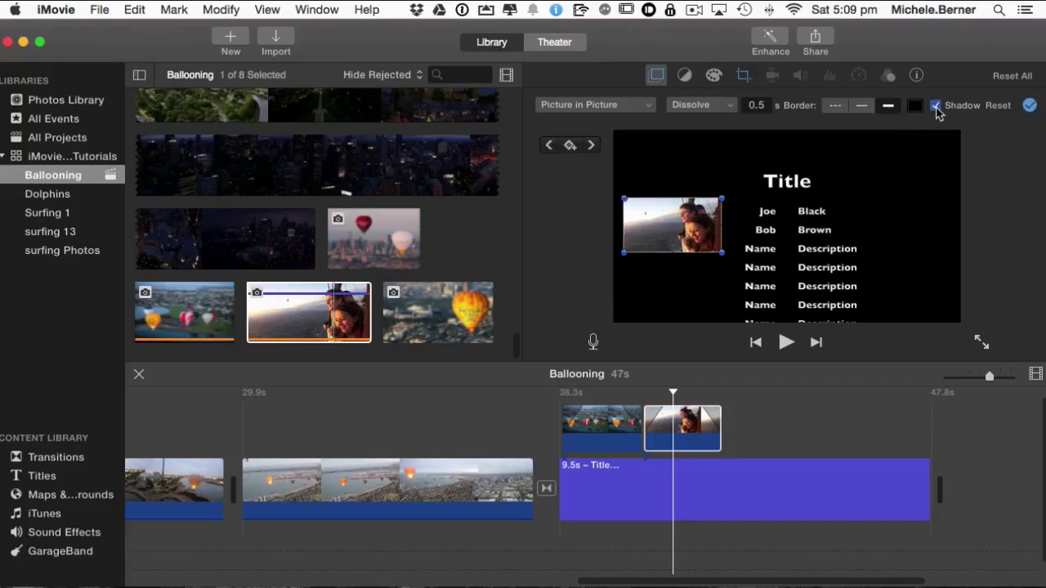
{"action": "left_click", "coordinate": [914, 107]}
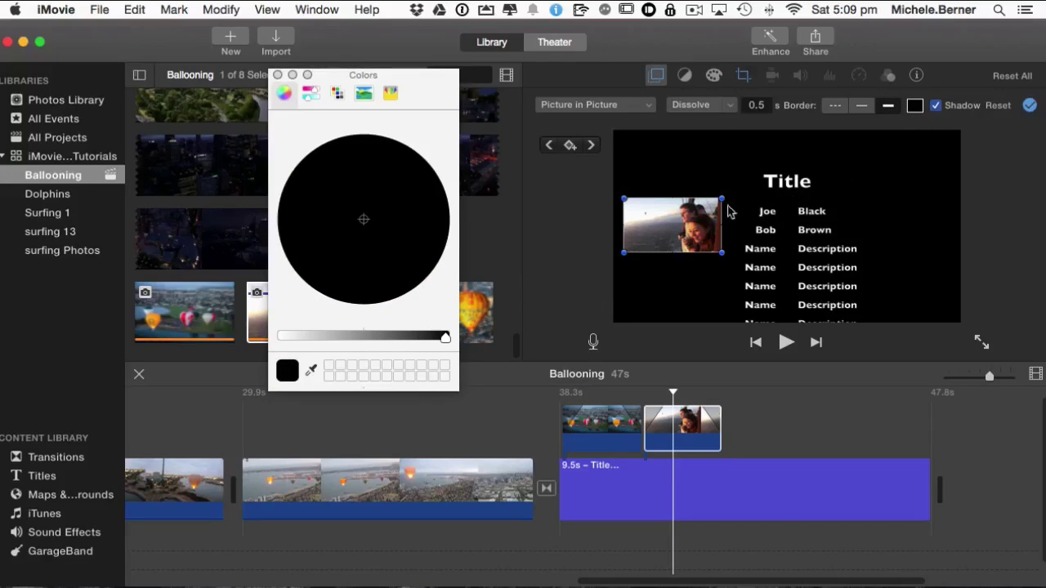
{"action": "key", "text": "super+w"}
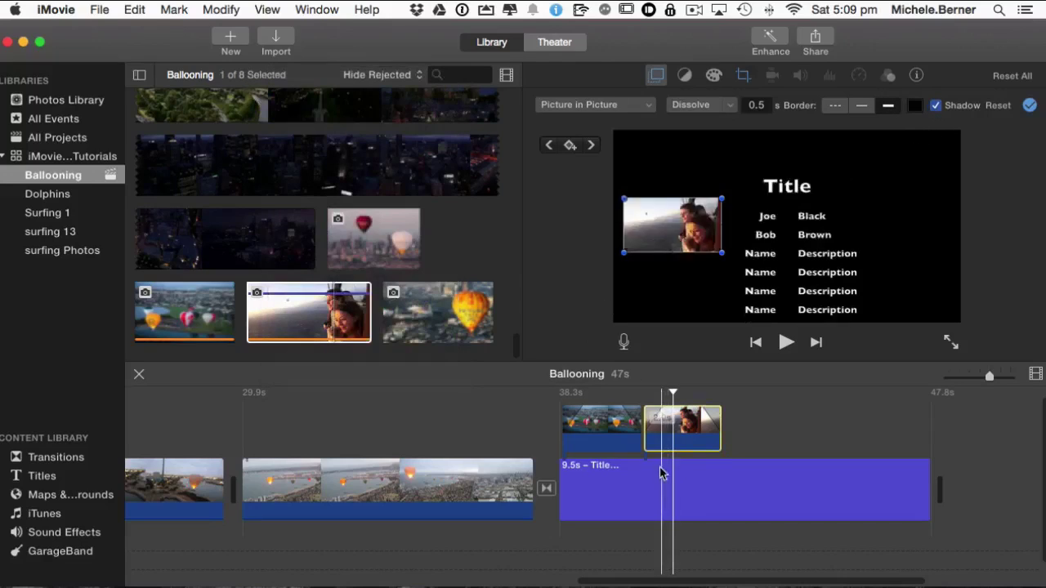
Step: Connect the orange balloon photo above the credits, trim it under 2 seconds, and inset it left
{"action": "left_click_drag", "start_coordinate": [401, 333], "coordinate": [724, 423]}
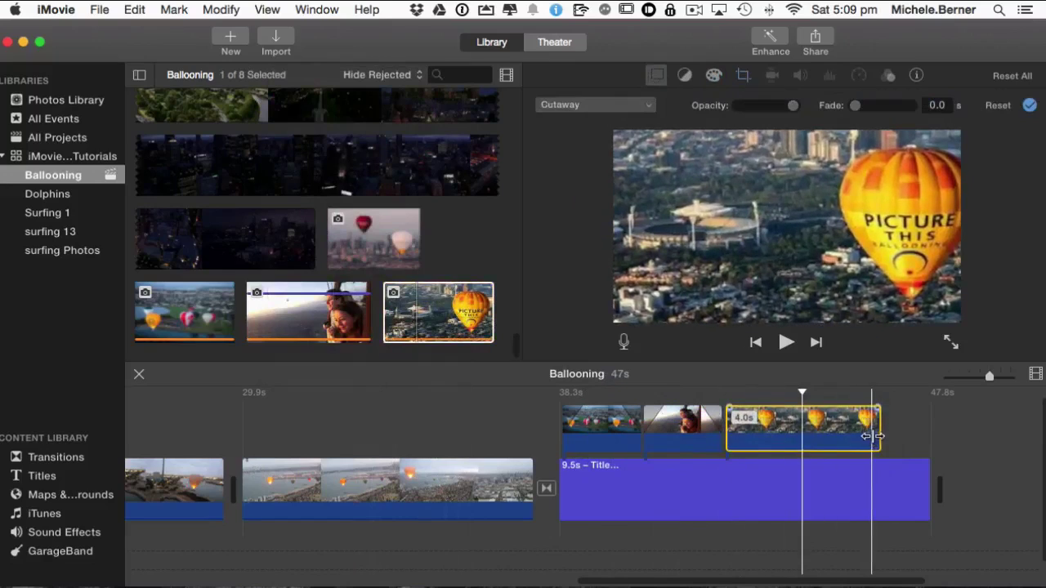
{"action": "left_click_drag", "start_coordinate": [876, 432], "coordinate": [794, 426]}
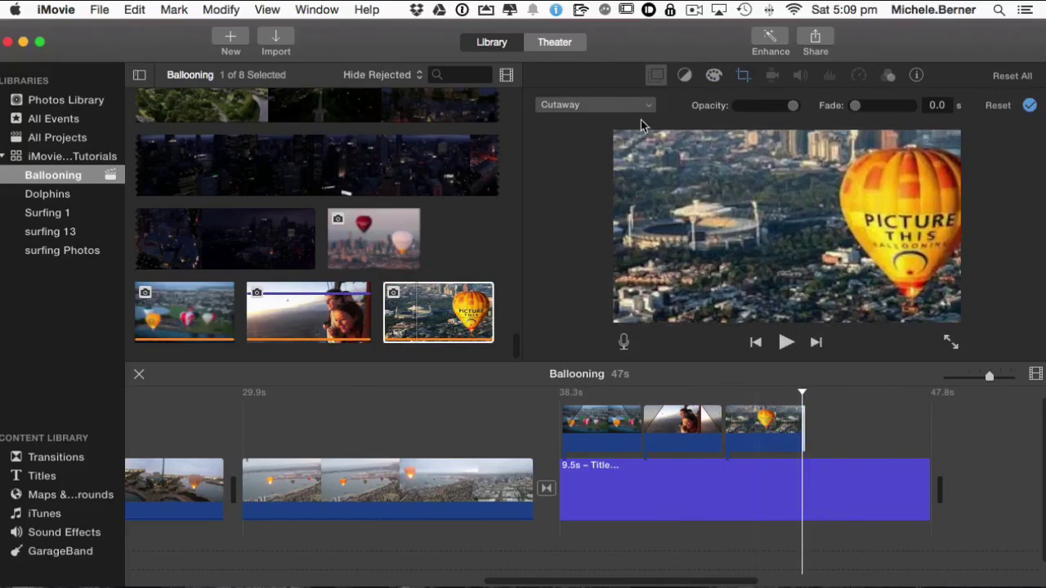
{"action": "left_click", "coordinate": [637, 104]}
{"action": "left_click", "coordinate": [594, 163]}
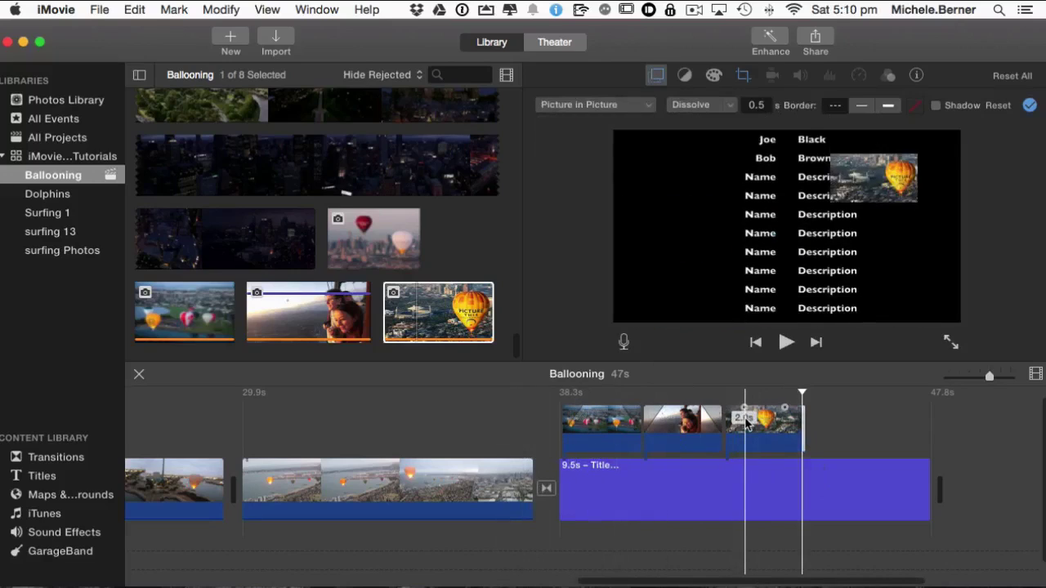
{"action": "left_click", "coordinate": [745, 421]}
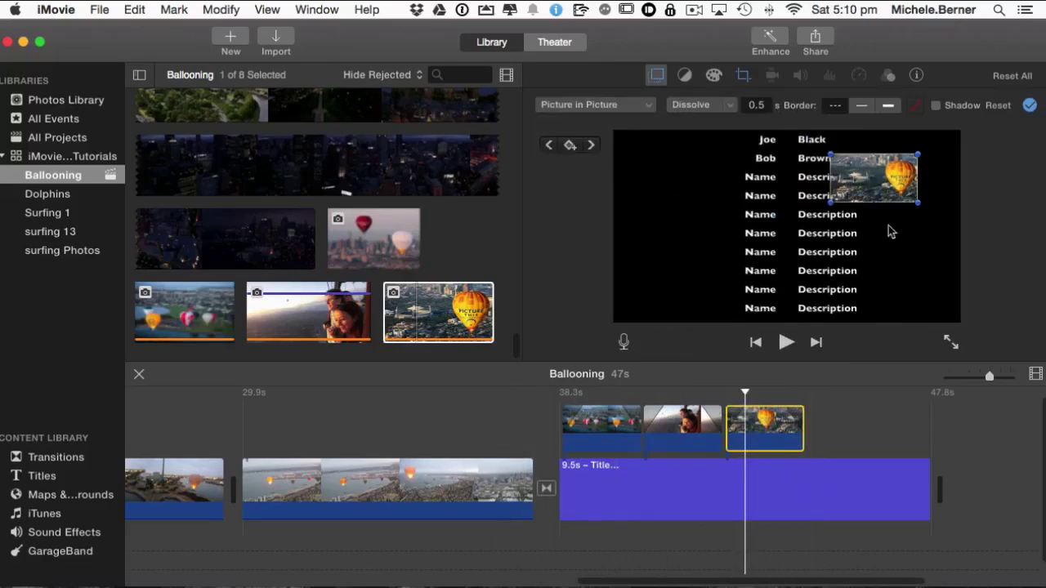
{"action": "left_click_drag", "start_coordinate": [890, 196], "coordinate": [683, 237]}
Step: Add the balloons-over-city photo as a trimmed left-side inset, and cut the credits title to 8.8 s
{"action": "left_click", "coordinate": [367, 255]}
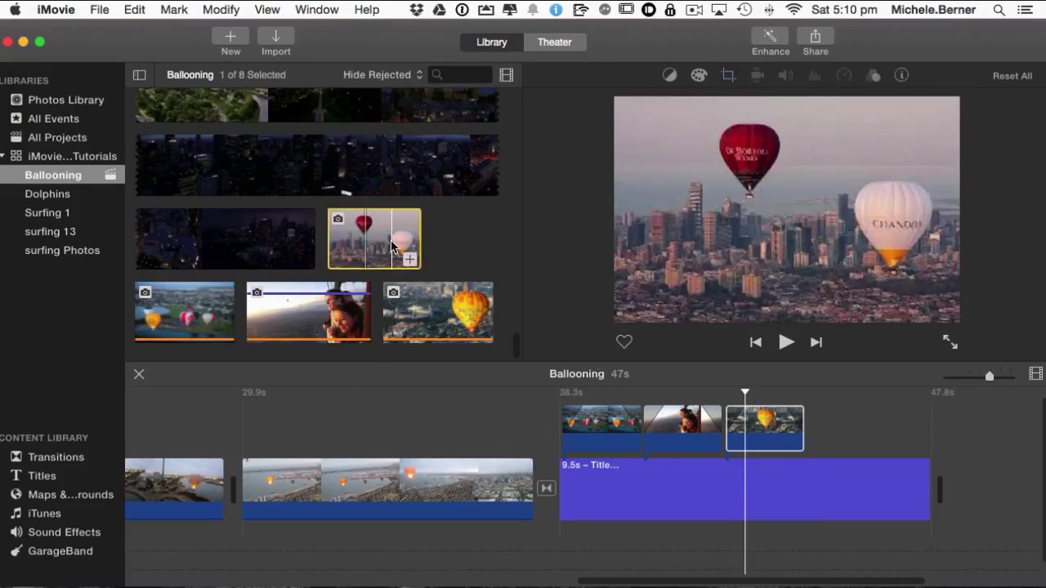
{"action": "left_click_drag", "start_coordinate": [681, 319], "coordinate": [810, 434]}
{"action": "left_click_drag", "start_coordinate": [977, 423], "coordinate": [882, 414]}
{"action": "left_click", "coordinate": [561, 104]}
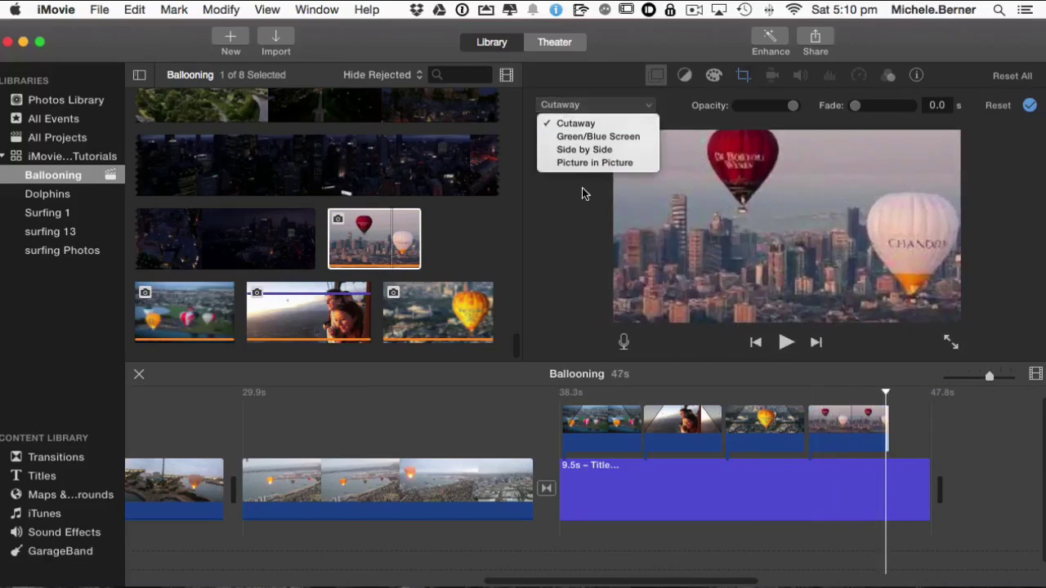
{"action": "left_click", "coordinate": [586, 165]}
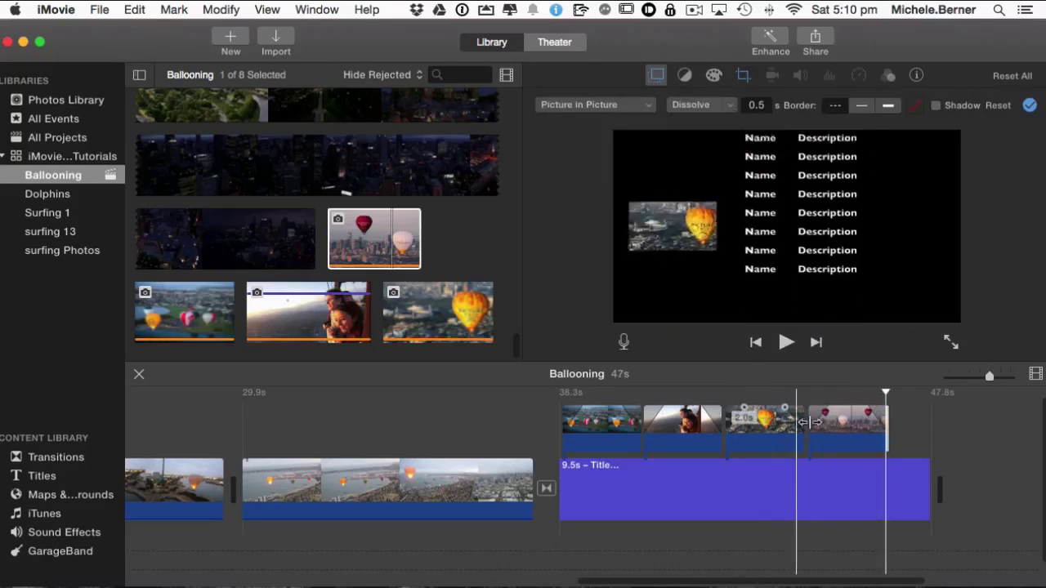
{"action": "left_click", "coordinate": [655, 74]}
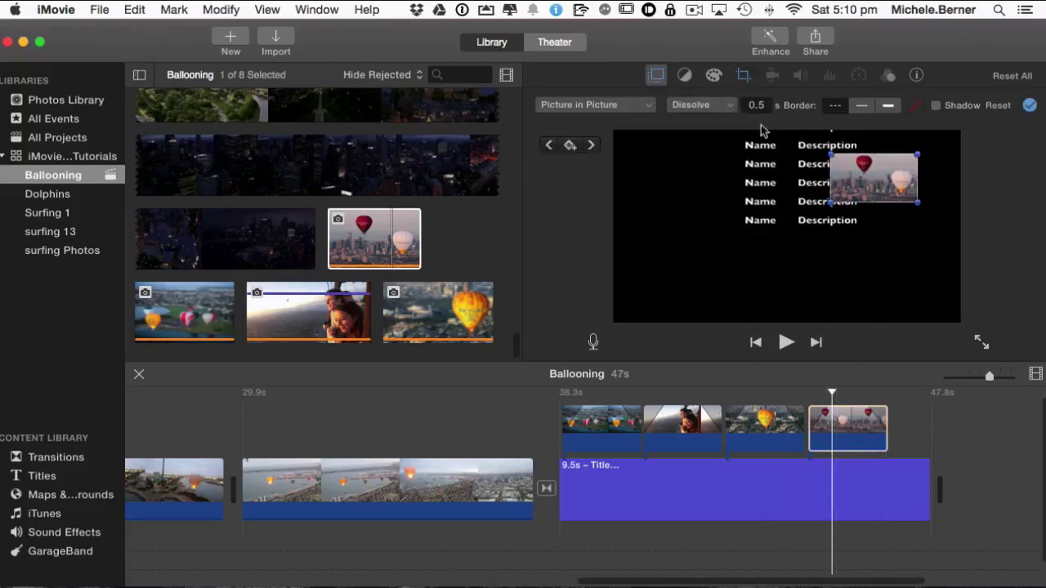
{"action": "left_click_drag", "start_coordinate": [841, 189], "coordinate": [654, 227]}
{"action": "left_click_drag", "start_coordinate": [926, 463], "coordinate": [897, 464]}
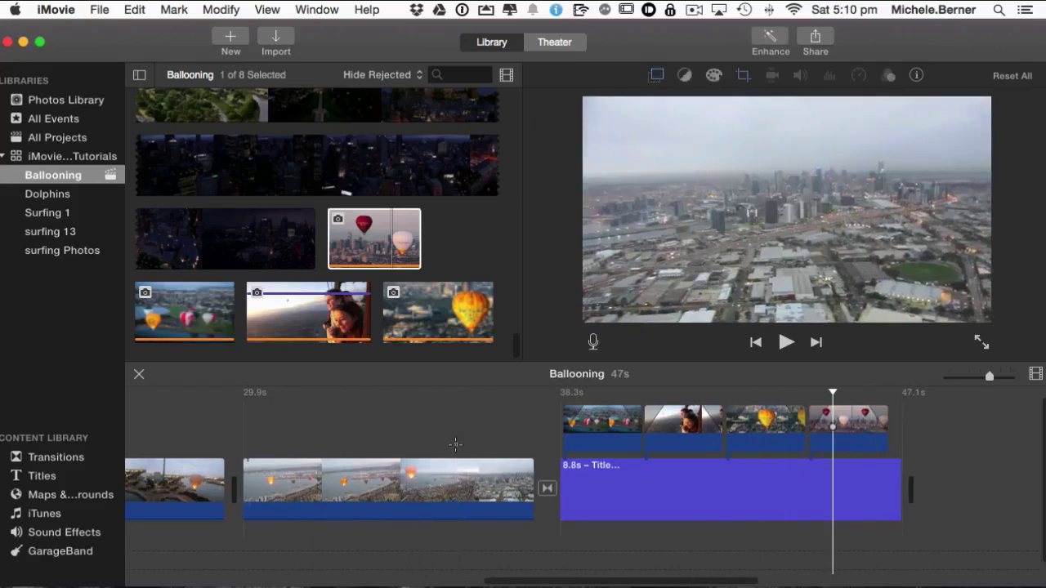
Step: Play the 8.8-second credits to review the four balloon photo insets, then select the first inset
{"action": "left_click", "coordinate": [434, 567]}
{"action": "key", "text": "space"}
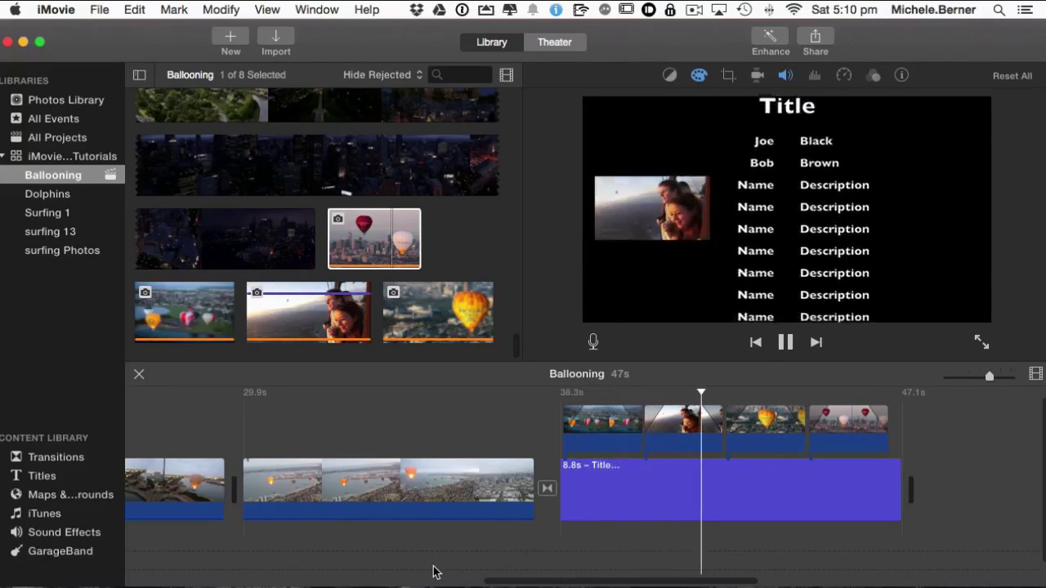
{"action": "left_click", "coordinate": [604, 432]}
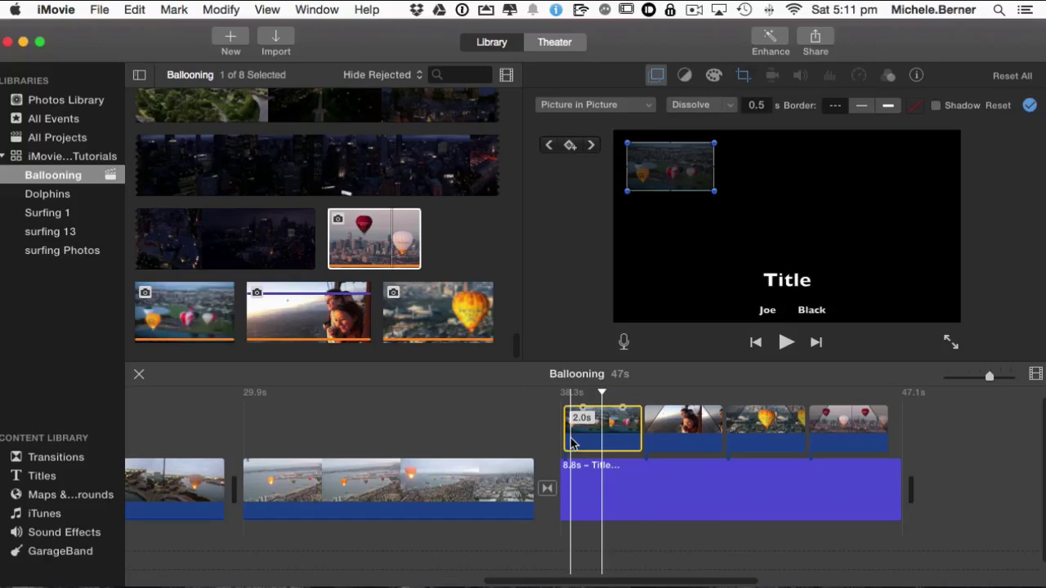
{"action": "left_click", "coordinate": [532, 429]}
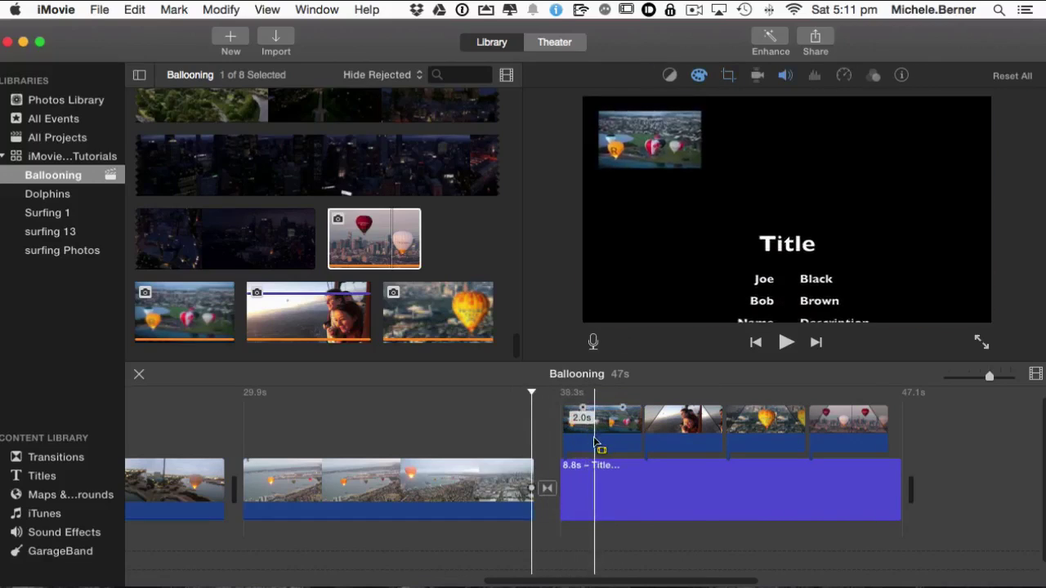